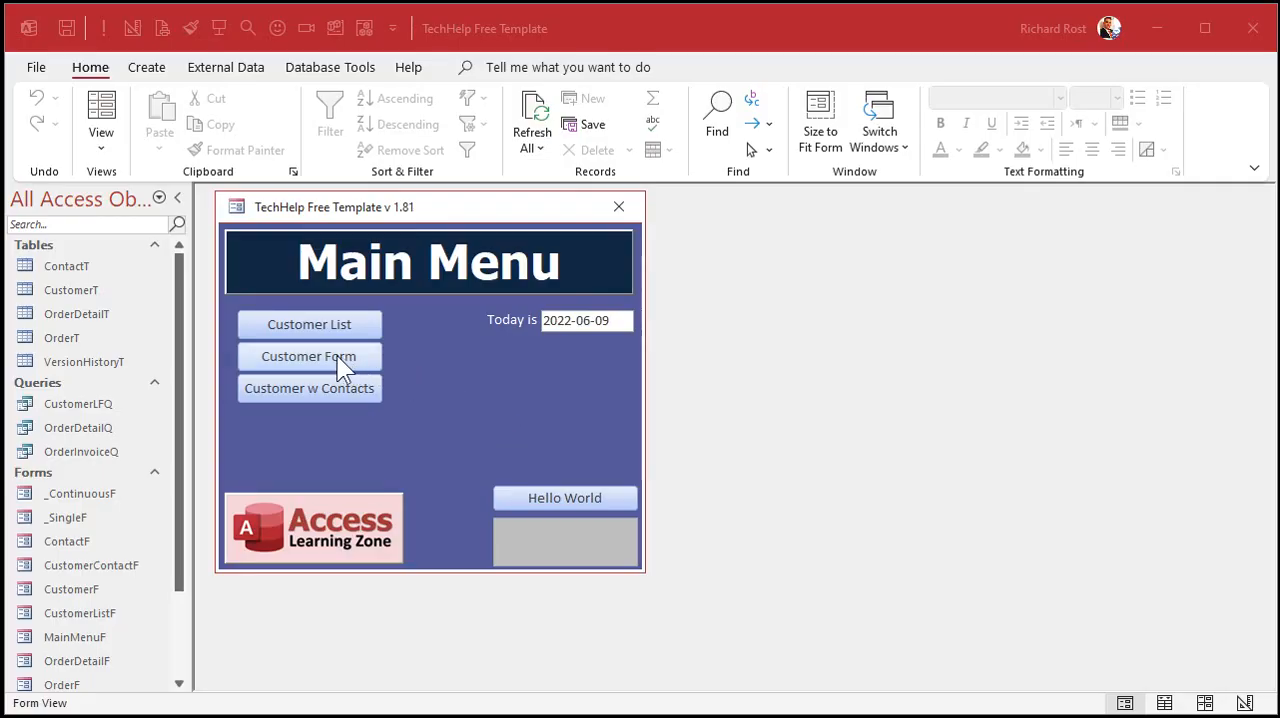
- View the customer form, open the customer list, and look at the record of customer ID 4 from that list
{"action": "left_click", "coordinate": [335, 355]}
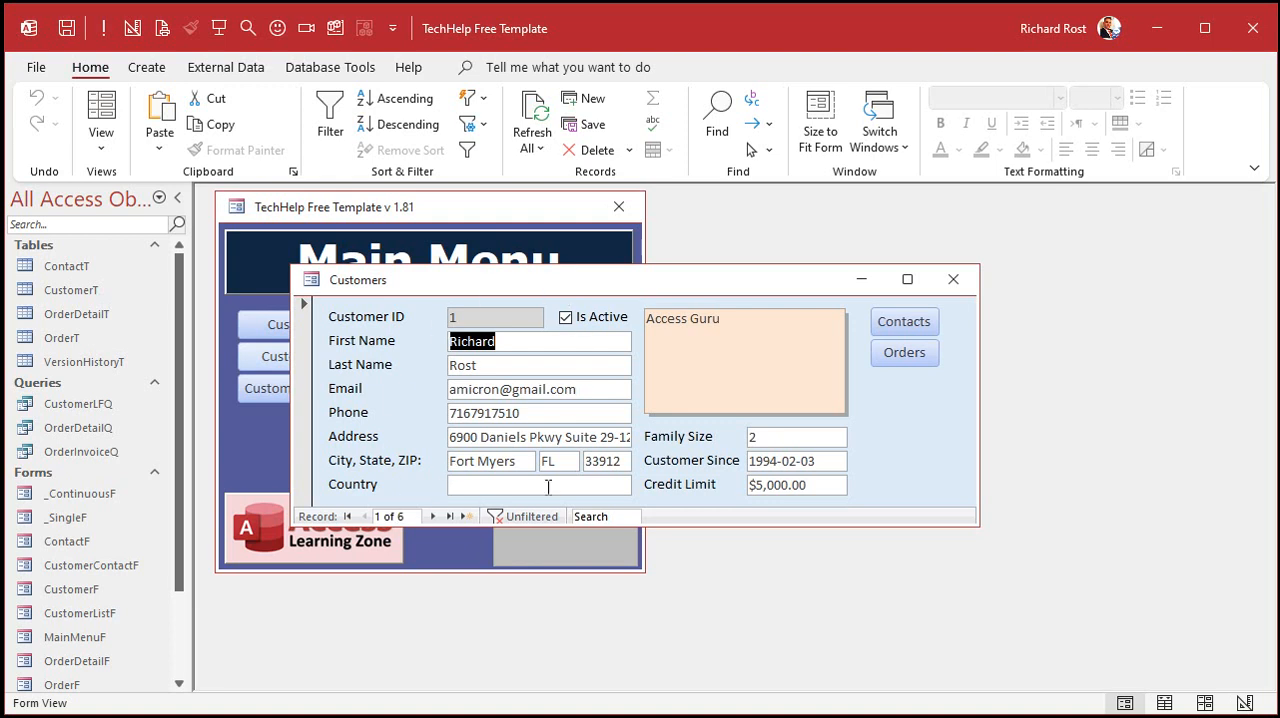
{"action": "left_click", "coordinate": [953, 279]}
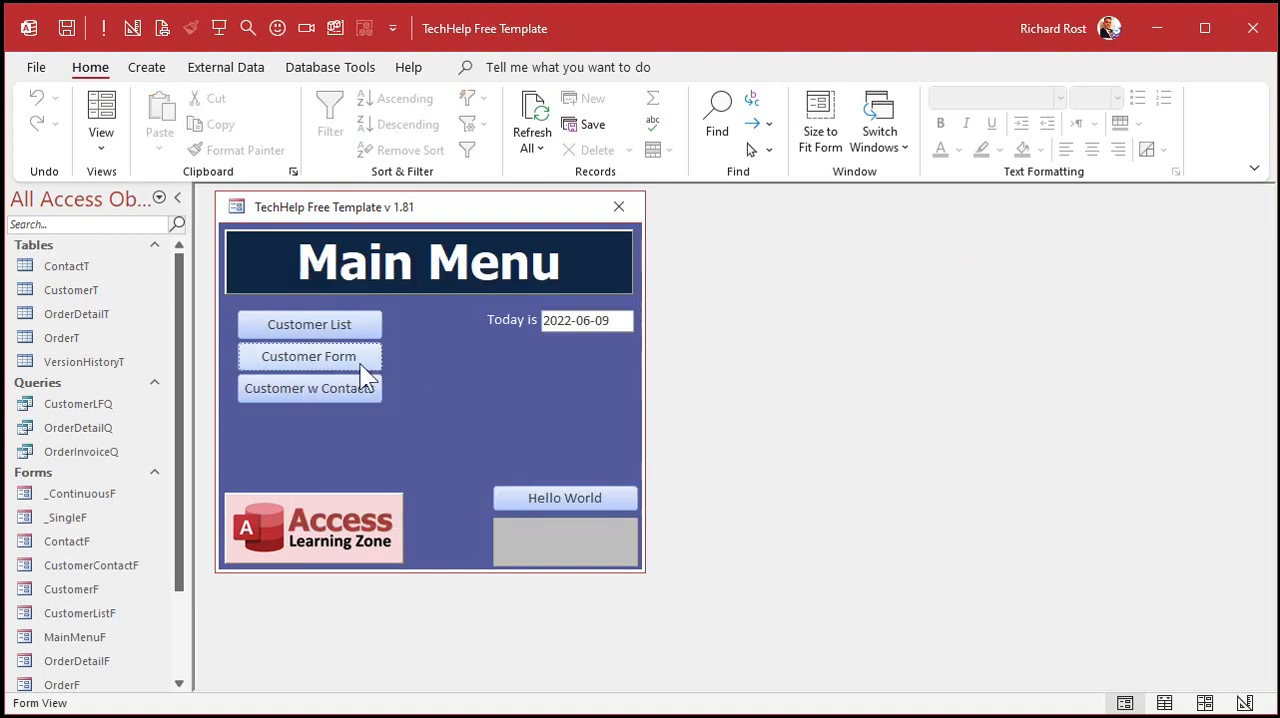
{"action": "left_click", "coordinate": [316, 322]}
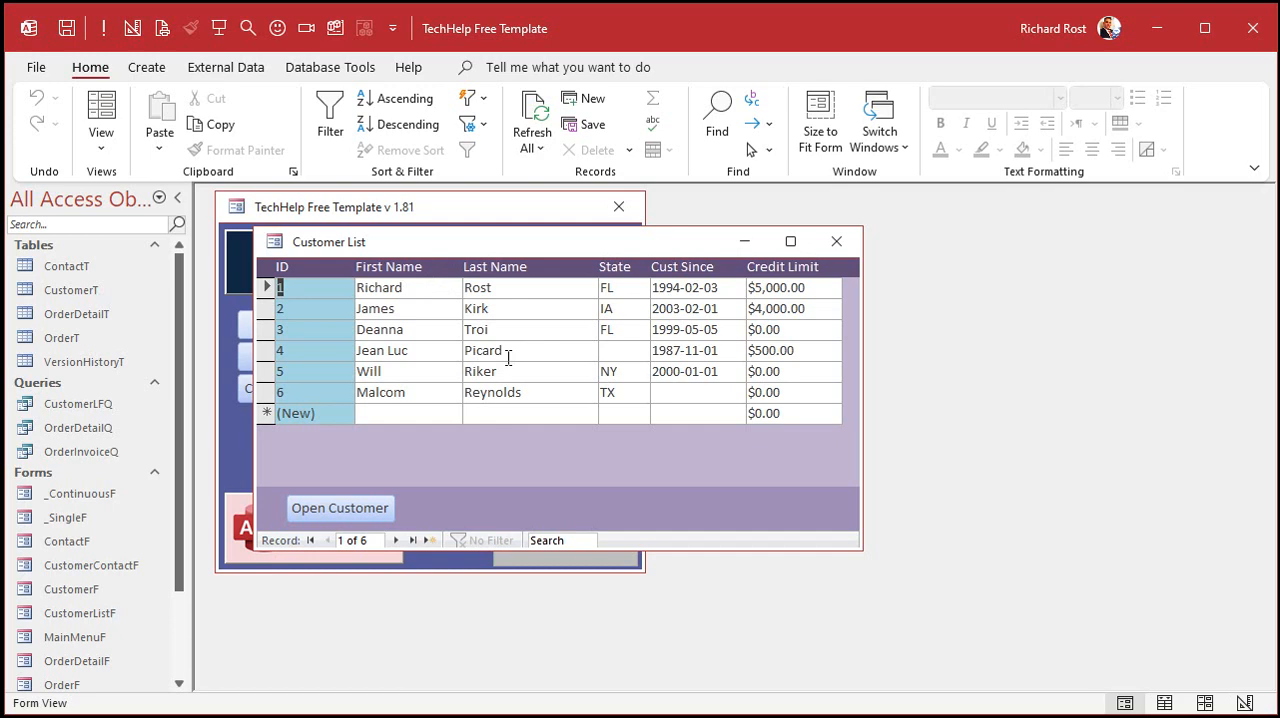
{"action": "double_click", "coordinate": [321, 350]}
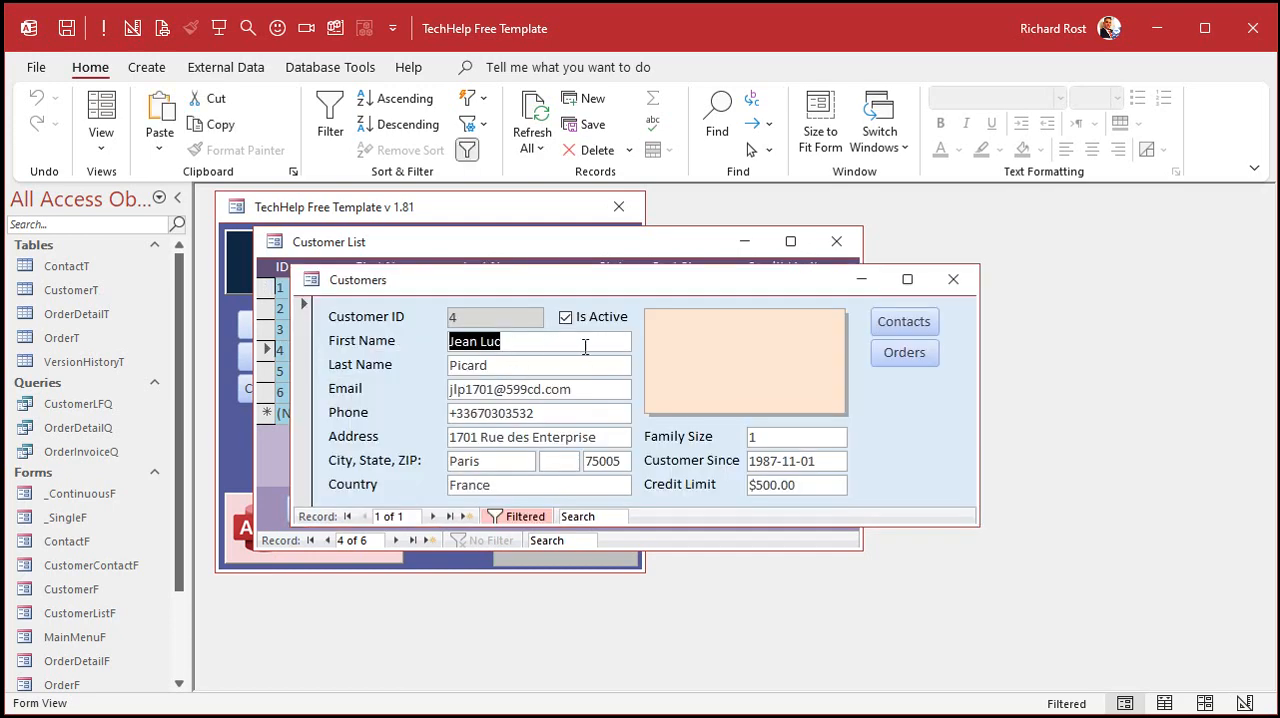
{"action": "left_click", "coordinate": [950, 279]}
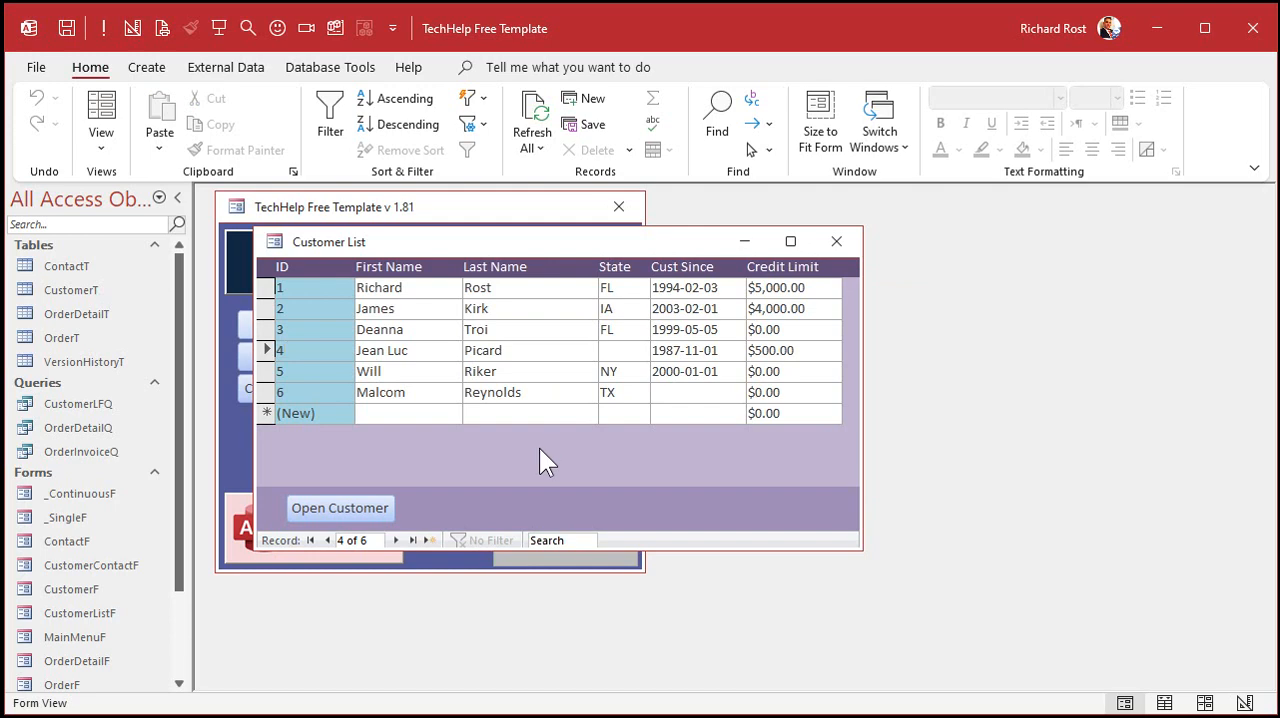
- Switch the customer list form to Design View and close the property sheet
{"action": "right_click", "coordinate": [541, 448]}
{"action": "left_click", "coordinate": [626, 511]}
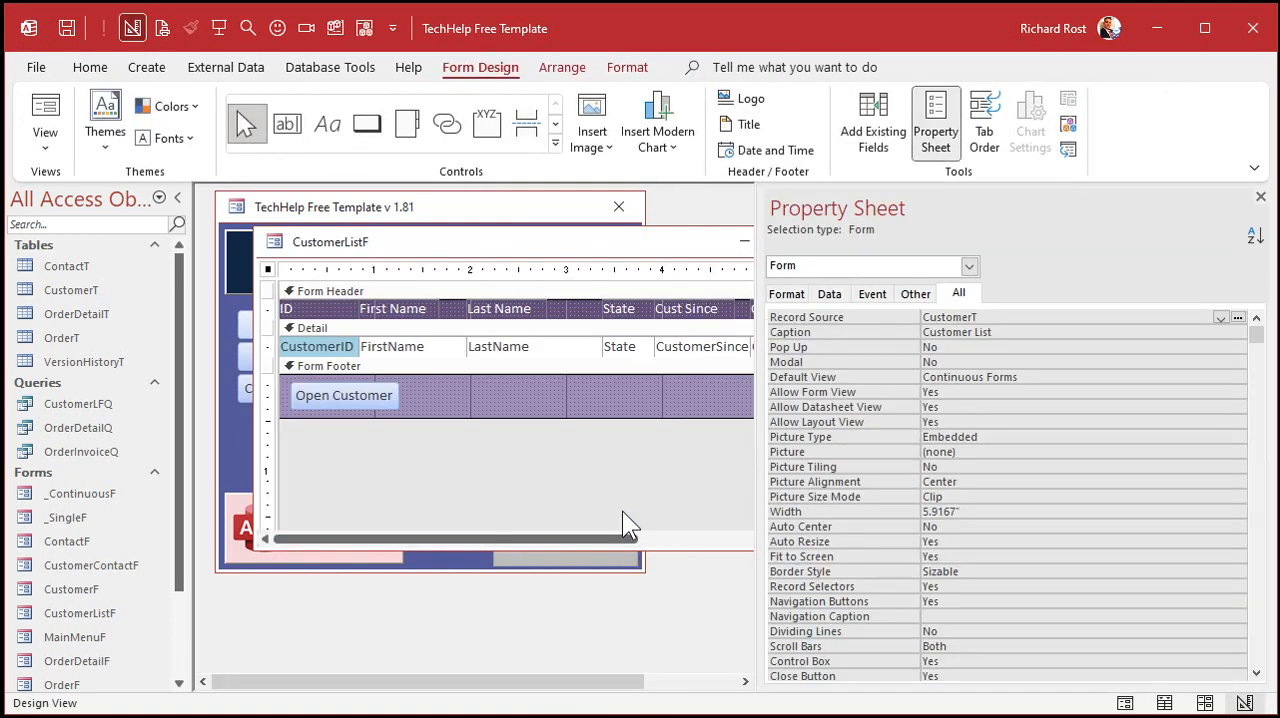
{"action": "left_click_drag", "start_coordinate": [760, 425], "coordinate": [944, 427]}
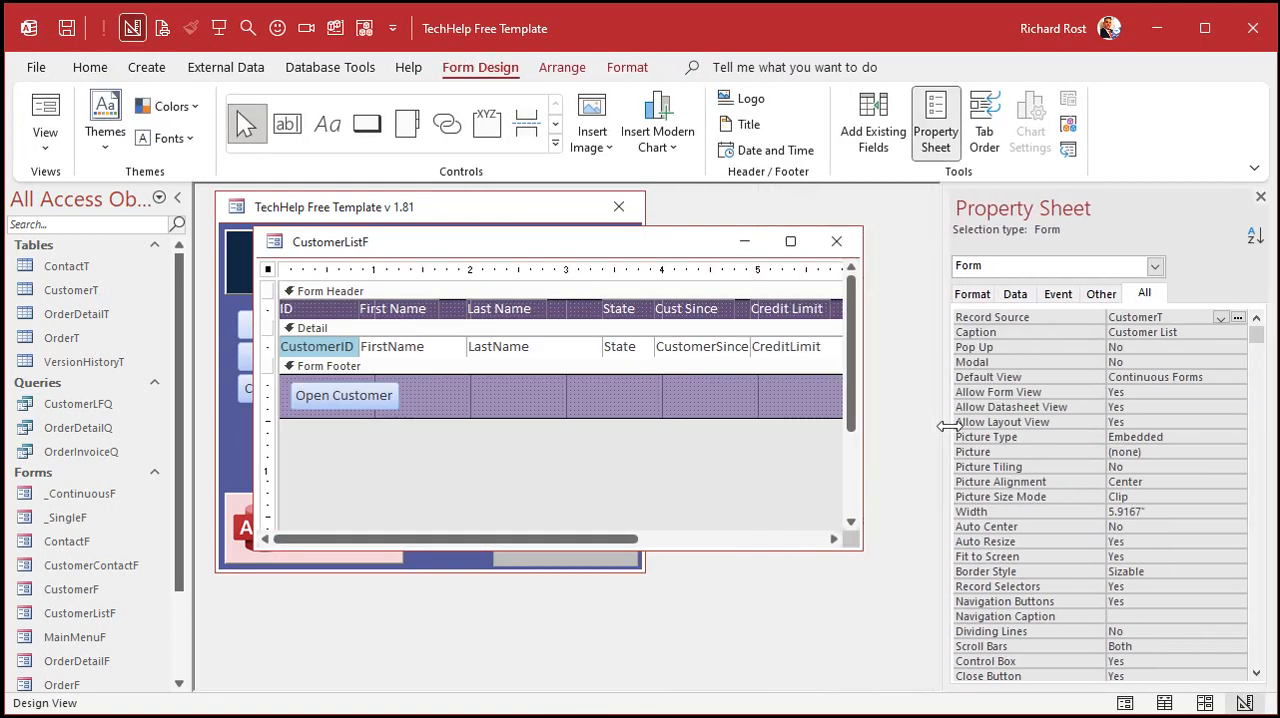
{"action": "left_click", "coordinate": [1260, 197]}
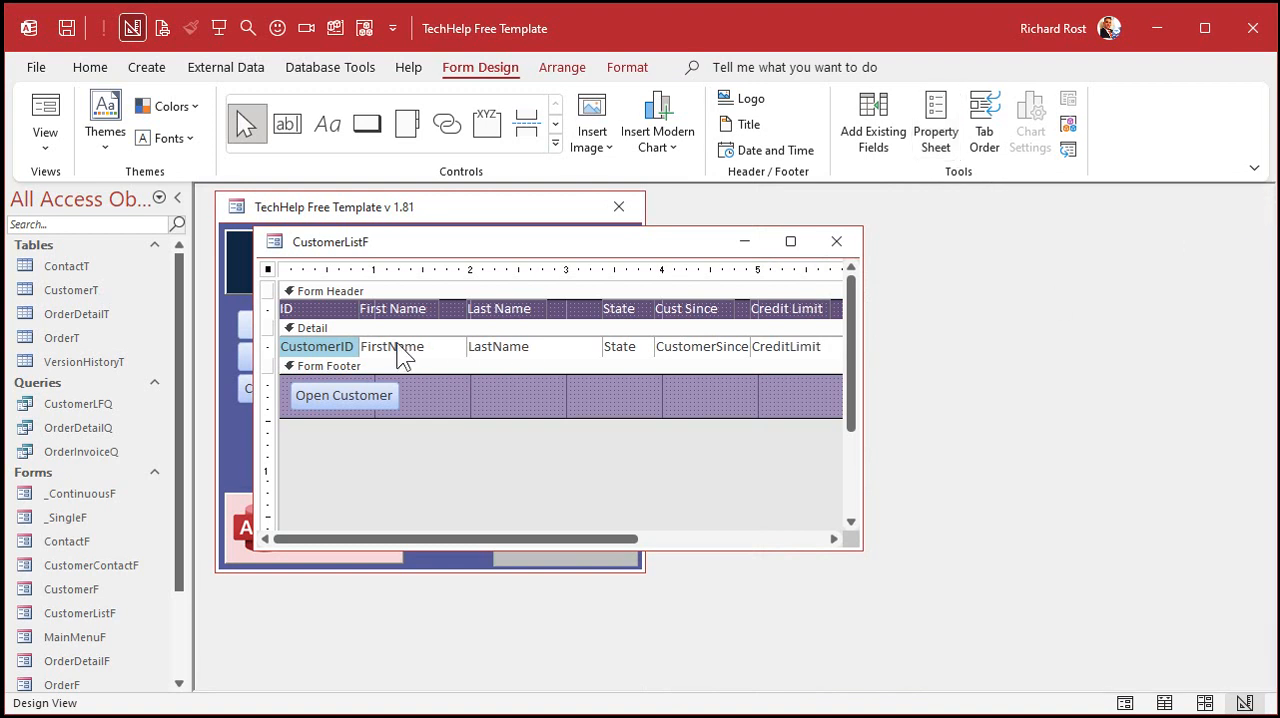
- Make the form header taller and move all column labels down to its lower edge
{"action": "left_click", "coordinate": [294, 292]}
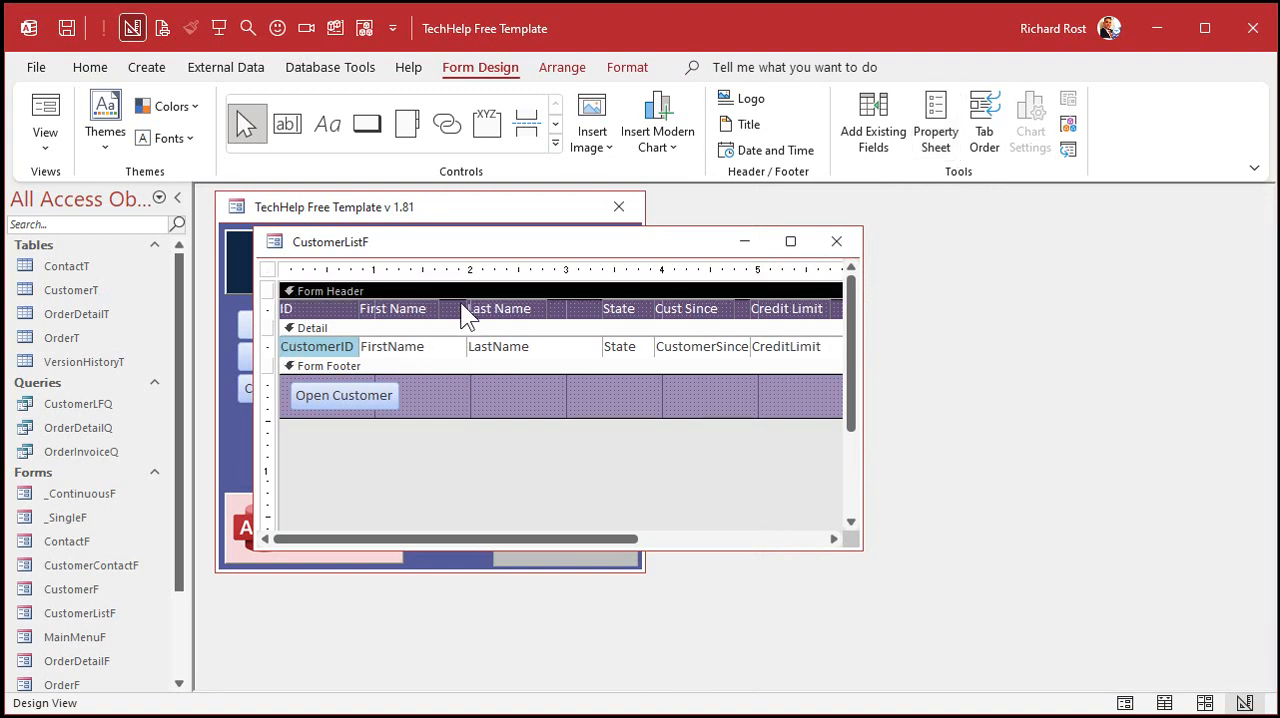
{"action": "left_click_drag", "start_coordinate": [458, 319], "coordinate": [466, 356]}
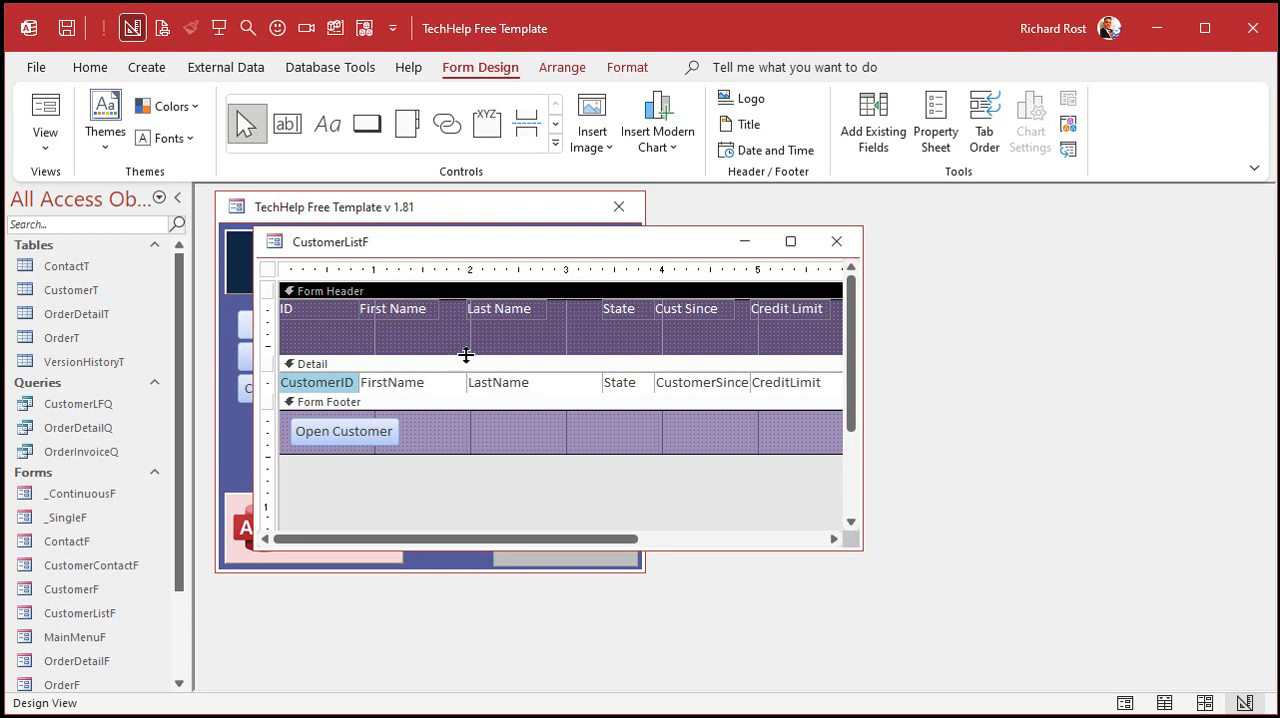
{"action": "left_click", "coordinate": [270, 307]}
{"action": "left_click_drag", "start_coordinate": [305, 310], "coordinate": [307, 346]}
{"action": "left_click", "coordinate": [567, 313]}
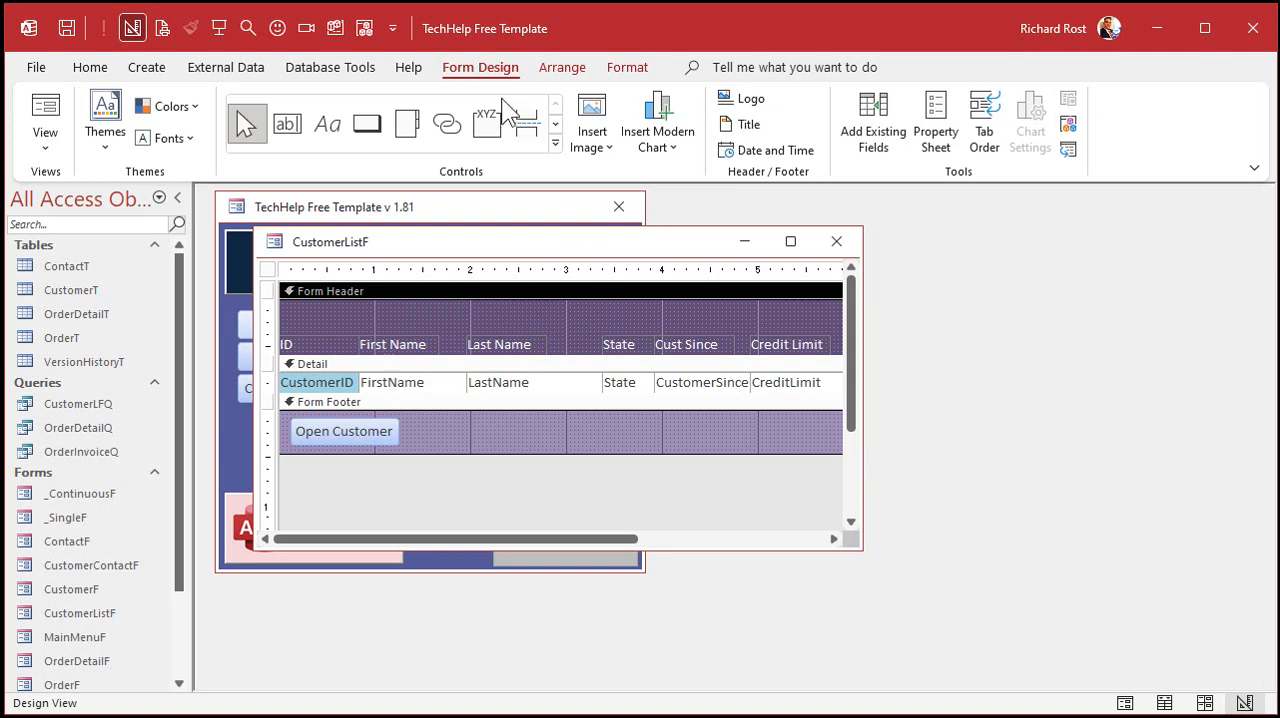
- Add a combo box above the Last Name label in the form header that finds a record on the form
{"action": "left_click", "coordinate": [556, 144]}
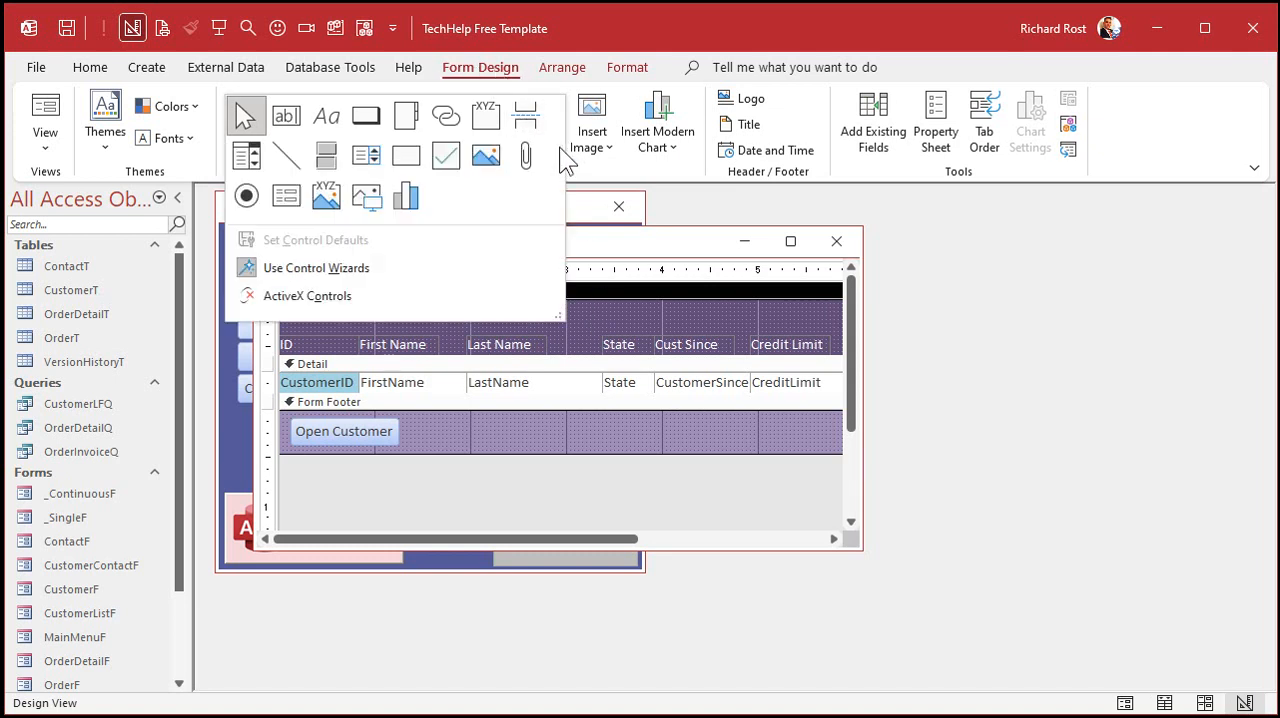
{"action": "left_click", "coordinate": [254, 154]}
{"action": "left_click", "coordinate": [470, 306]}
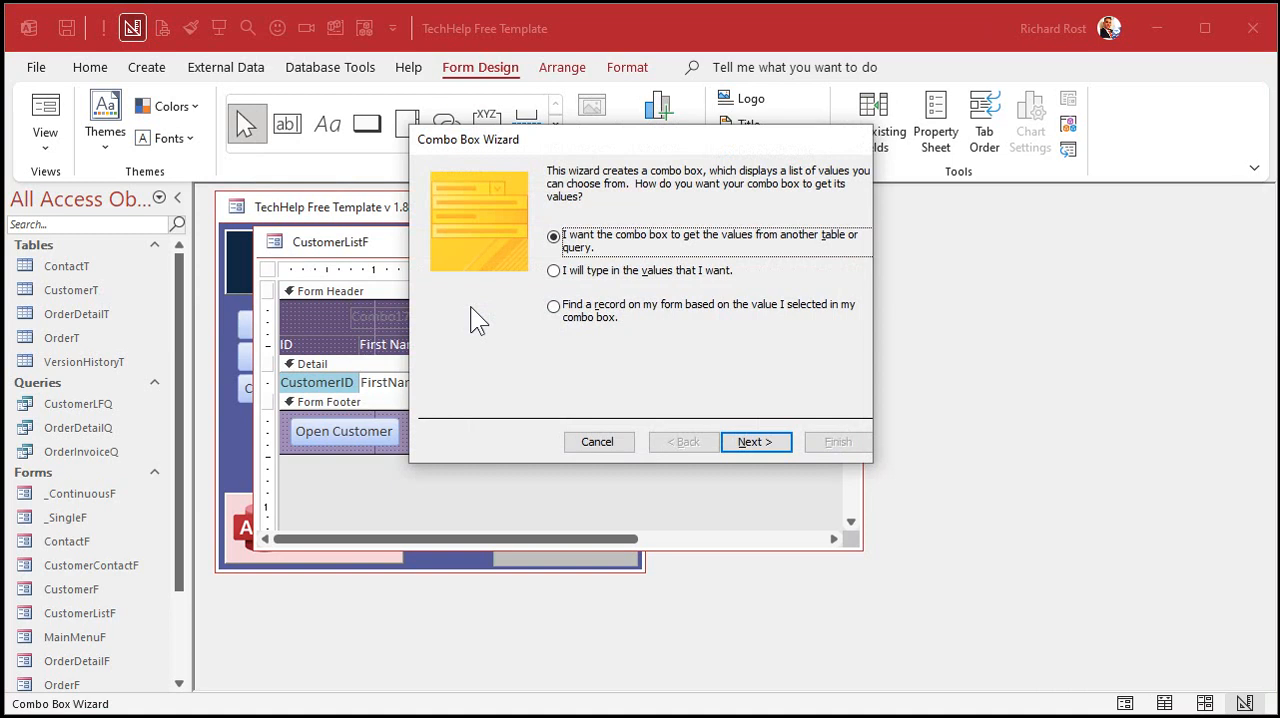
{"action": "left_click", "coordinate": [582, 311]}
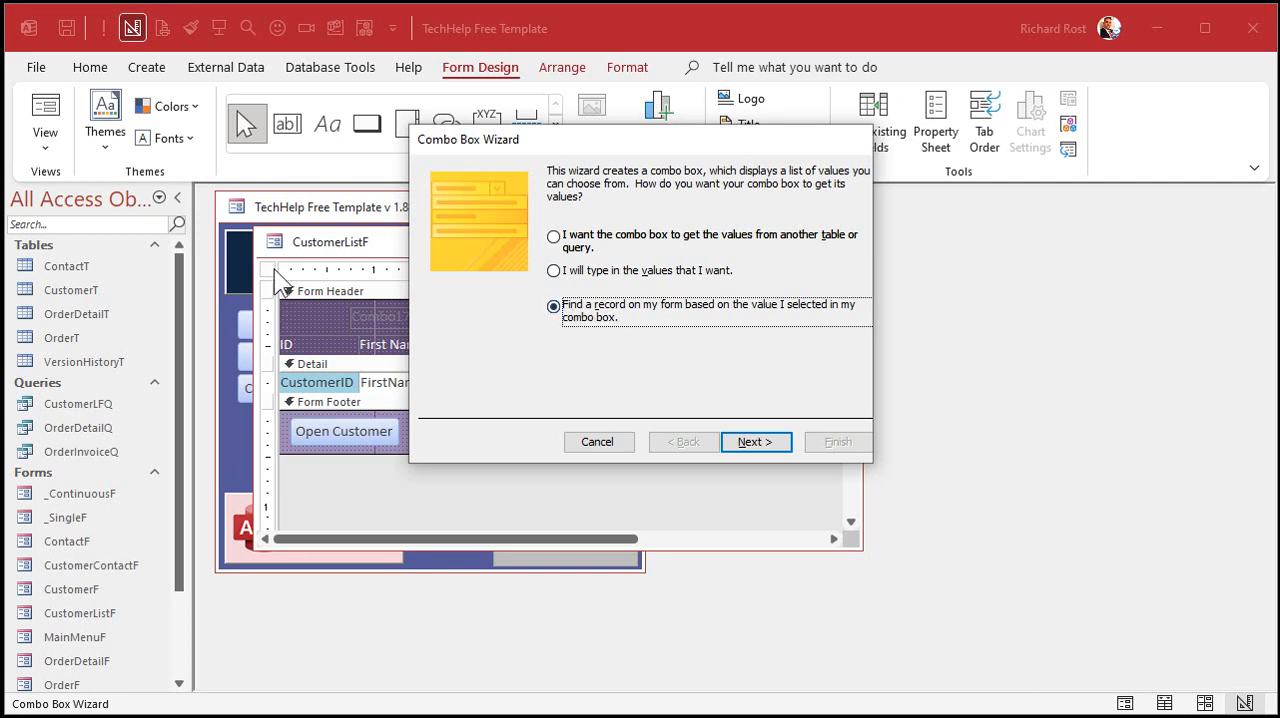
{"action": "left_click", "coordinate": [764, 444]}
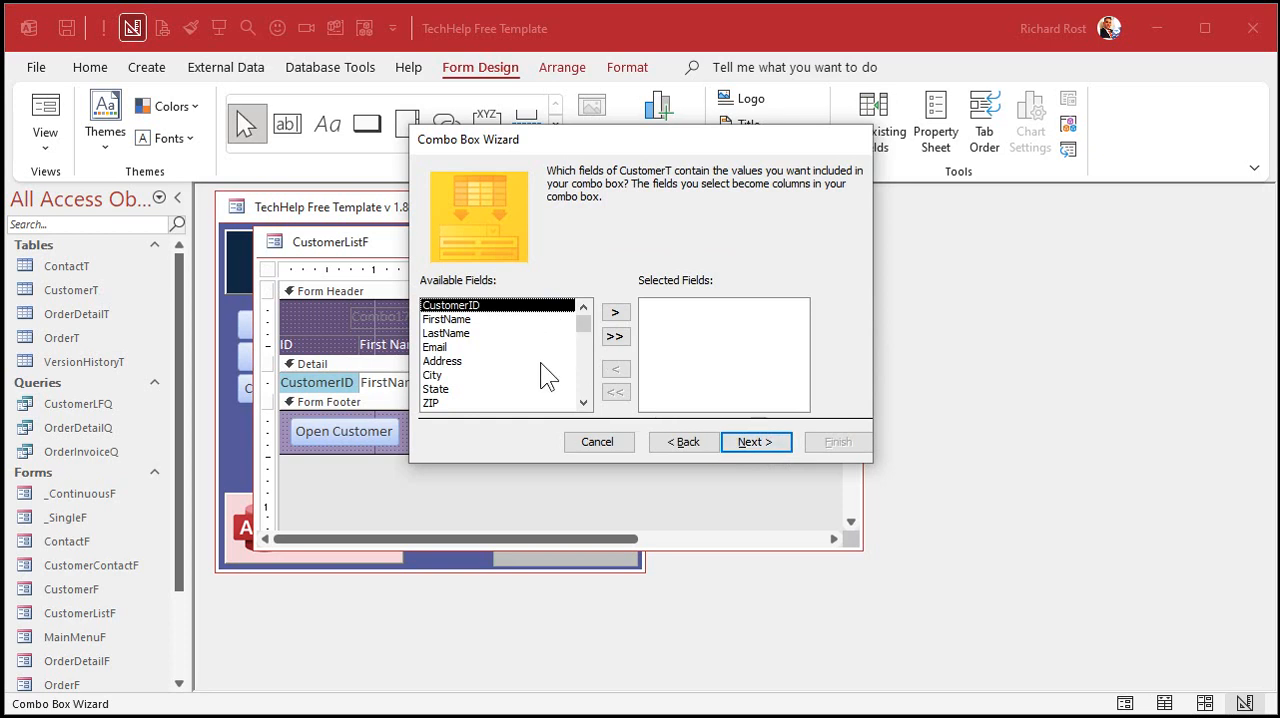
- Base the combo box on LastName, keep the key column hidden, narrow the name column, and finish the wizard with the default label
{"action": "double_click", "coordinate": [479, 334]}
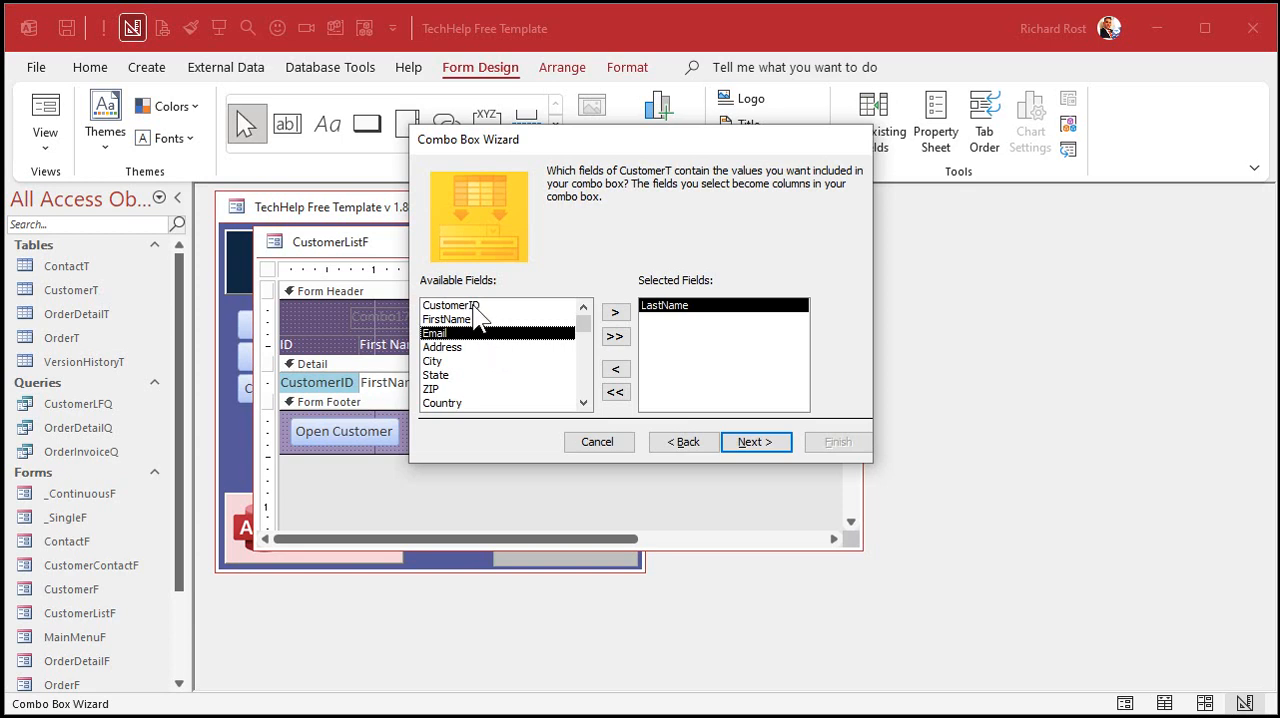
{"action": "left_click", "coordinate": [758, 445]}
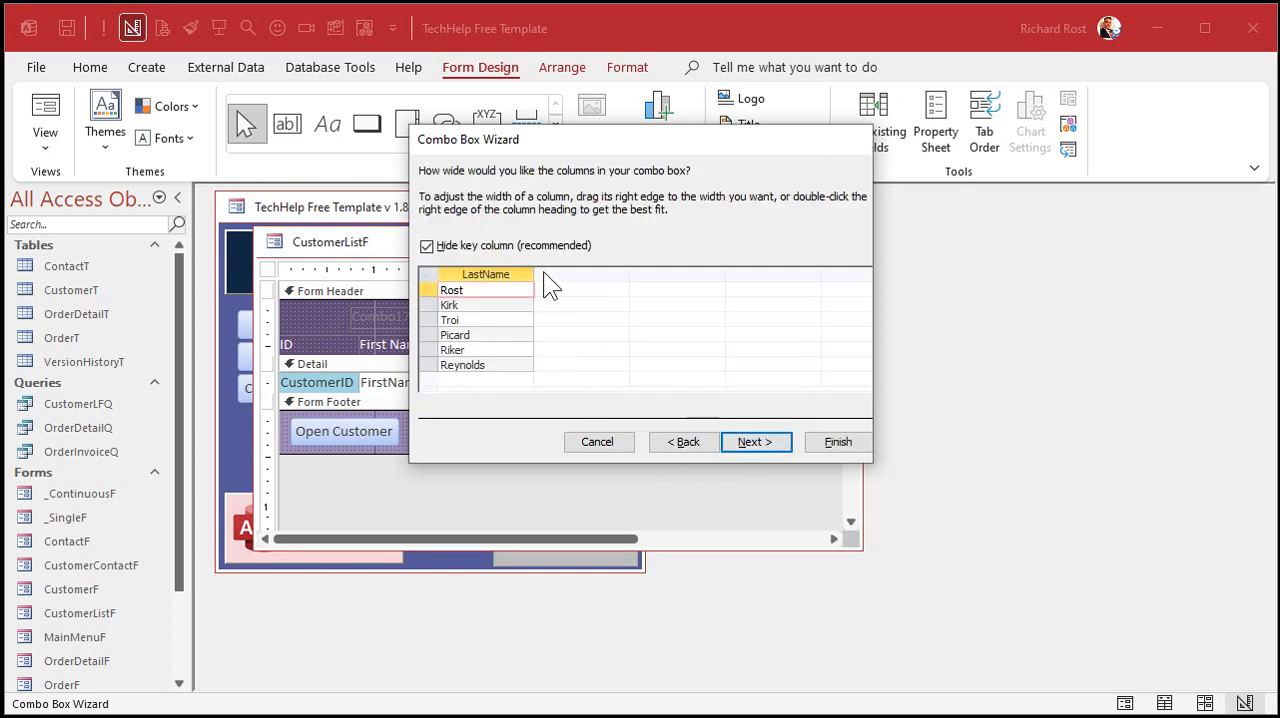
{"action": "left_click", "coordinate": [514, 244]}
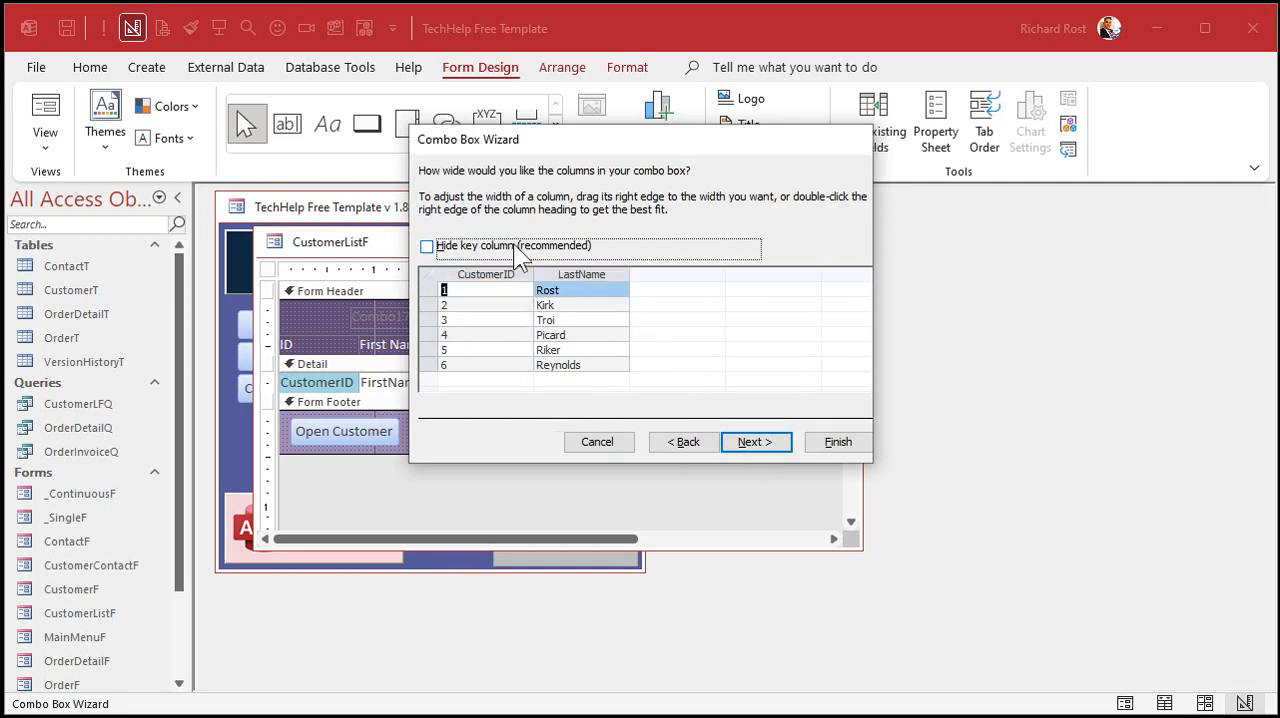
{"action": "left_click", "coordinate": [514, 244]}
{"action": "left_click_drag", "start_coordinate": [531, 268], "coordinate": [501, 270]}
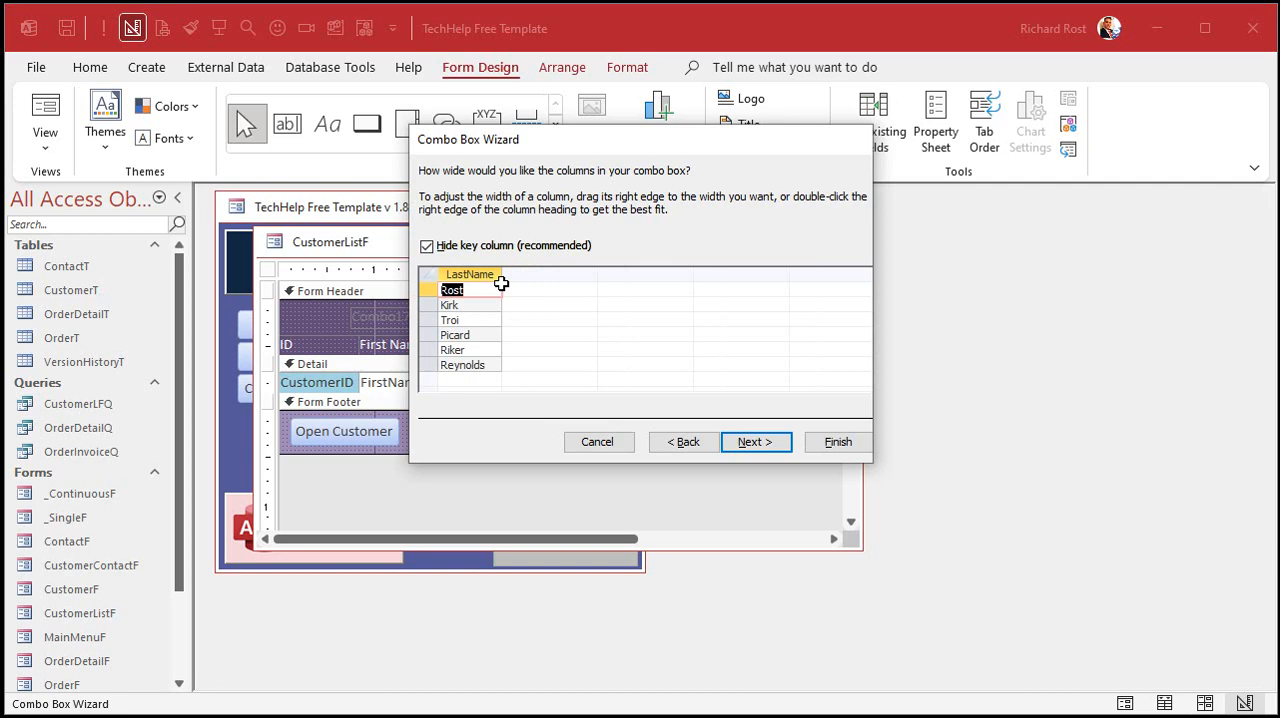
{"action": "left_click", "coordinate": [757, 441]}
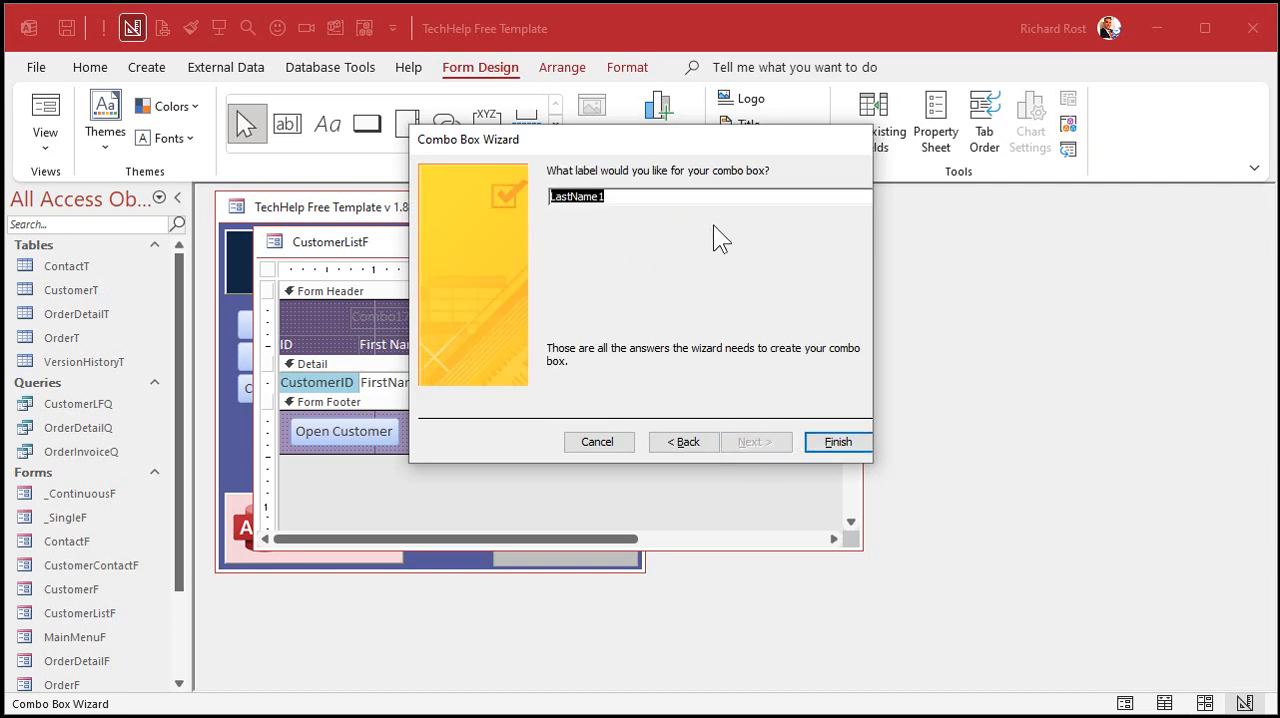
{"action": "left_click", "coordinate": [837, 439]}
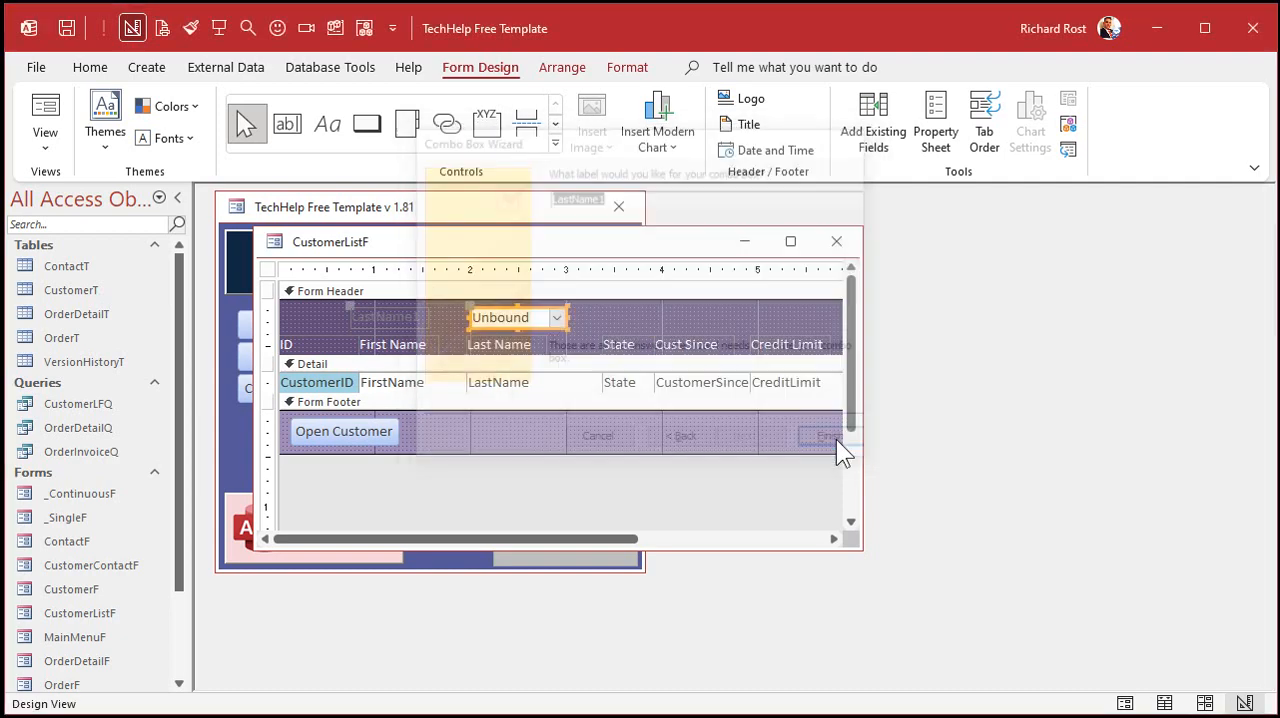
- Delete the combo box's attached label and widen the combo box to about 1.46 inches over the Last Name column
{"action": "left_click", "coordinate": [400, 316]}
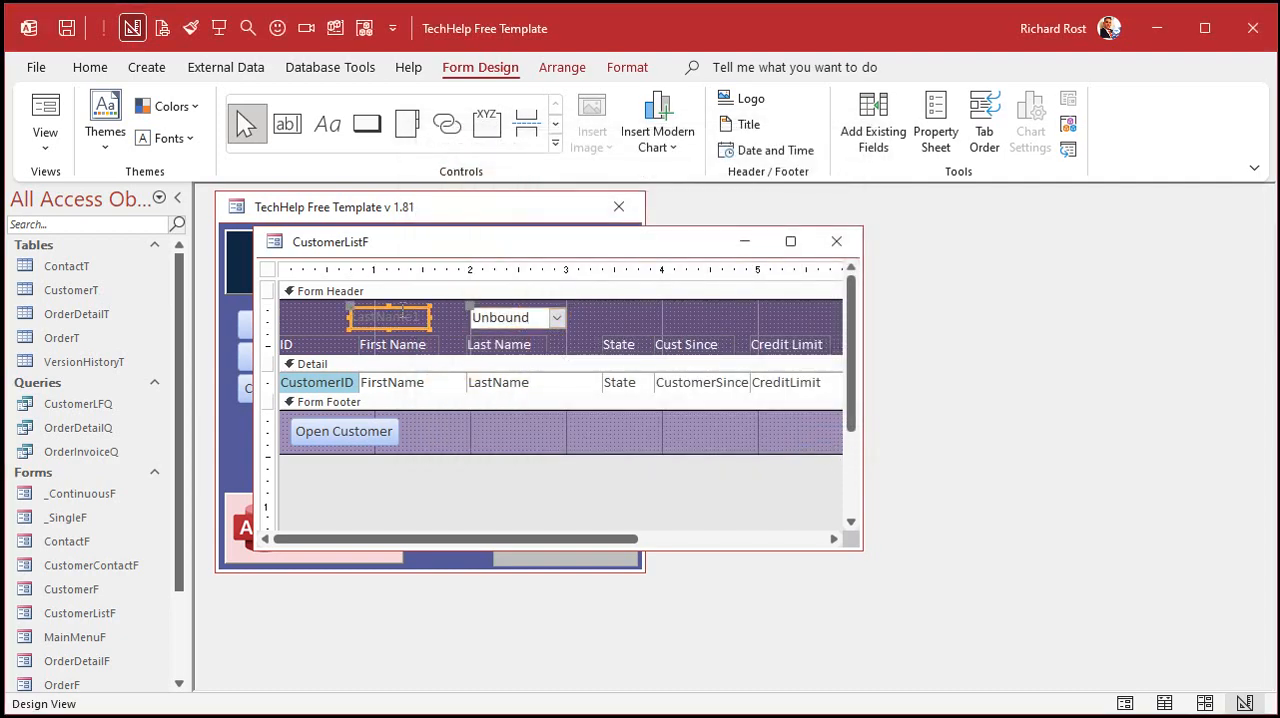
{"action": "key", "text": "Delete"}
{"action": "left_click", "coordinate": [502, 319]}
{"action": "left_click_drag", "start_coordinate": [566, 316], "coordinate": [606, 316]}
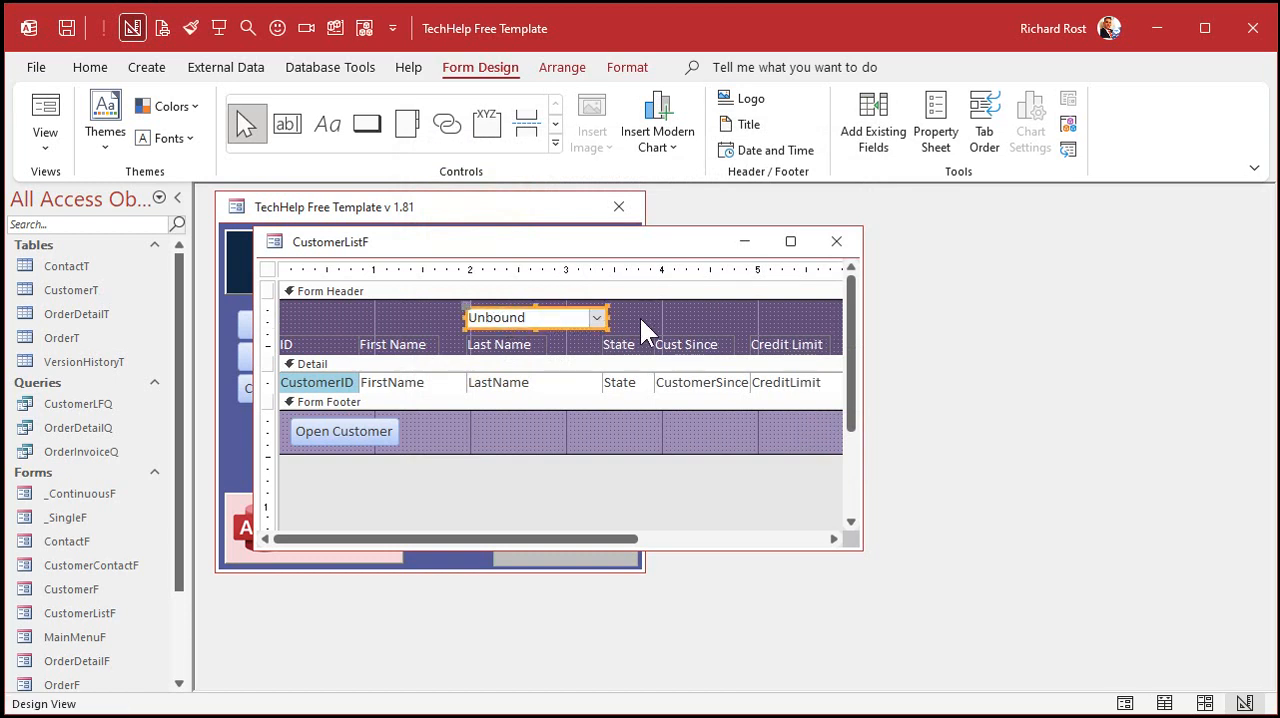
- Give the header combo box a light purple background and close the customer list form
{"action": "left_click", "coordinate": [627, 67]}
{"action": "left_click", "coordinate": [312, 138]}
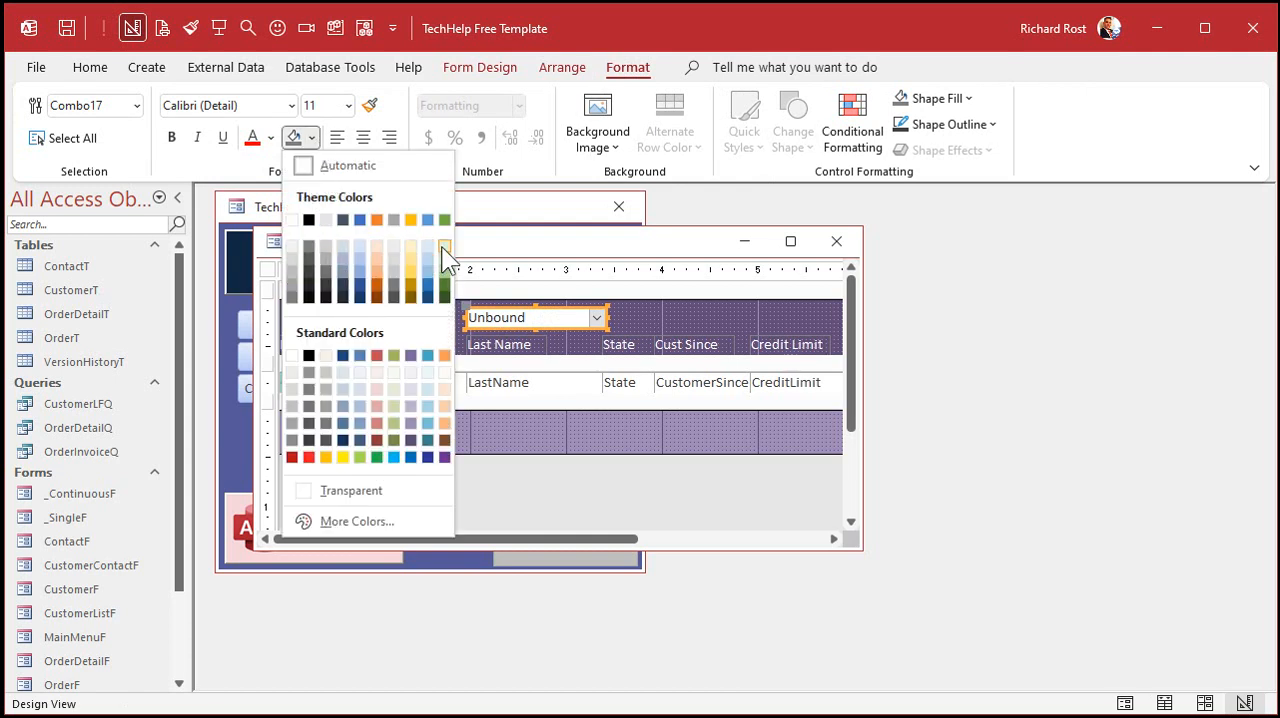
{"action": "left_click", "coordinate": [408, 374]}
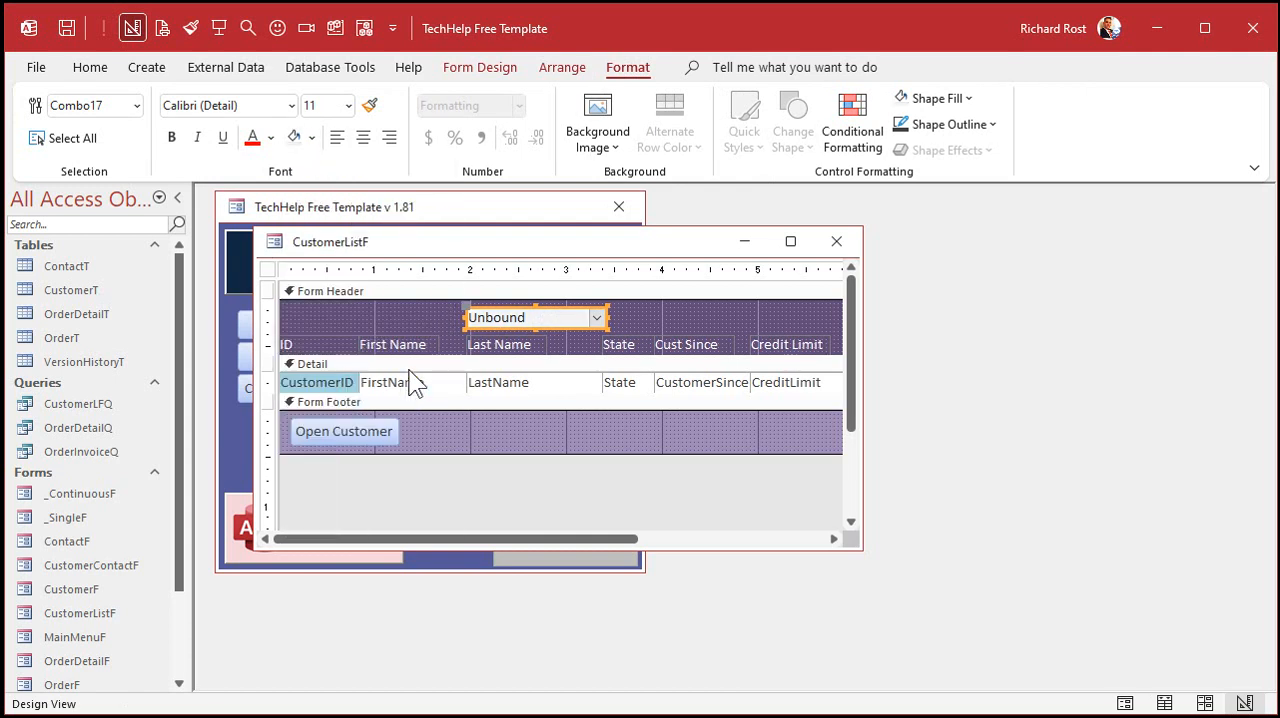
{"action": "left_click", "coordinate": [698, 319]}
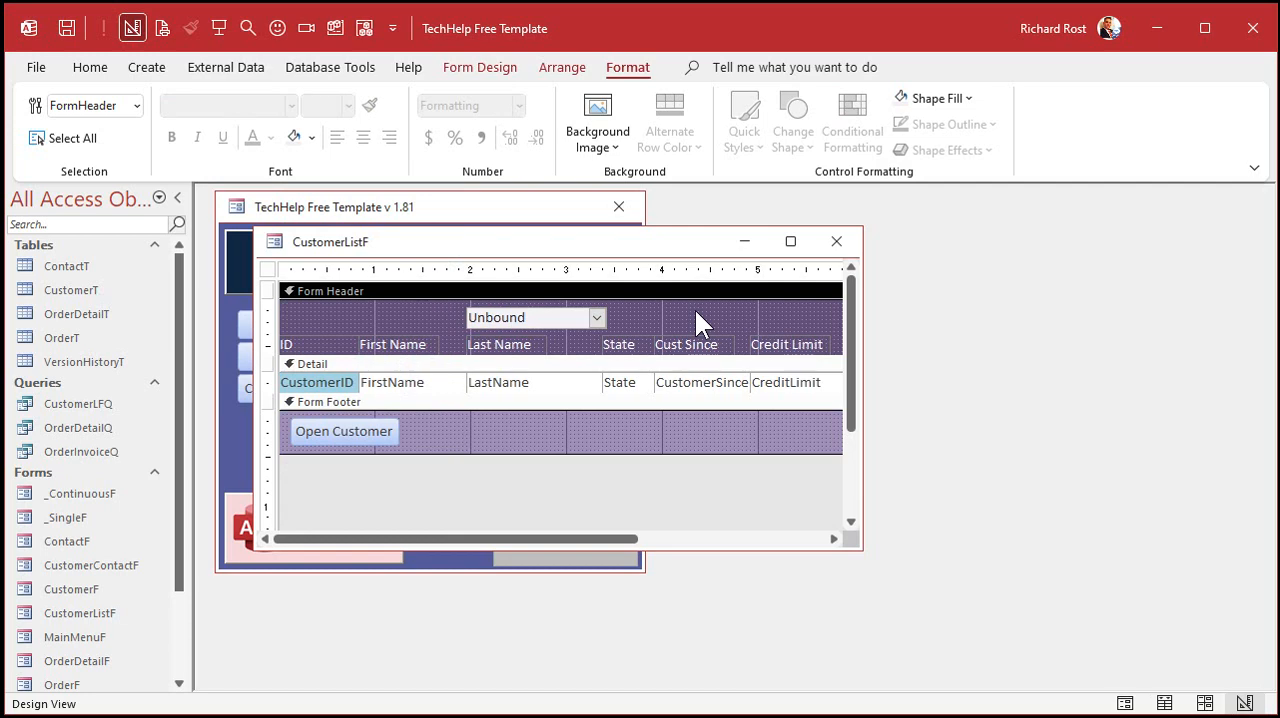
{"action": "left_click", "coordinate": [836, 241]}
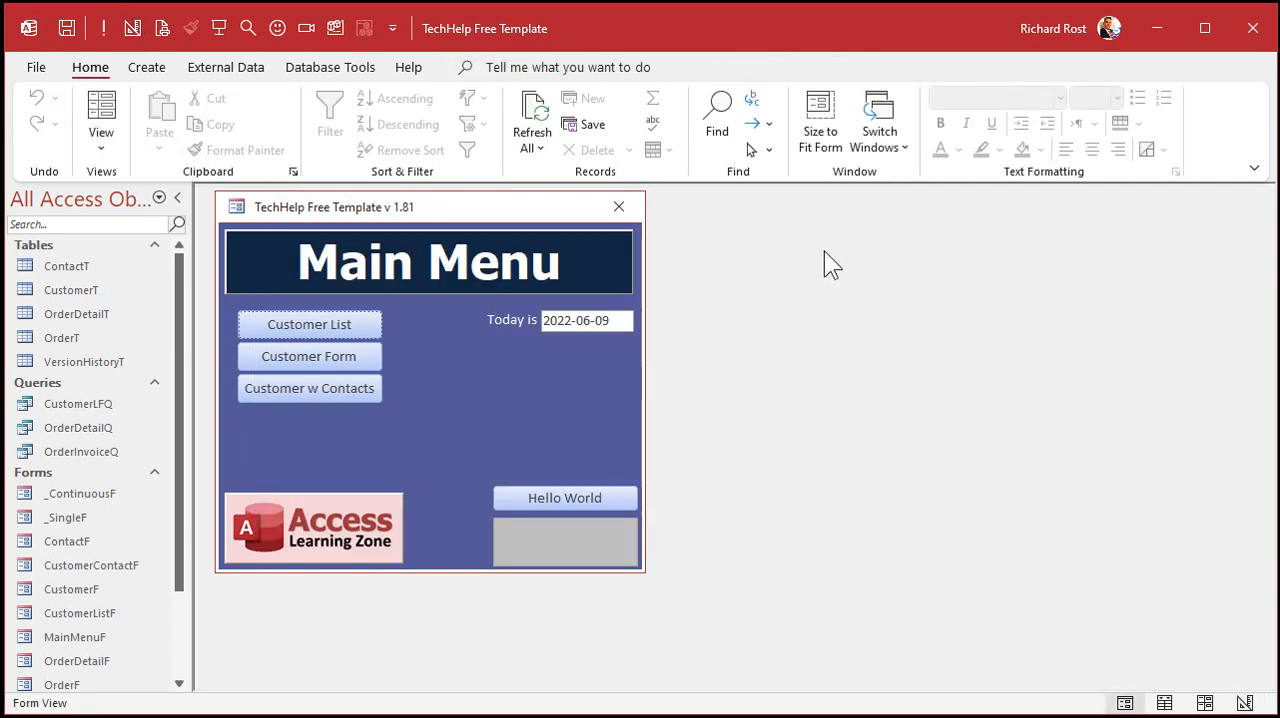
- Reopen the customer list, test the combo box by jumping to customer ID 4, and check the order of its names
{"action": "left_click", "coordinate": [337, 322]}
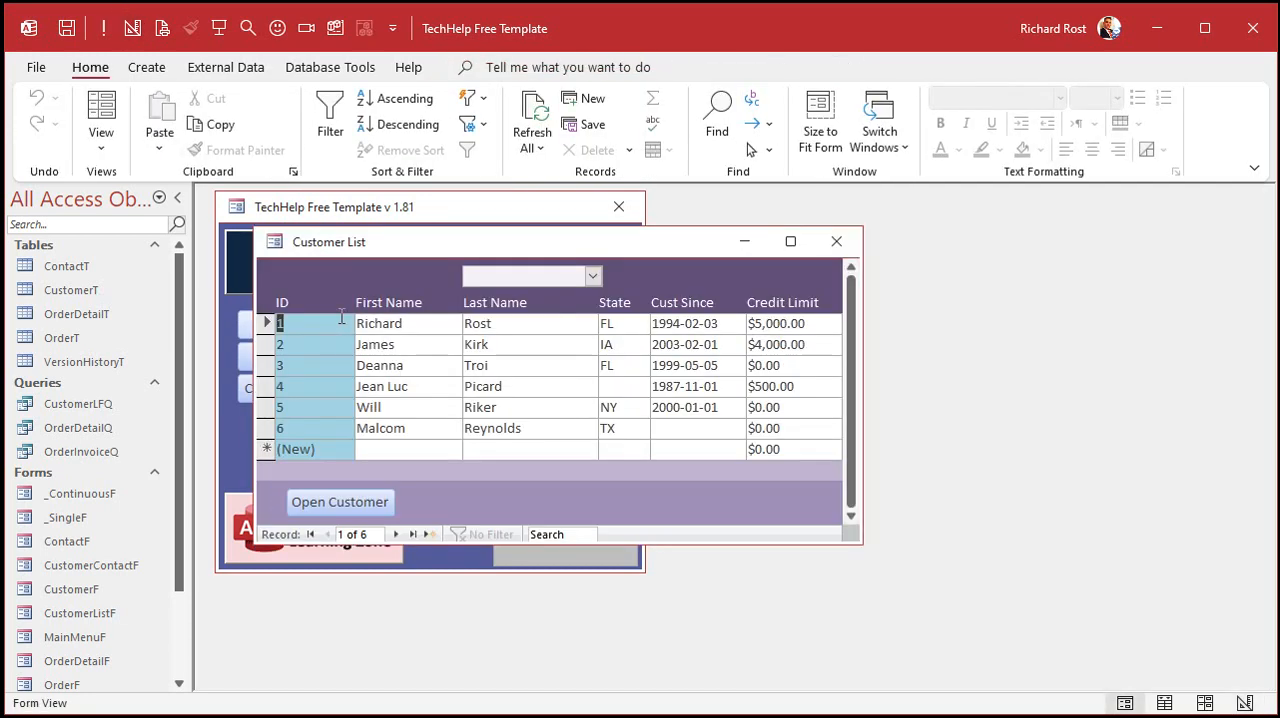
{"action": "left_click", "coordinate": [592, 276]}
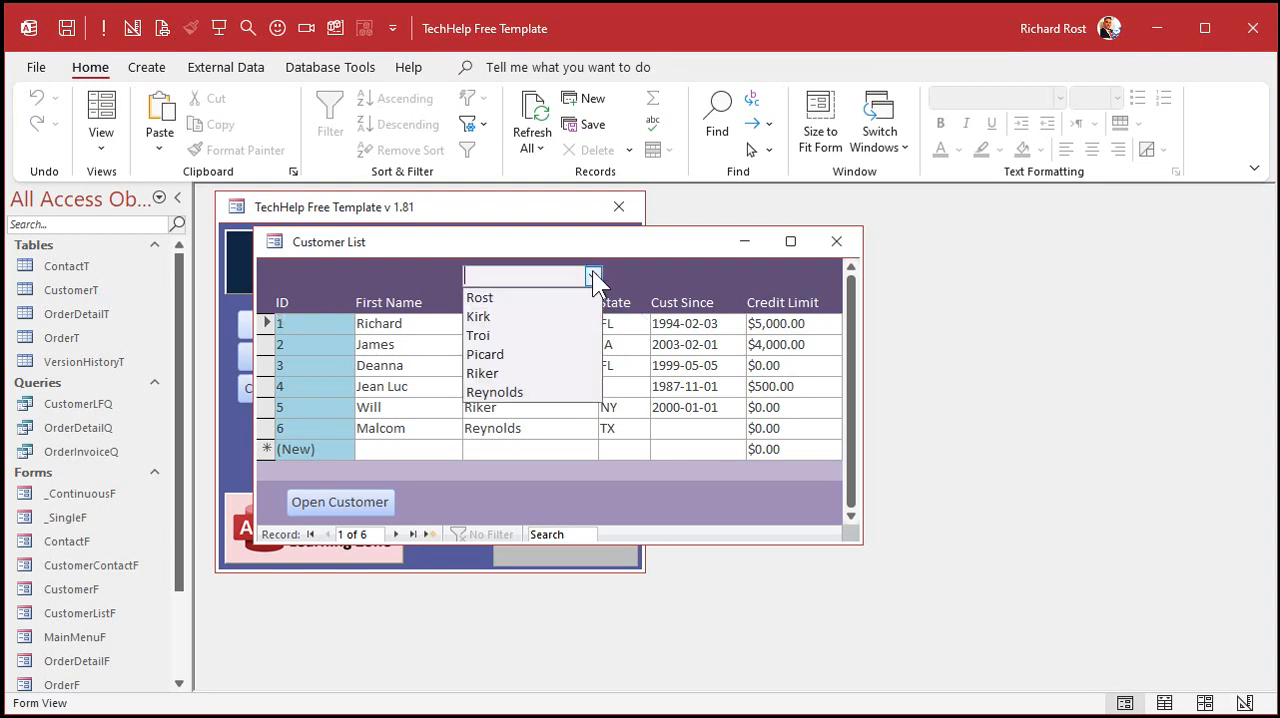
{"action": "left_click", "coordinate": [545, 370]}
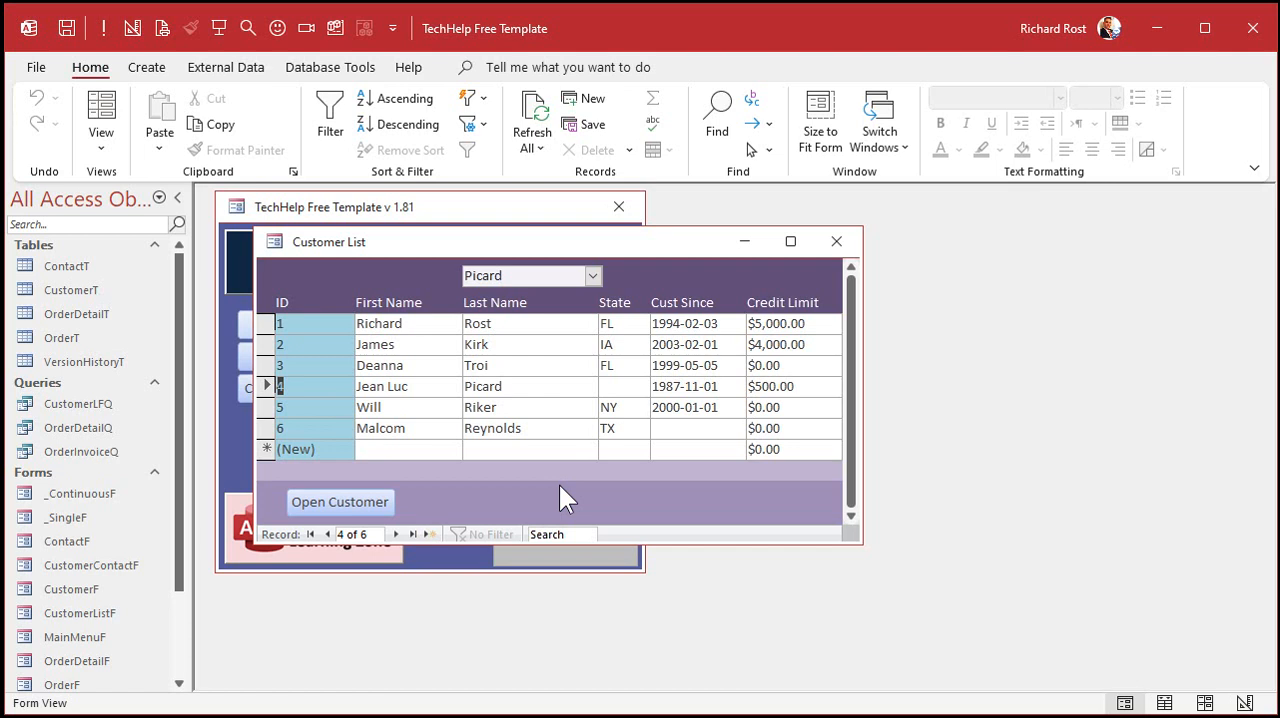
{"action": "left_click", "coordinate": [597, 276]}
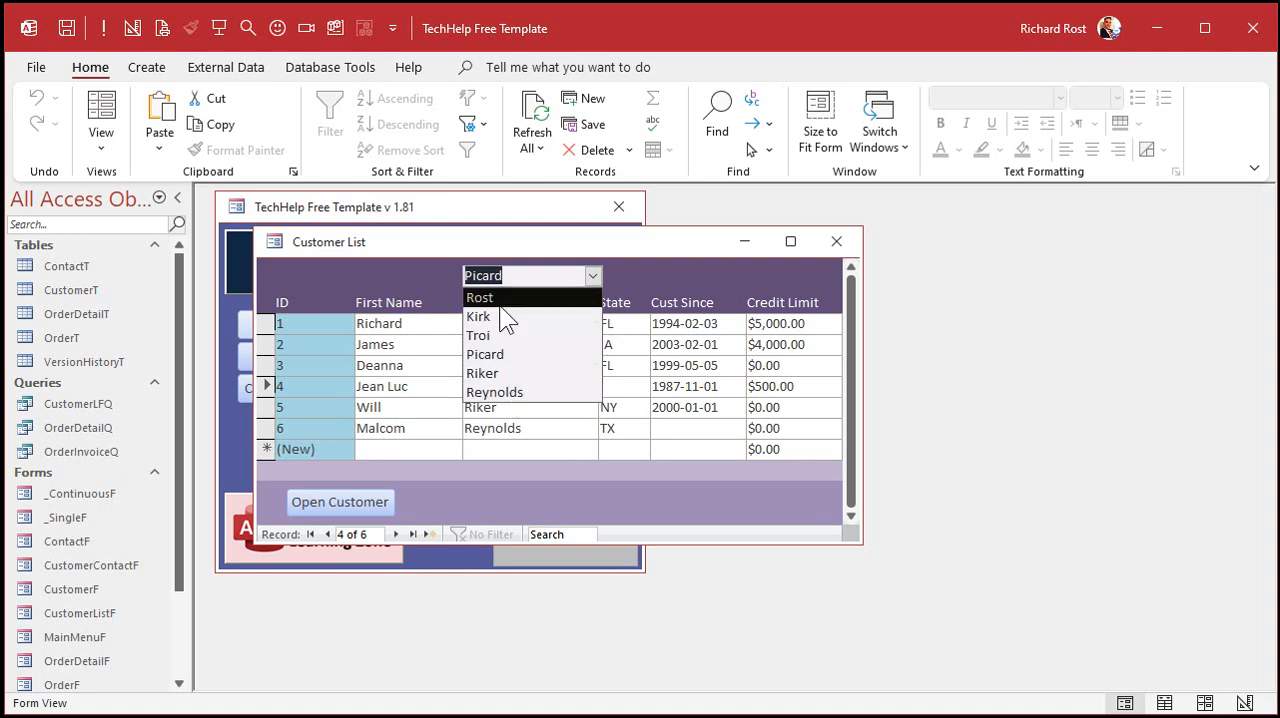
{"action": "left_click", "coordinate": [421, 274]}
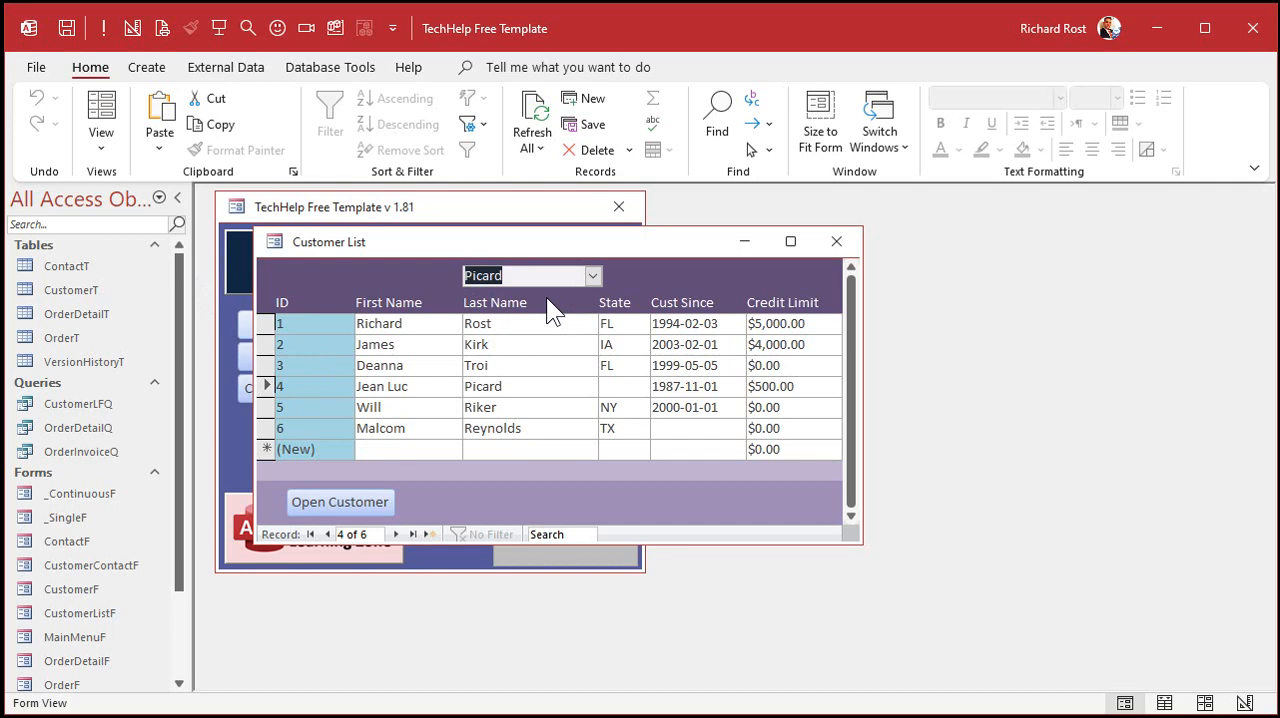
- Open the customer list form in Design view and name its header combo box LastNameFilter
{"action": "right_click", "coordinate": [584, 245]}
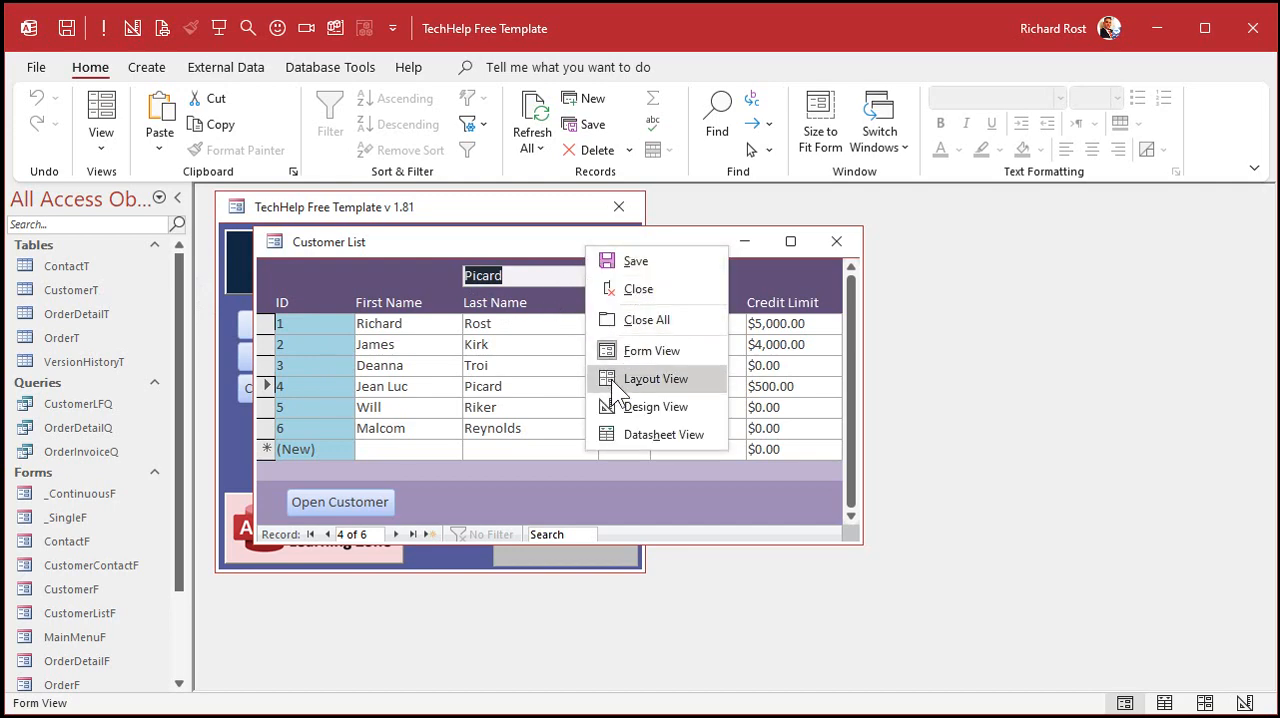
{"action": "left_click", "coordinate": [635, 403]}
{"action": "left_click", "coordinate": [525, 322]}
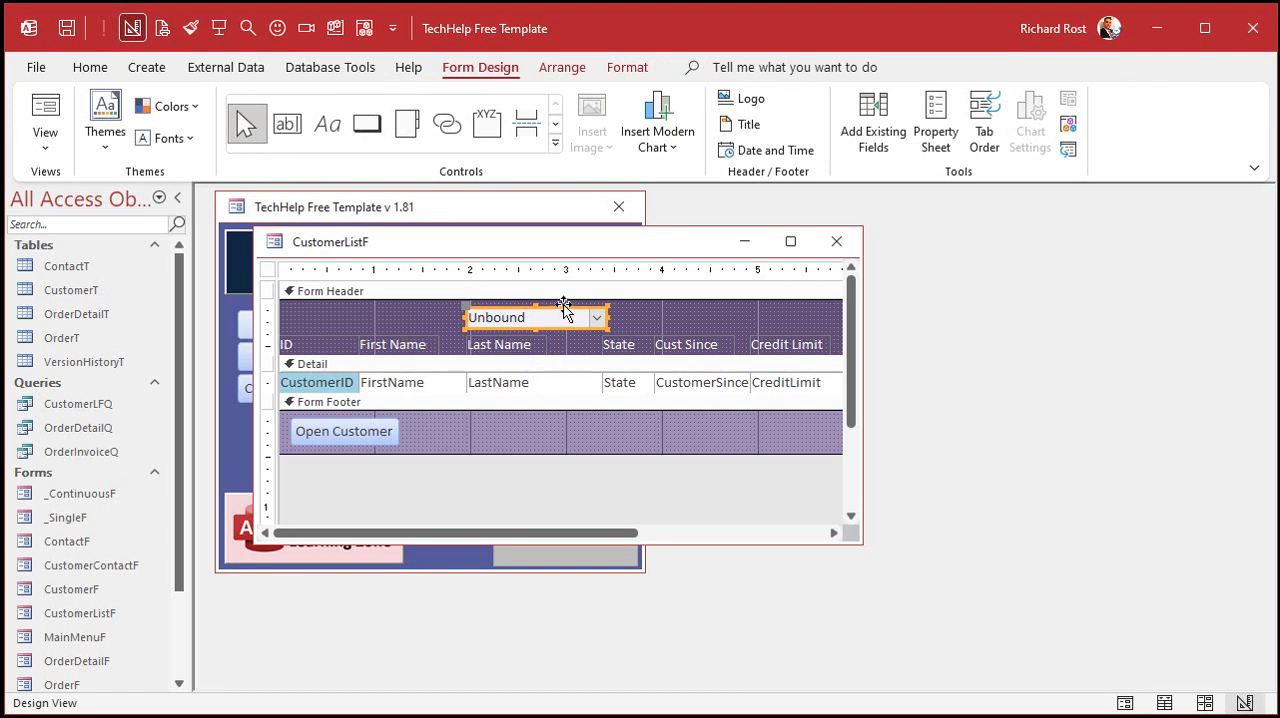
{"action": "key", "text": "F4"}
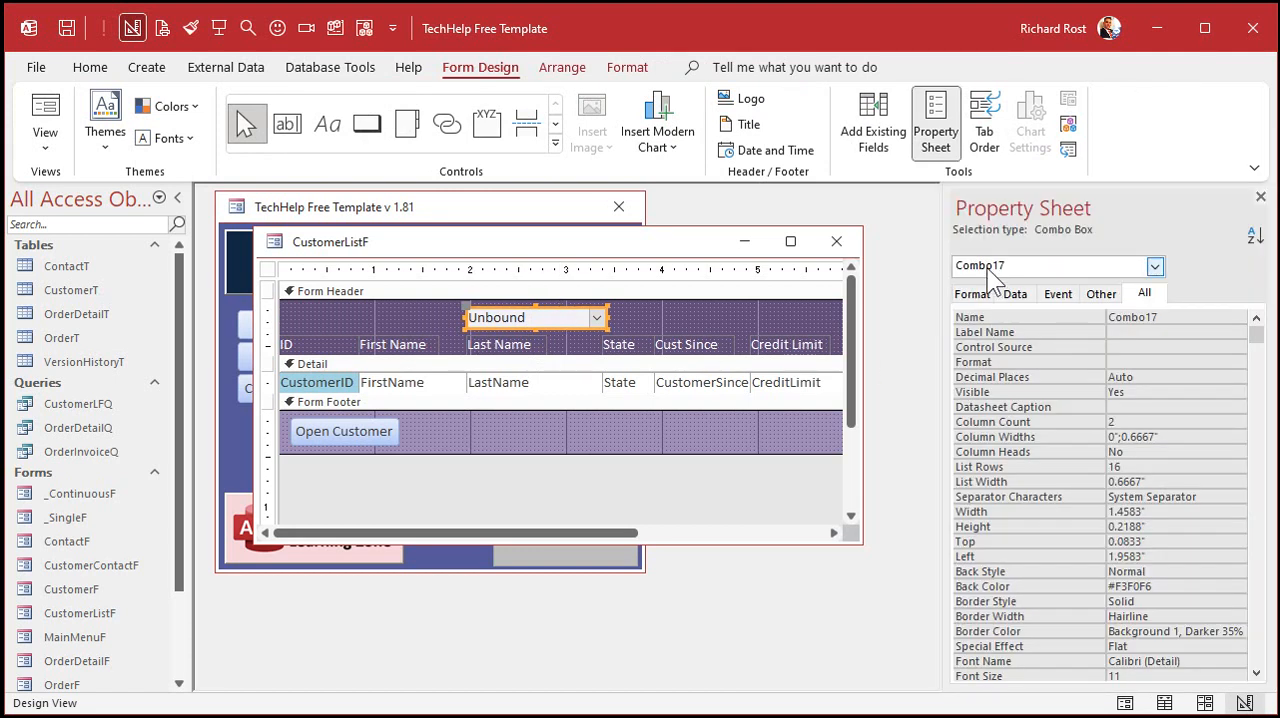
{"action": "left_click", "coordinate": [1144, 293]}
{"action": "key", "text": "Tab"}
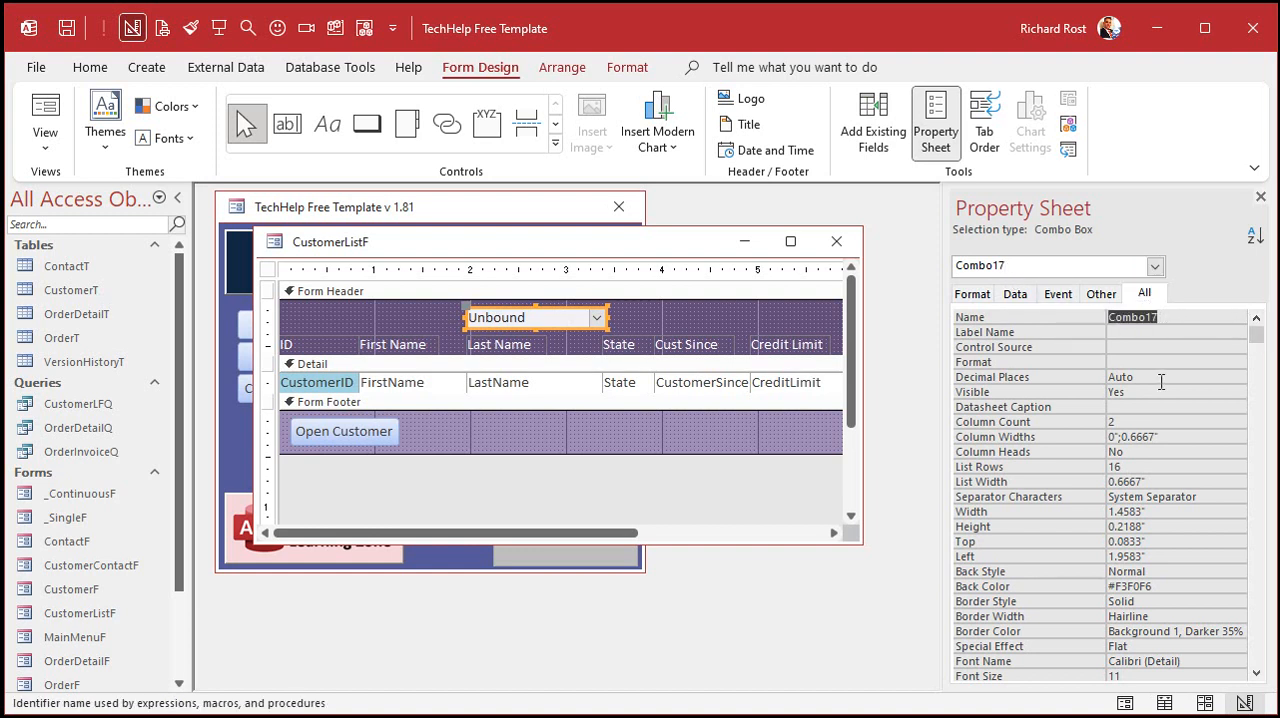
{"action": "type", "text": "LastNameFilter"}
{"action": "key", "text": "Tab"}
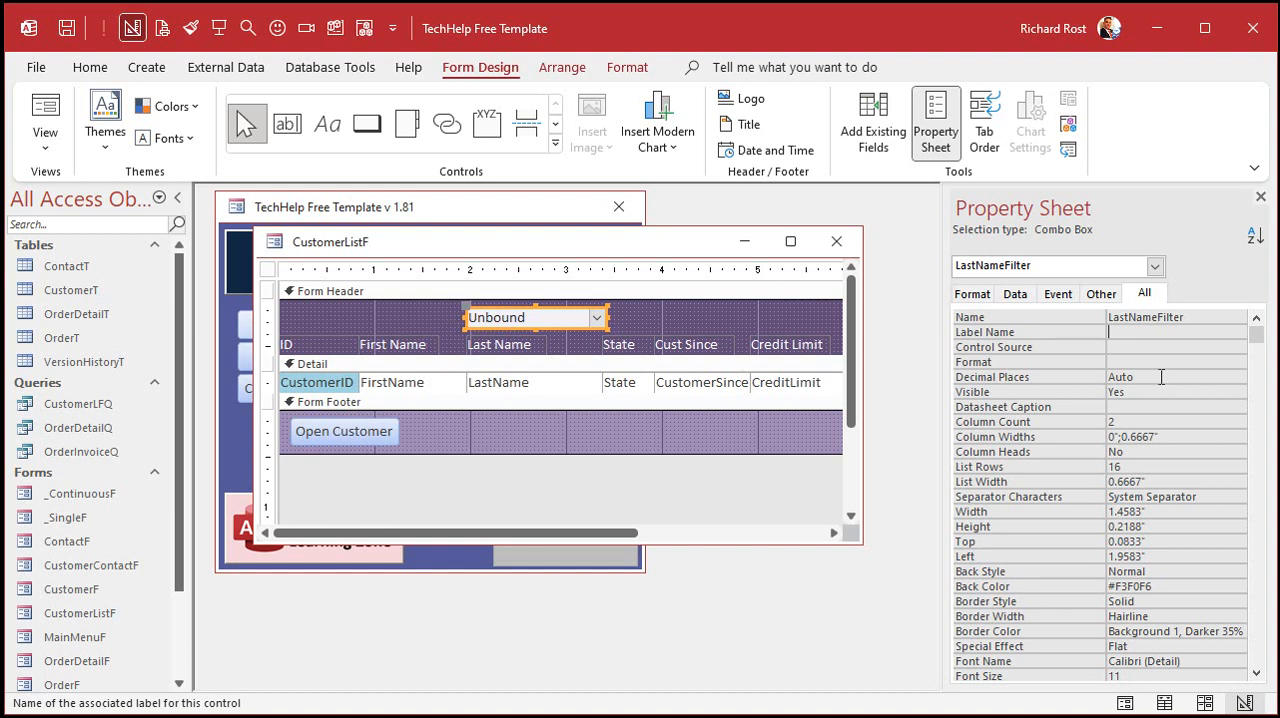
- Sort the combo box's row source query ascending by LastName, save it to the property, and review the SQL statement
{"action": "left_click", "coordinate": [1015, 294]}
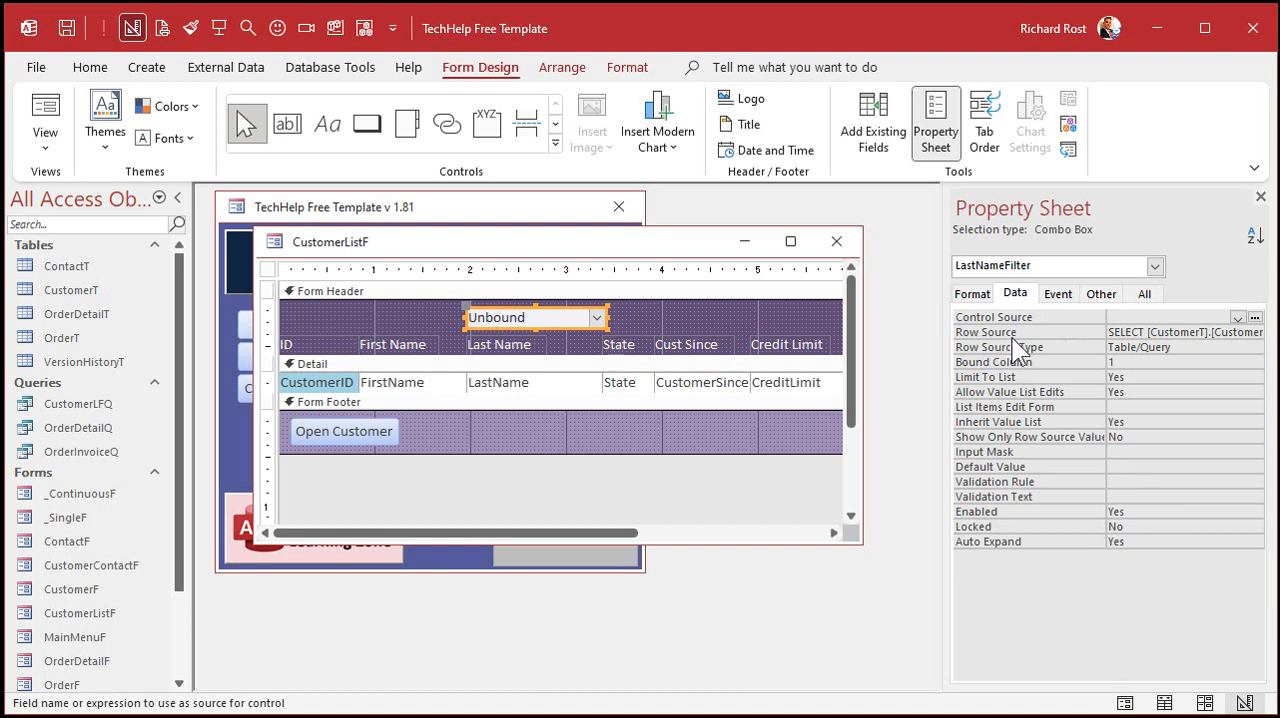
{"action": "left_click", "coordinate": [1175, 330]}
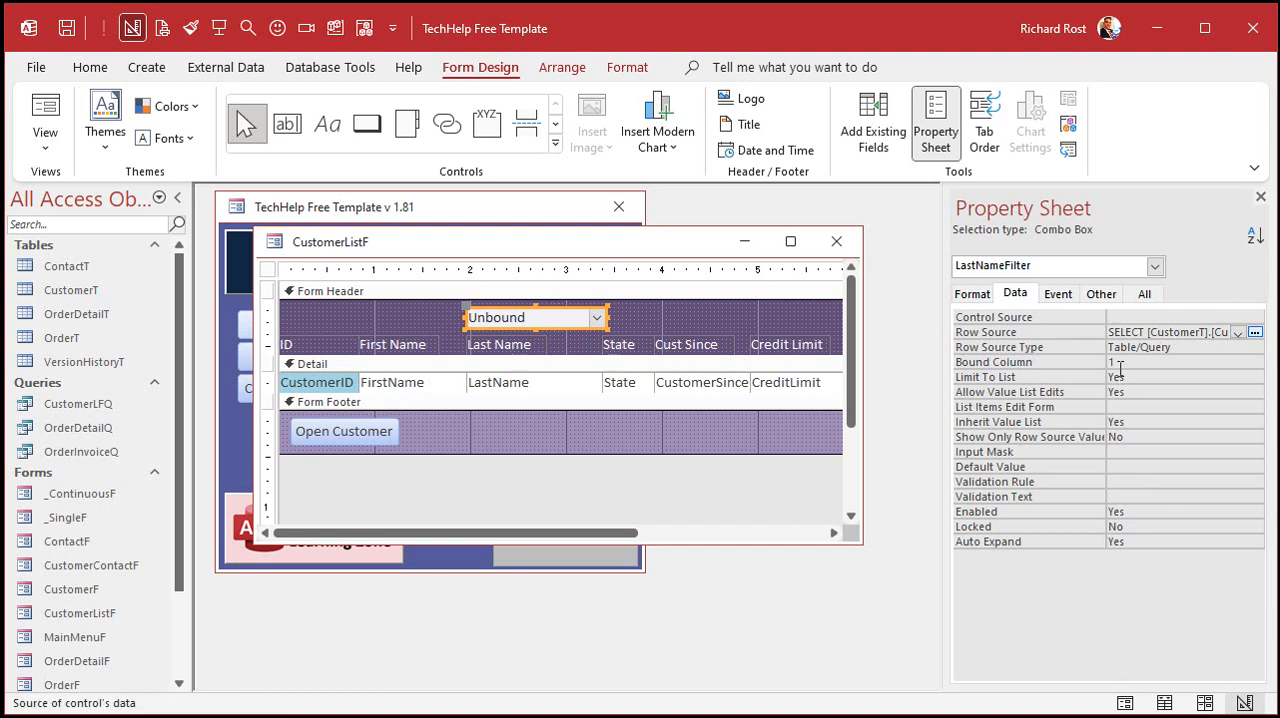
{"action": "left_click", "coordinate": [1255, 333]}
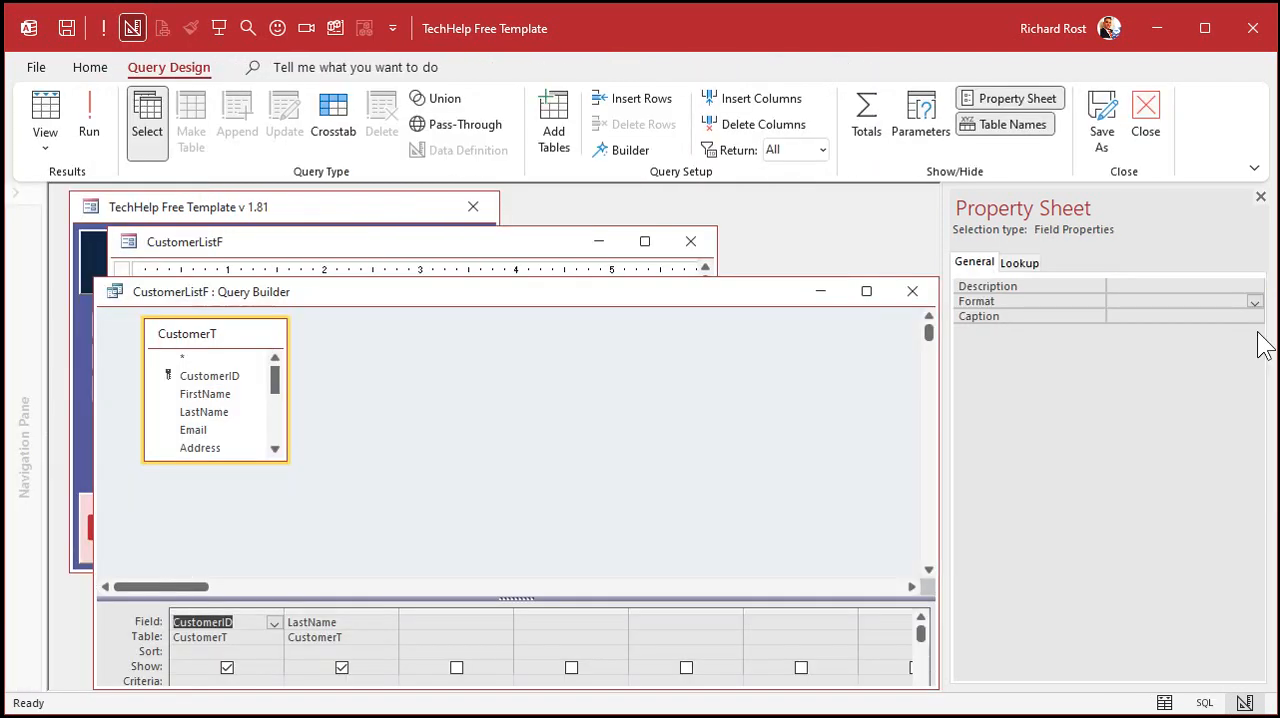
{"action": "left_click_drag", "start_coordinate": [527, 272], "coordinate": [512, 214]}
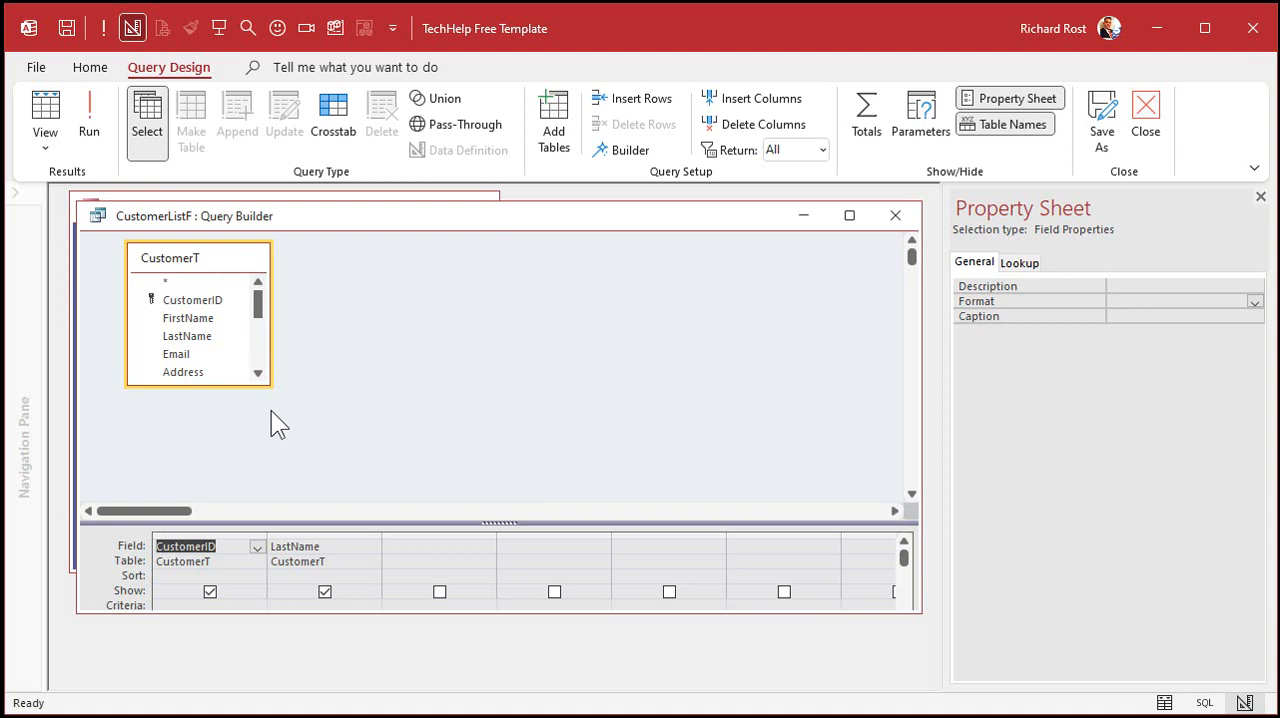
{"action": "left_click_drag", "start_coordinate": [329, 521], "coordinate": [335, 433]}
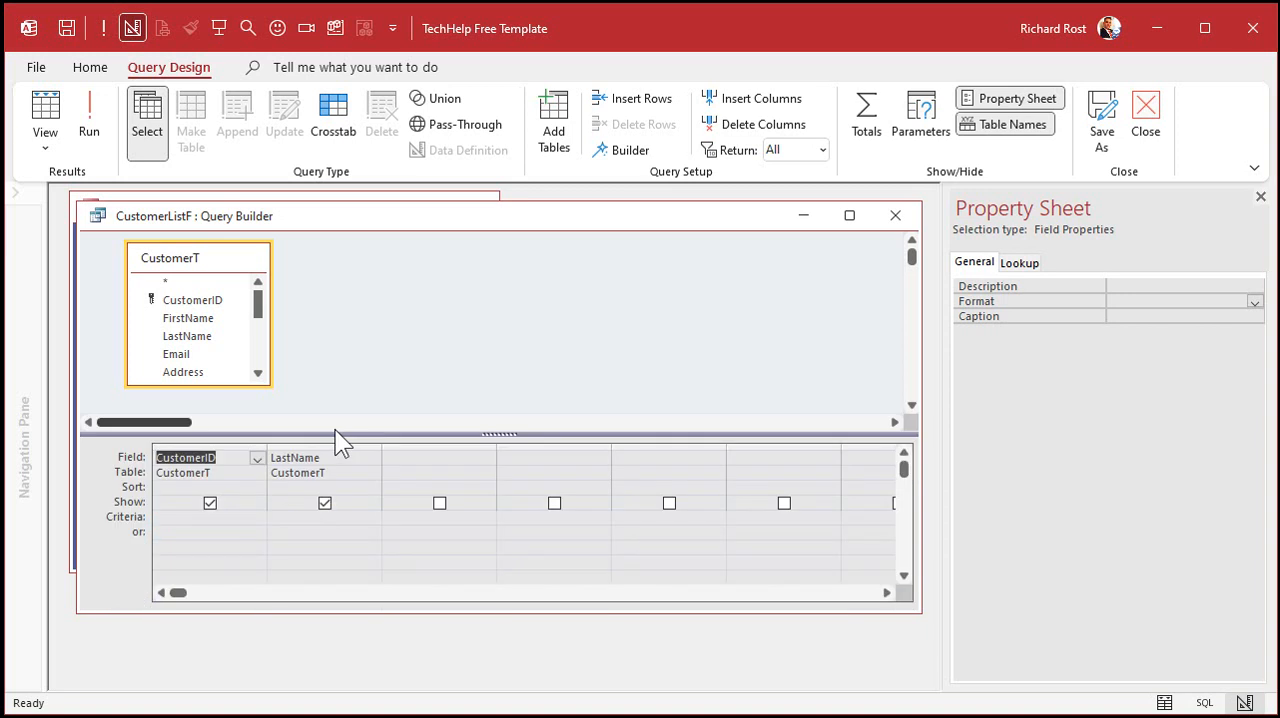
{"action": "left_click", "coordinate": [343, 488]}
{"action": "left_click", "coordinate": [373, 487]}
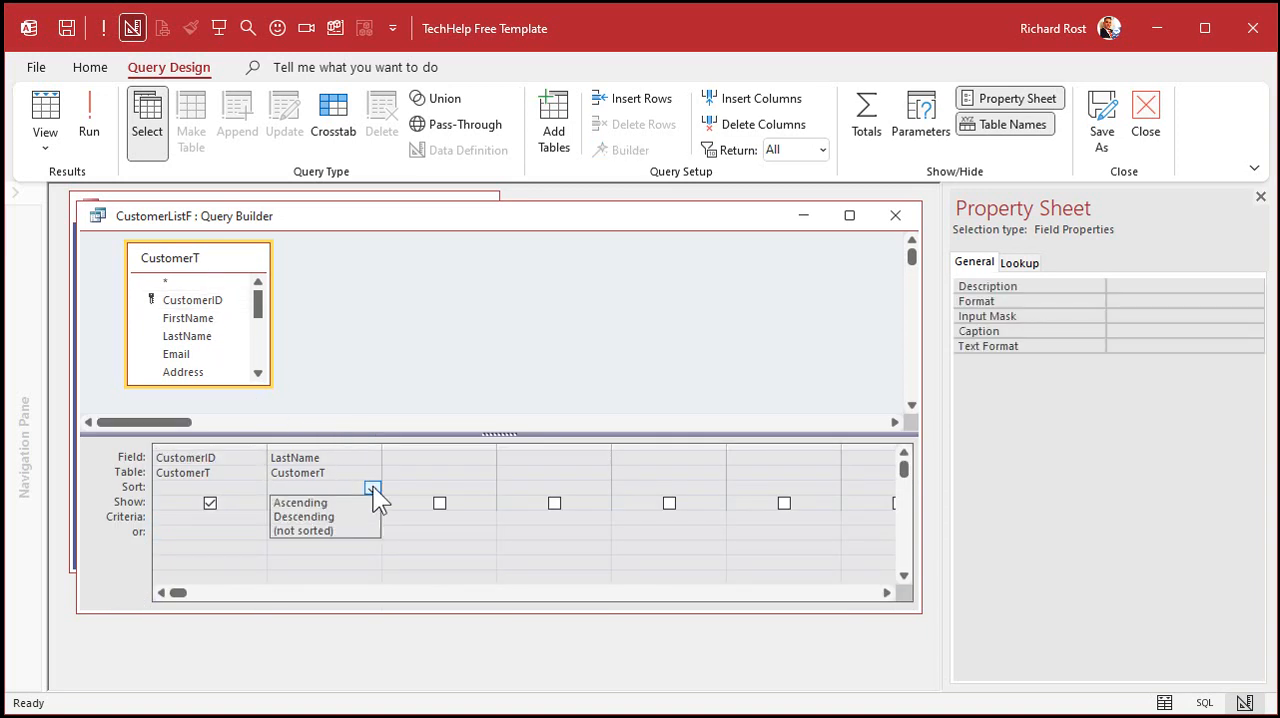
{"action": "left_click", "coordinate": [360, 503]}
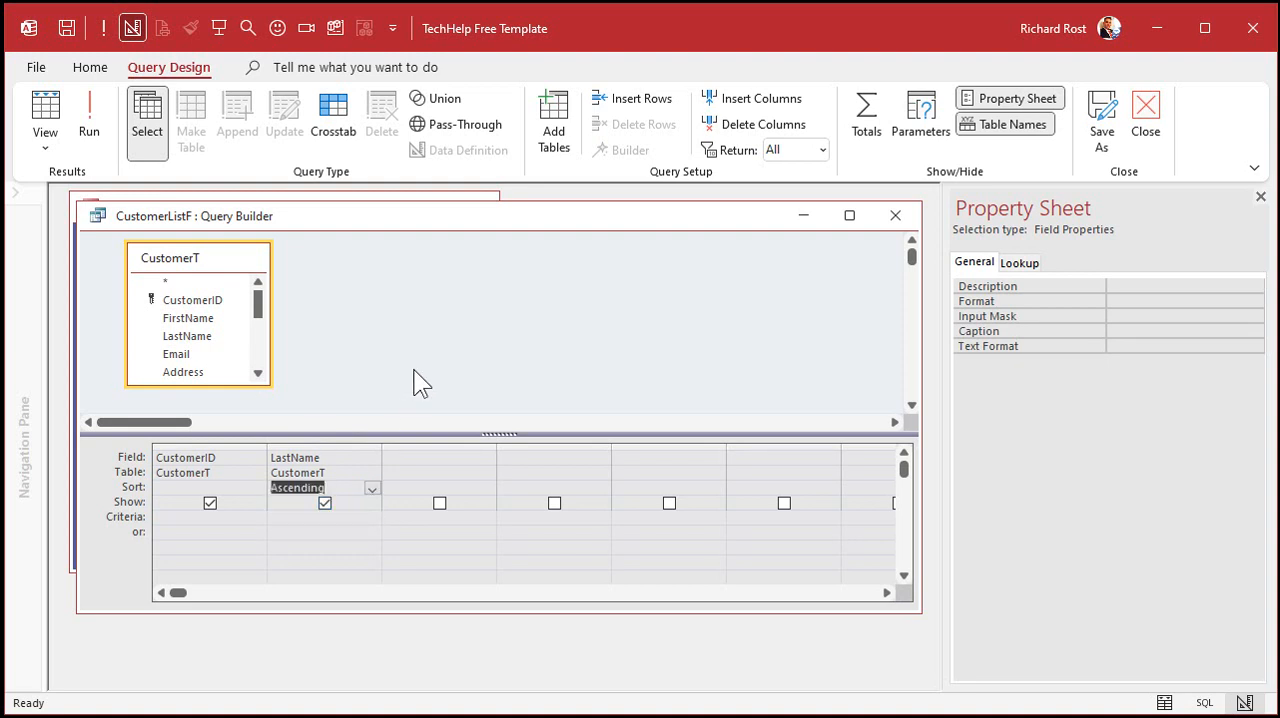
{"action": "left_click", "coordinate": [894, 215]}
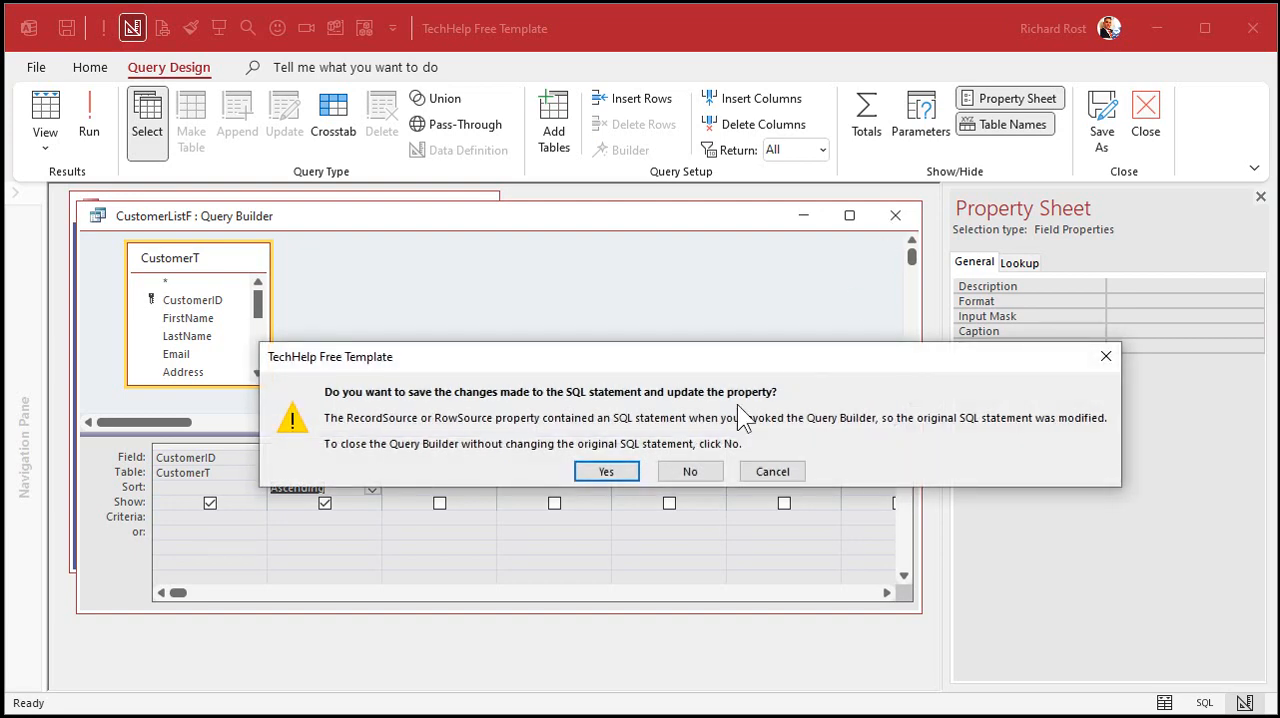
{"action": "left_click", "coordinate": [606, 468]}
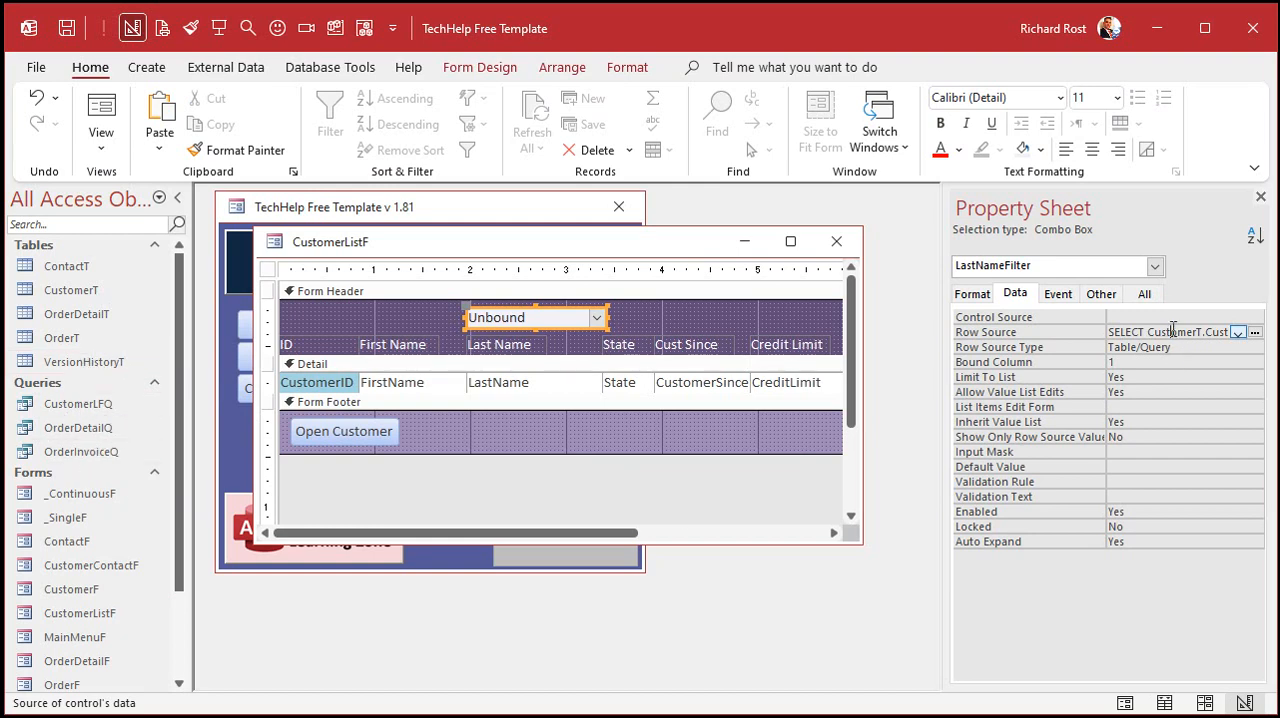
{"action": "key", "text": "shift+F2"}
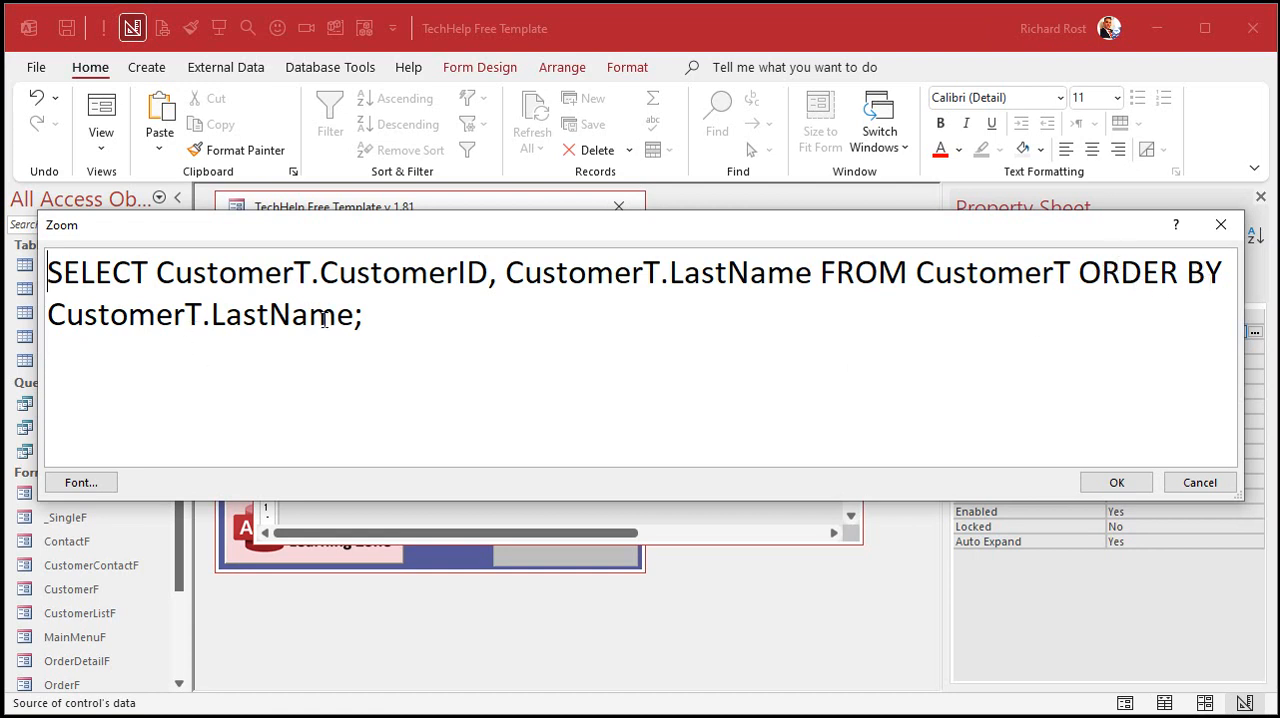
{"action": "left_click", "coordinate": [1112, 484]}
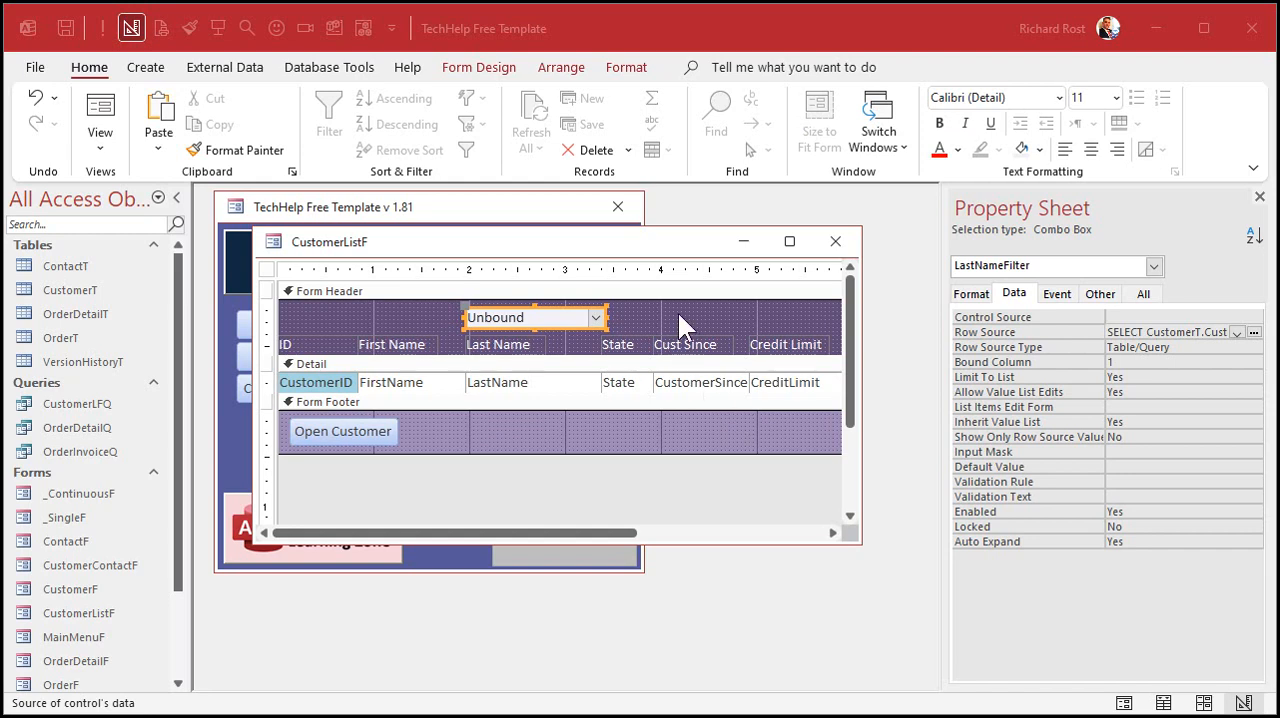
- Close and reopen the customer list, check the order of the combo box's names, and test autocompletion with "ri"
{"action": "left_click", "coordinate": [677, 314]}
{"action": "left_click", "coordinate": [836, 242]}
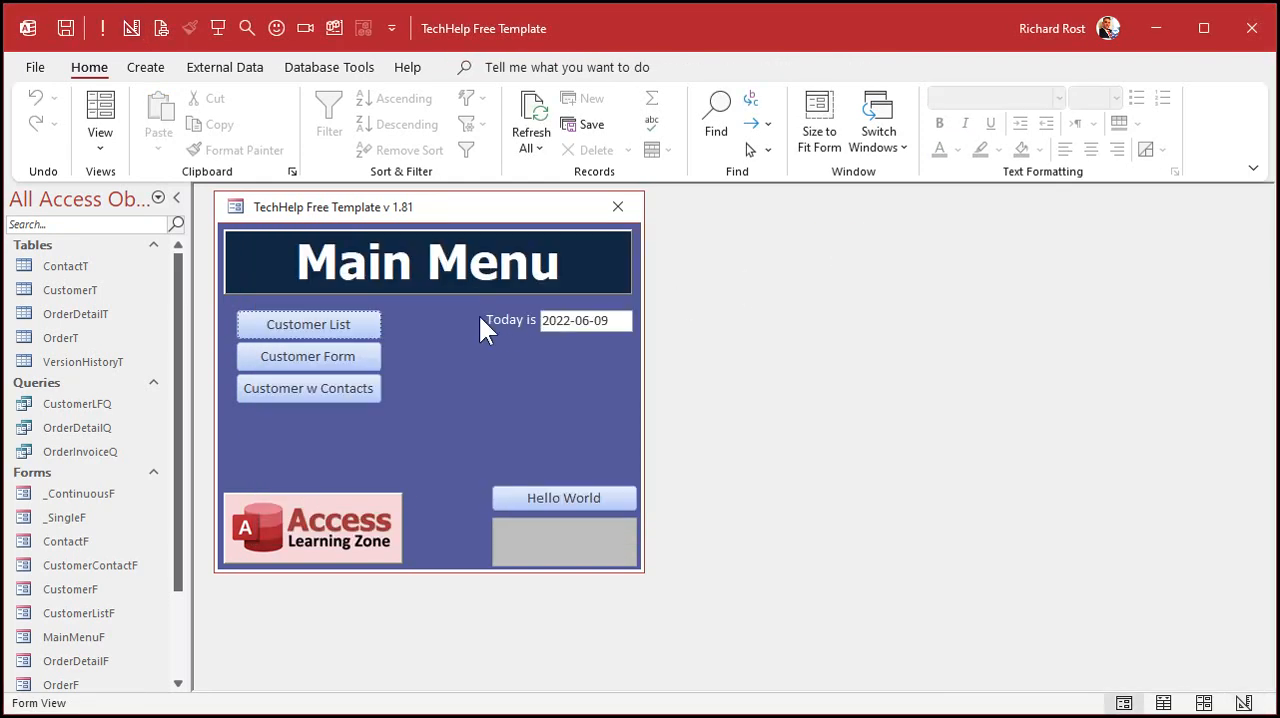
{"action": "left_click", "coordinate": [369, 320]}
{"action": "left_click", "coordinate": [591, 276]}
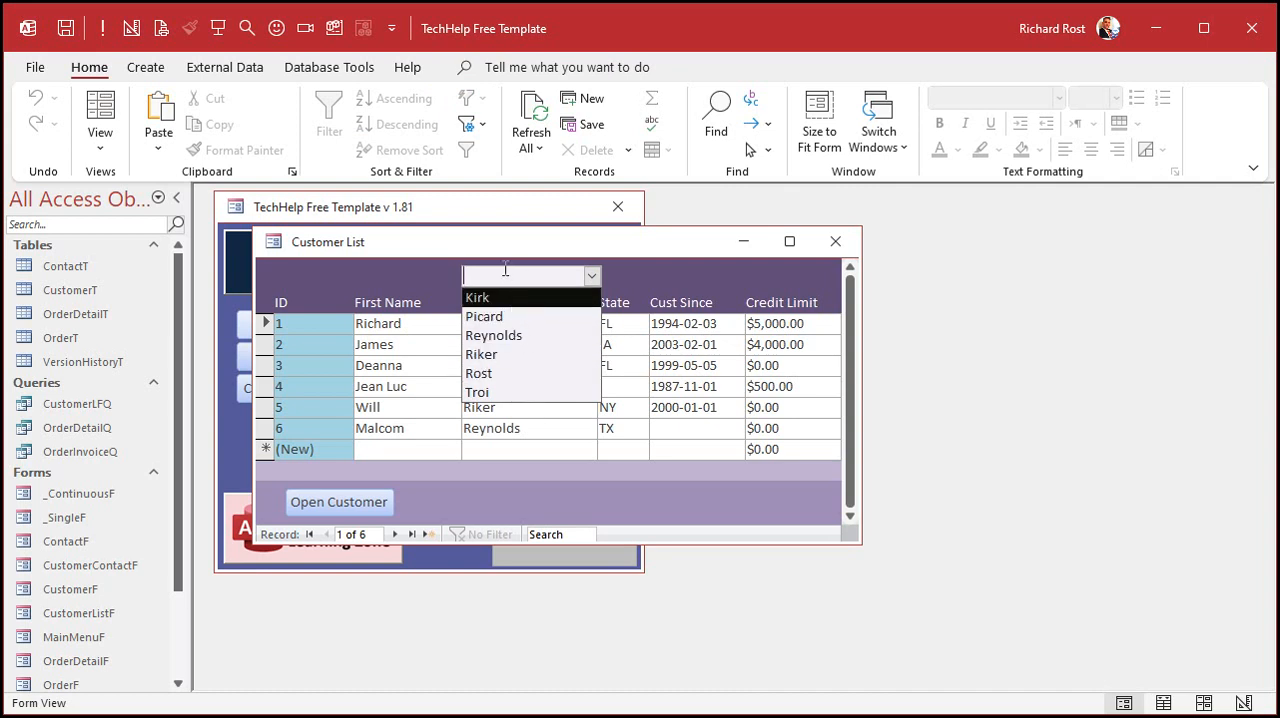
{"action": "type", "text": "riker"}
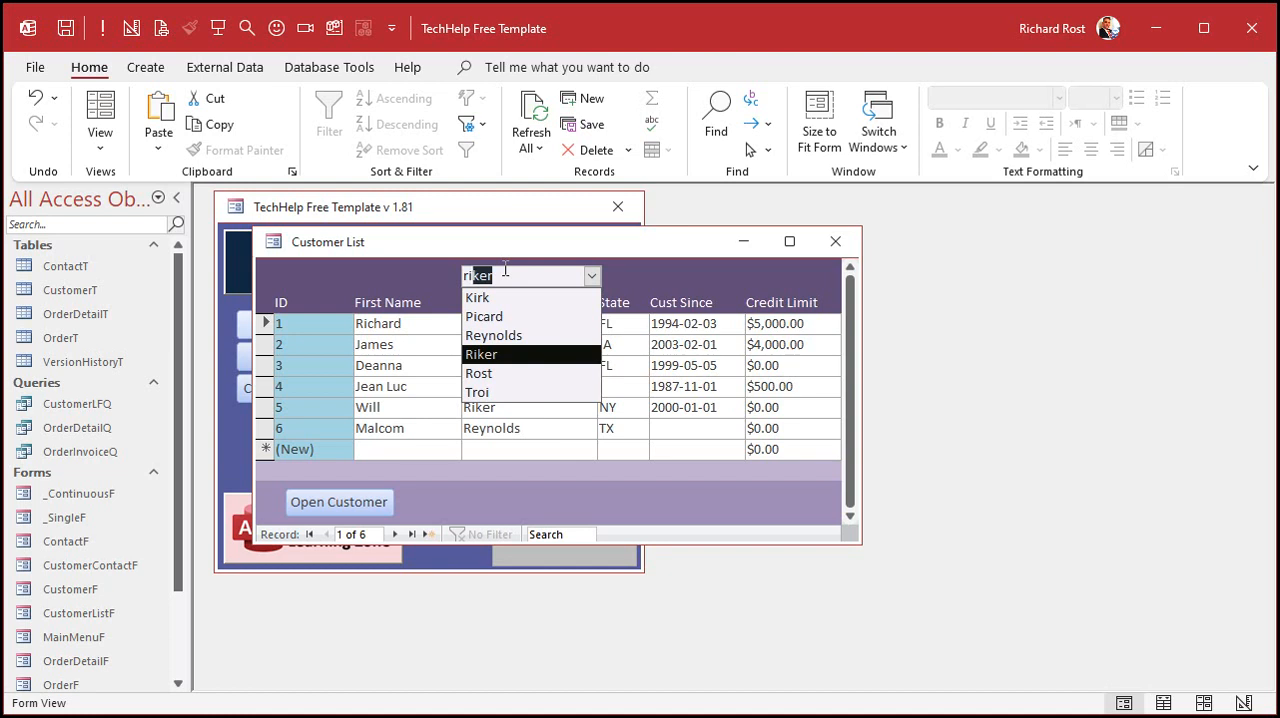
{"action": "left_click", "coordinate": [593, 275]}
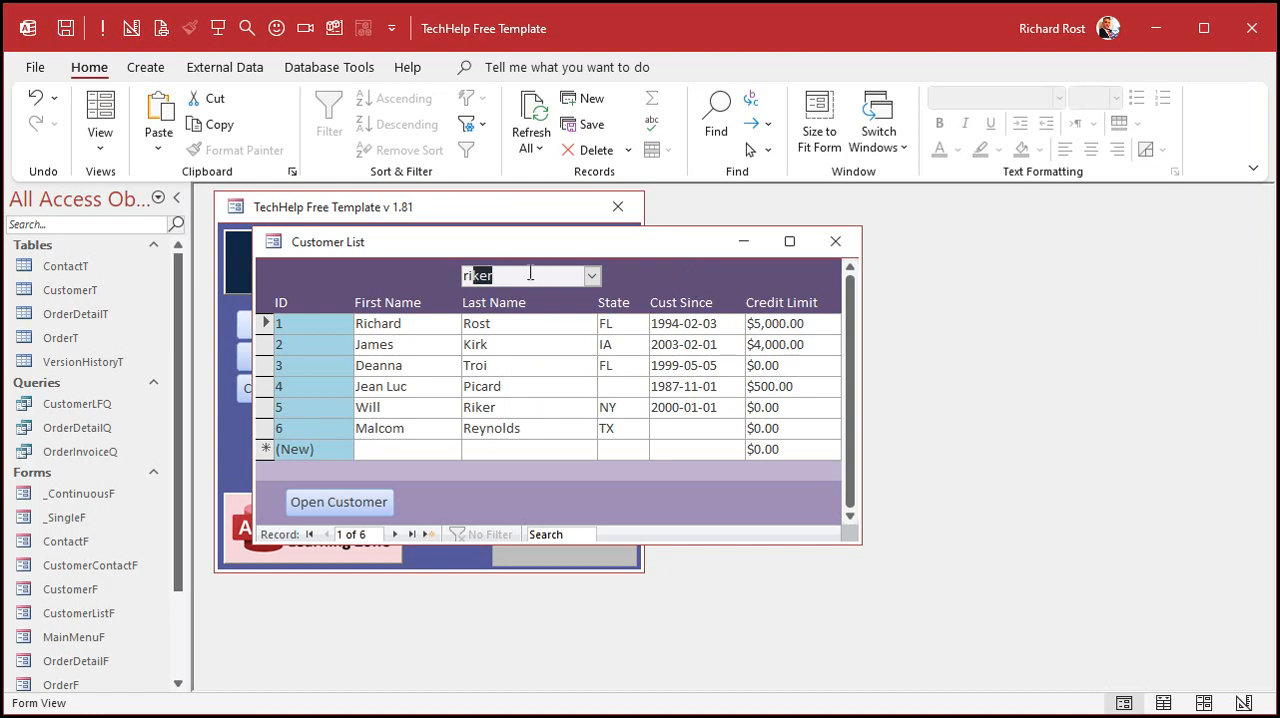
- Add a customer in the new record row, entering a first name and the same last name as customer 1
{"action": "left_click", "coordinate": [520, 449]}
{"action": "left_click", "coordinate": [506, 450]}
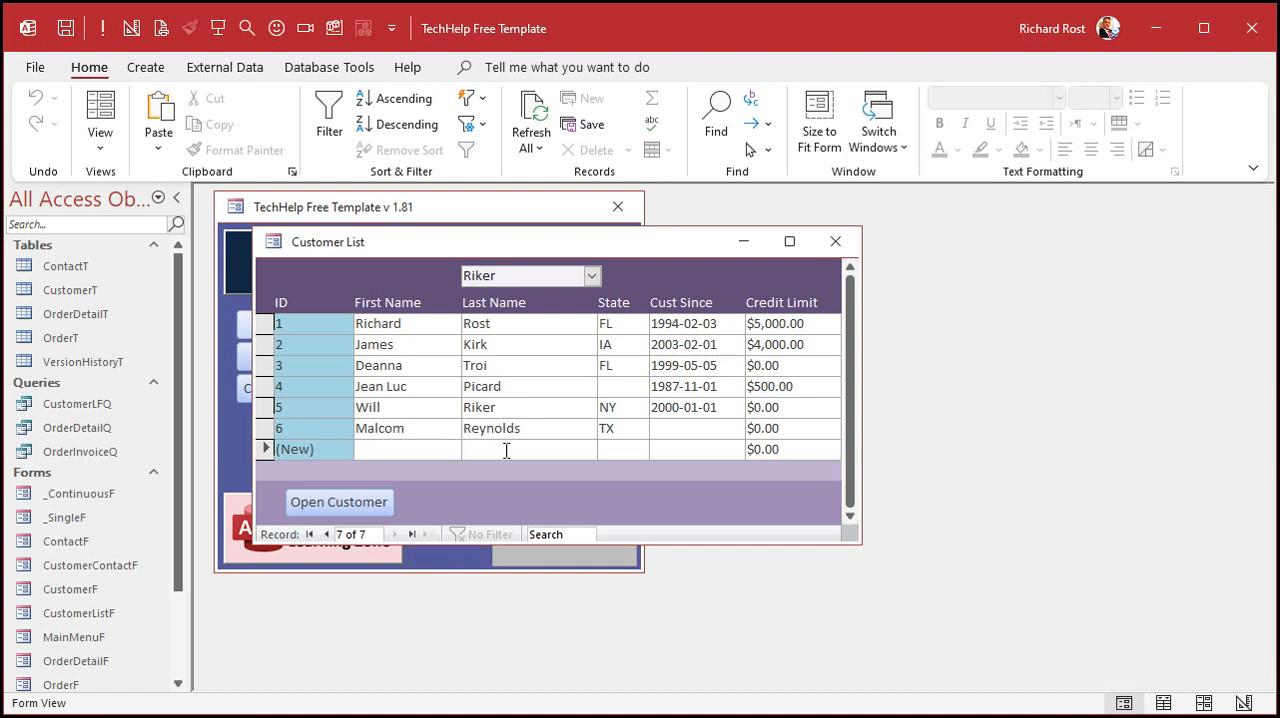
{"action": "key", "text": "shift+Tab"}
{"action": "type", "text": "Peter"}
{"action": "key", "text": "Tab"}
{"action": "type", "text": "Rost"}
{"action": "key", "text": "Tab"}
{"action": "key", "text": "Tab"}
{"action": "key", "text": "Tab"}
{"action": "key", "text": "Tab"}
{"action": "key", "text": "Tab"}
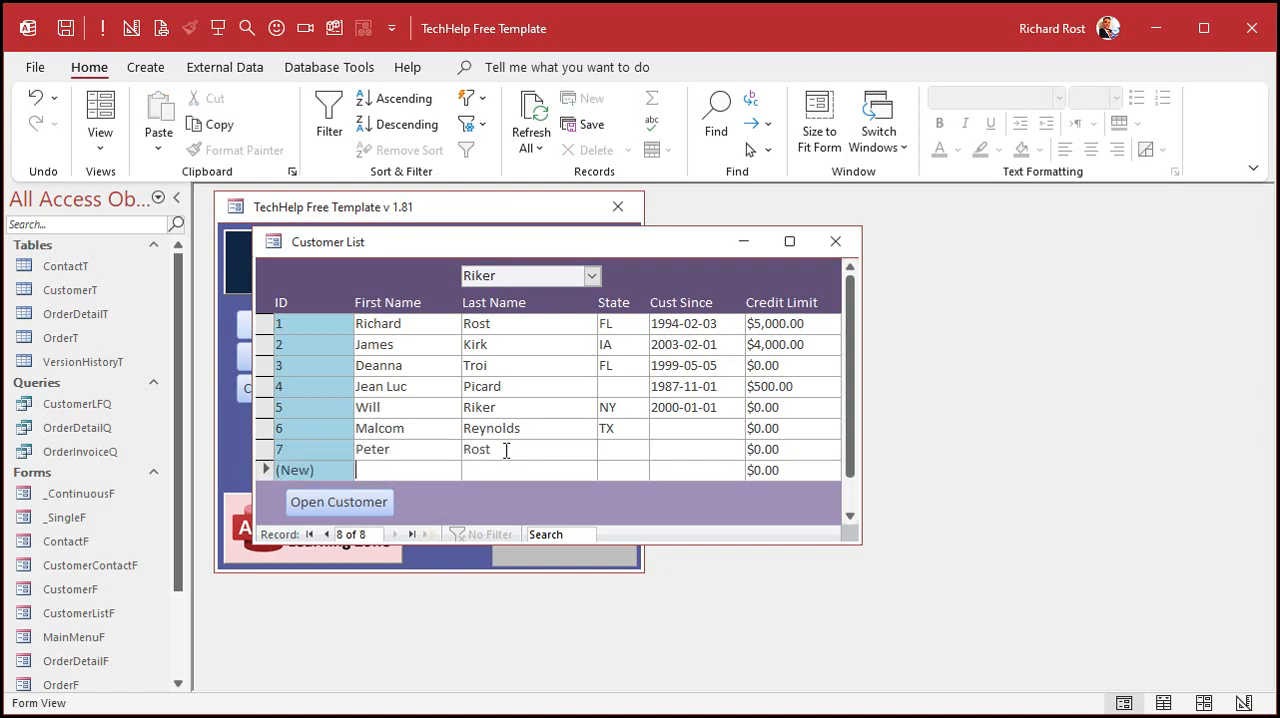
- Add a second new customer with another first name and again the last name of customer 1
{"action": "type", "text": "Joe"}
{"action": "key", "text": "Tab"}
{"action": "type", "text": "Rost"}
{"action": "key", "text": "Tab"}
{"action": "key", "text": "Tab"}
{"action": "key", "text": "Tab"}
{"action": "key", "text": "Tab"}
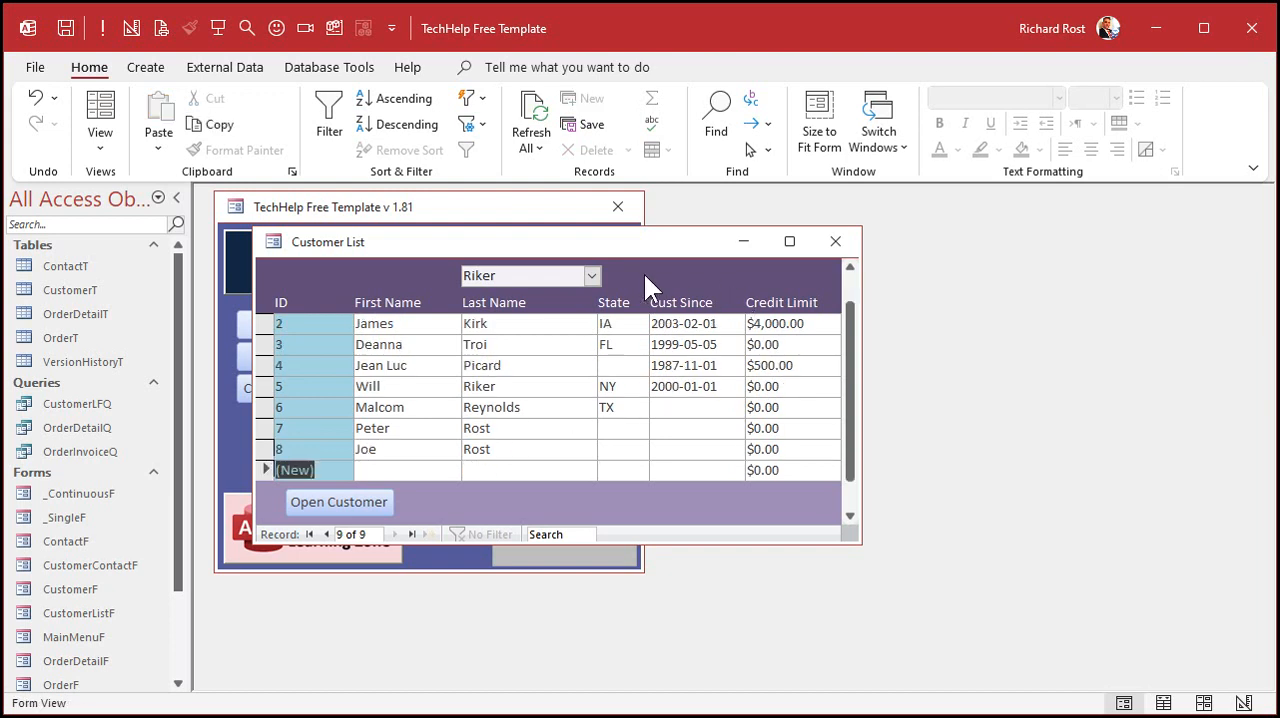
- Reopen the customer list and choose the second of the identical last names in the combo box to test duplicates
{"action": "left_click", "coordinate": [596, 278]}
{"action": "left_click", "coordinate": [832, 243]}
{"action": "left_click", "coordinate": [340, 324]}
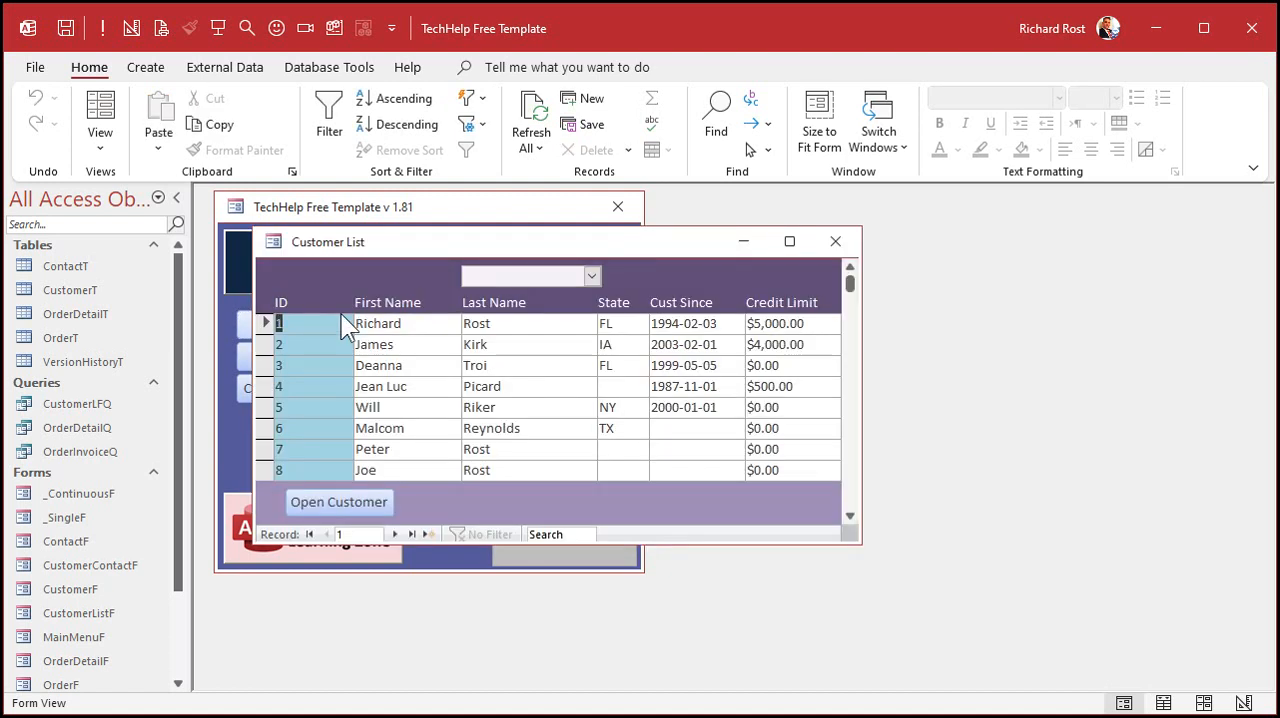
{"action": "left_click", "coordinate": [592, 276]}
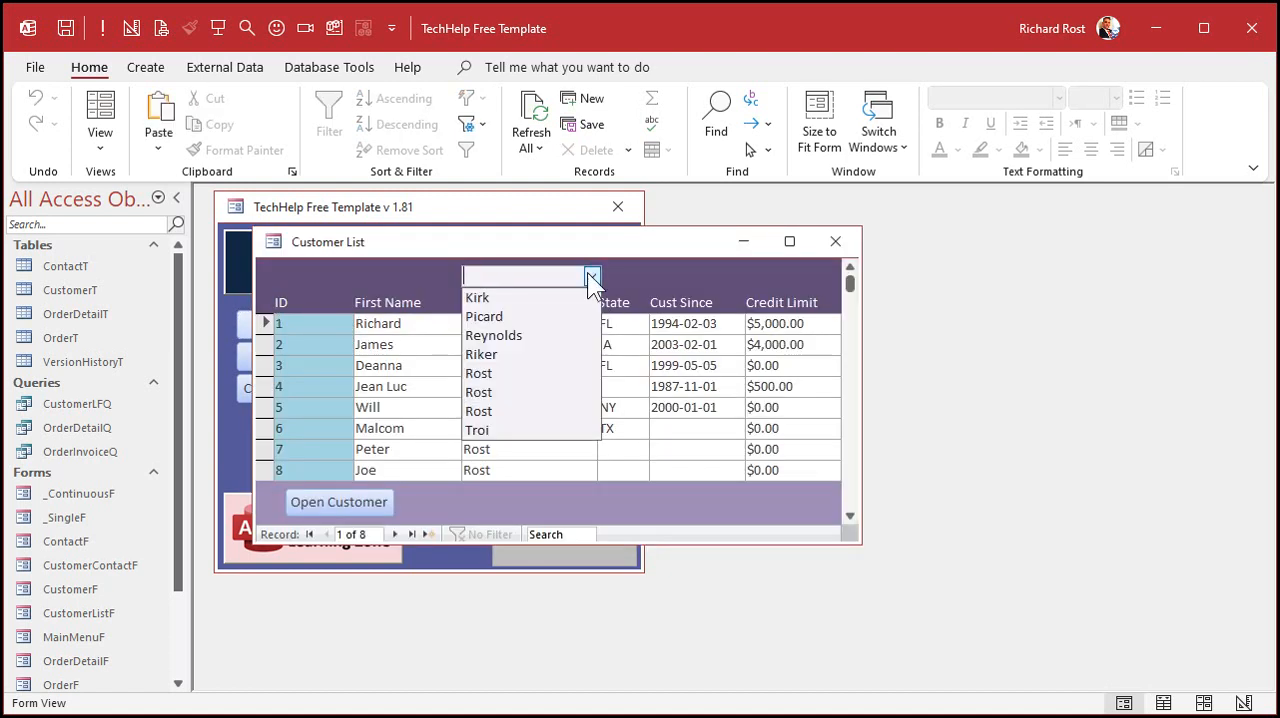
{"action": "left_click", "coordinate": [508, 392]}
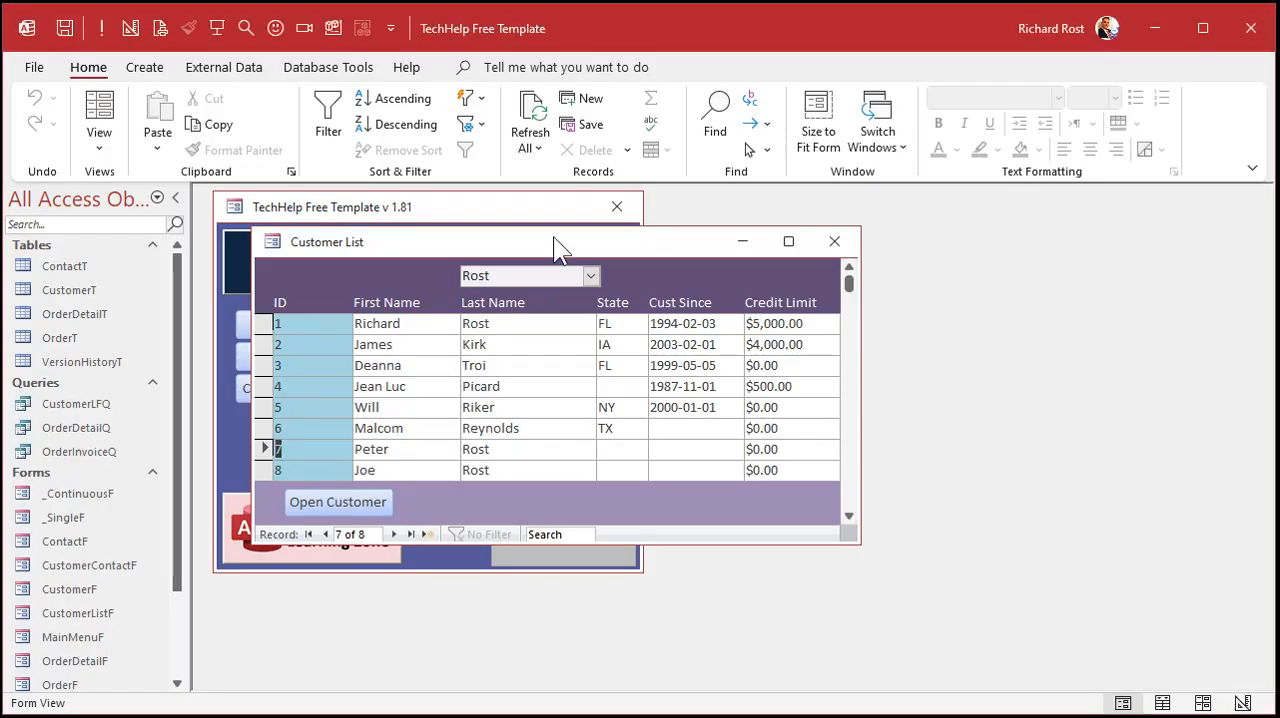
- Delete the LastNameFilter combo box from the form header in Design view and close the form, saving its design
{"action": "right_click", "coordinate": [553, 237]}
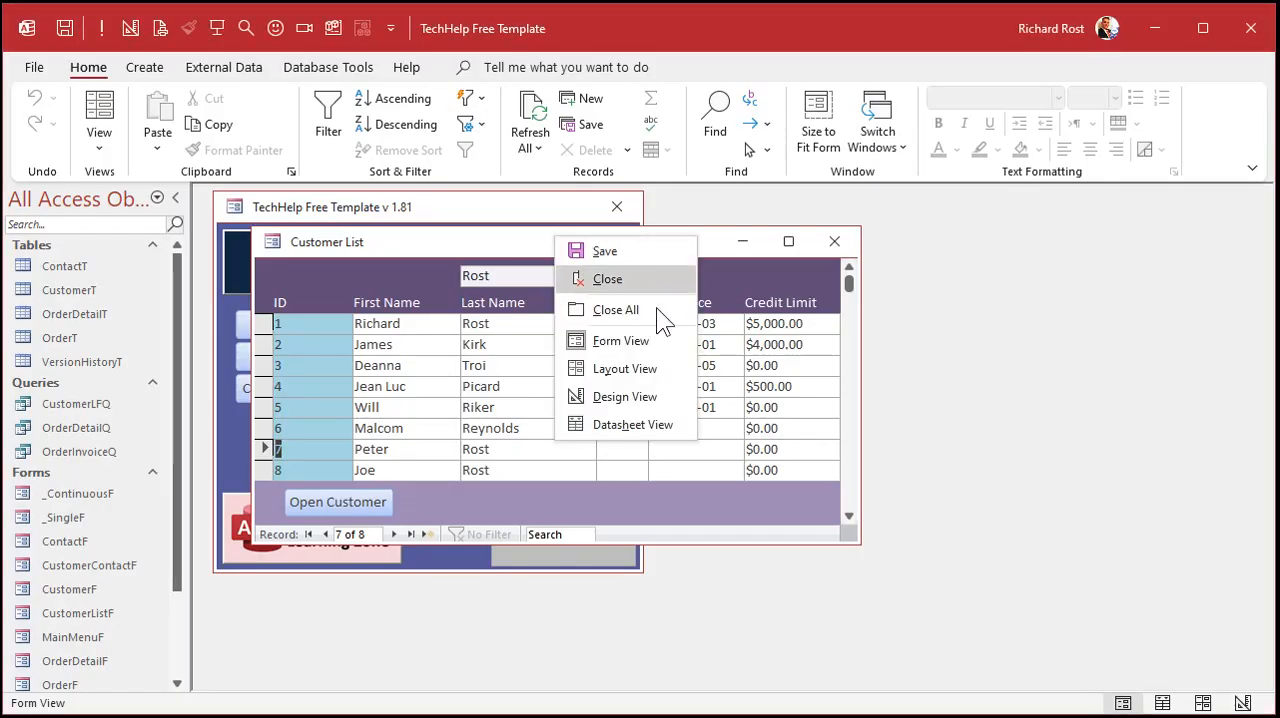
{"action": "left_click", "coordinate": [656, 396]}
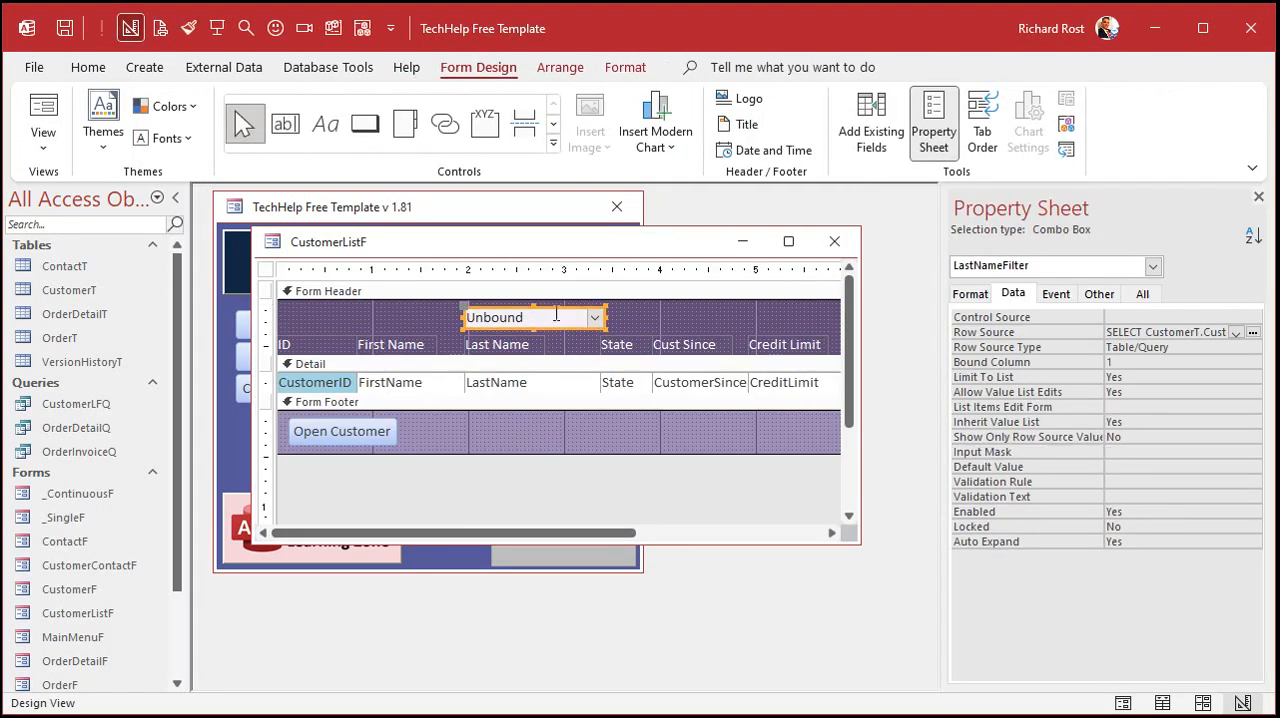
{"action": "key", "text": "Delete"}
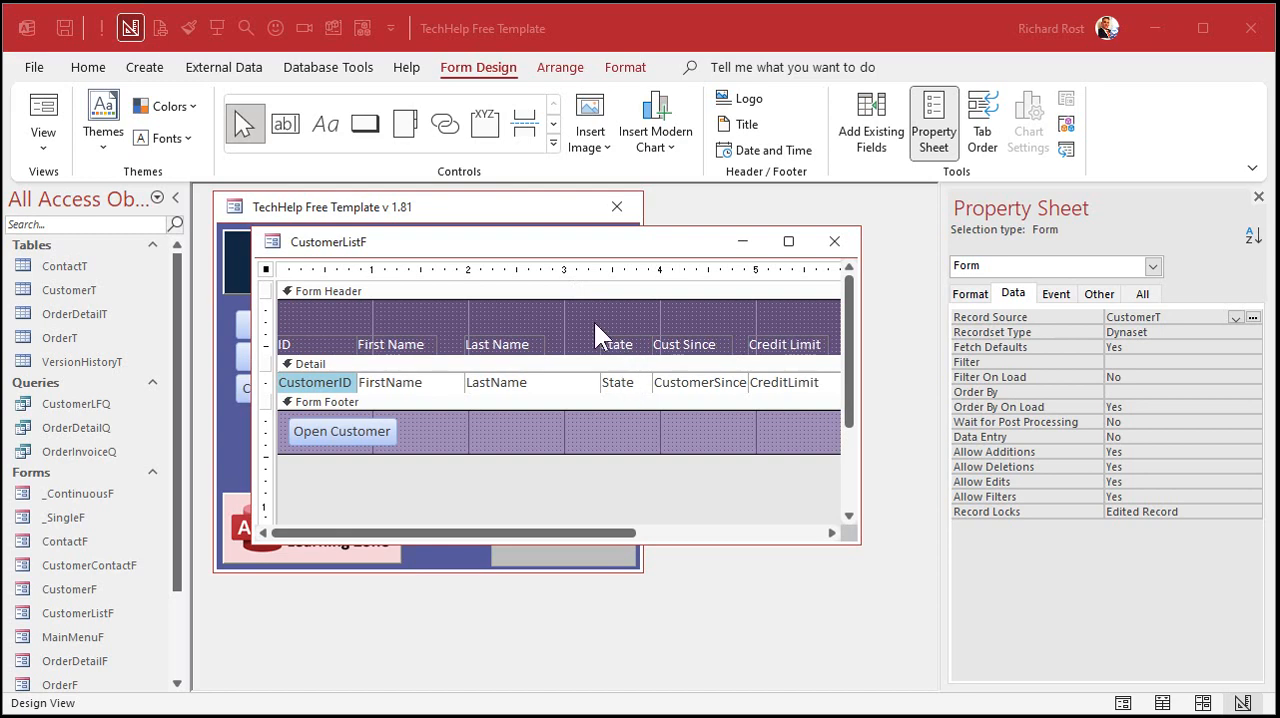
{"action": "left_click", "coordinate": [834, 241]}
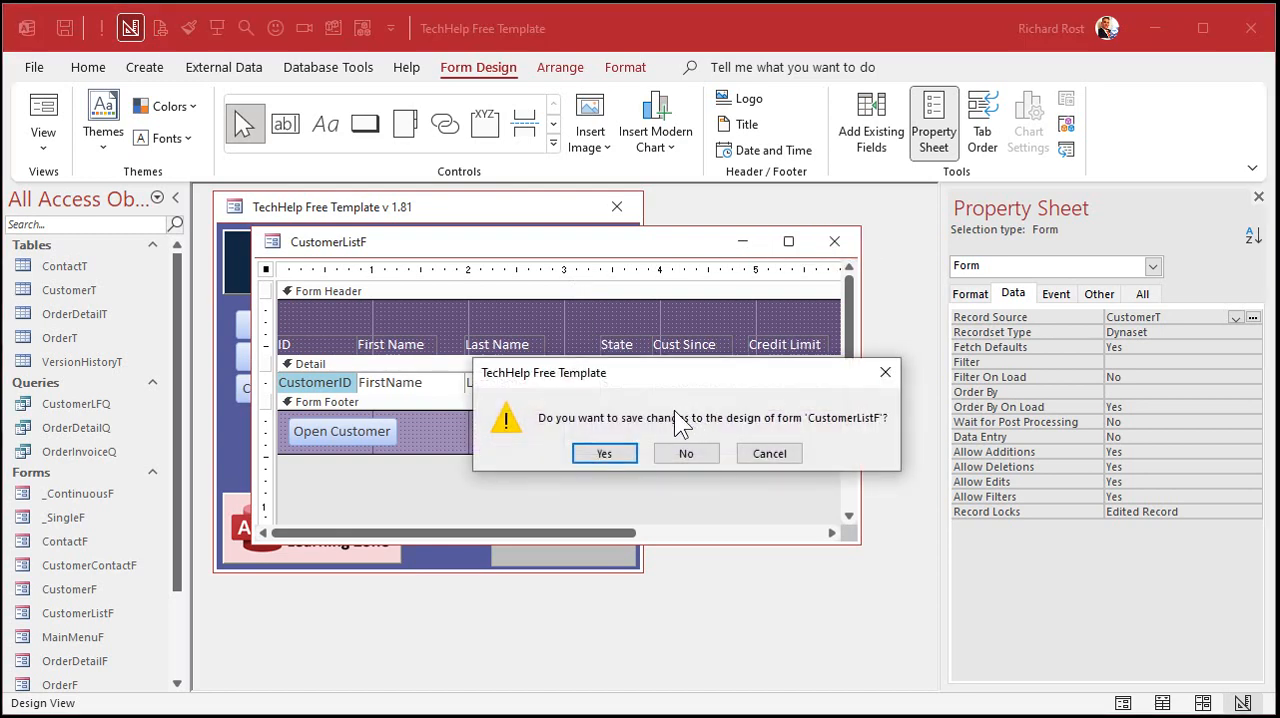
{"action": "left_click", "coordinate": [604, 453]}
- Reopen the customer list, enter state FL for customer 4 and TX for customers 7 and 8, and close the list
{"action": "left_click", "coordinate": [345, 328]}
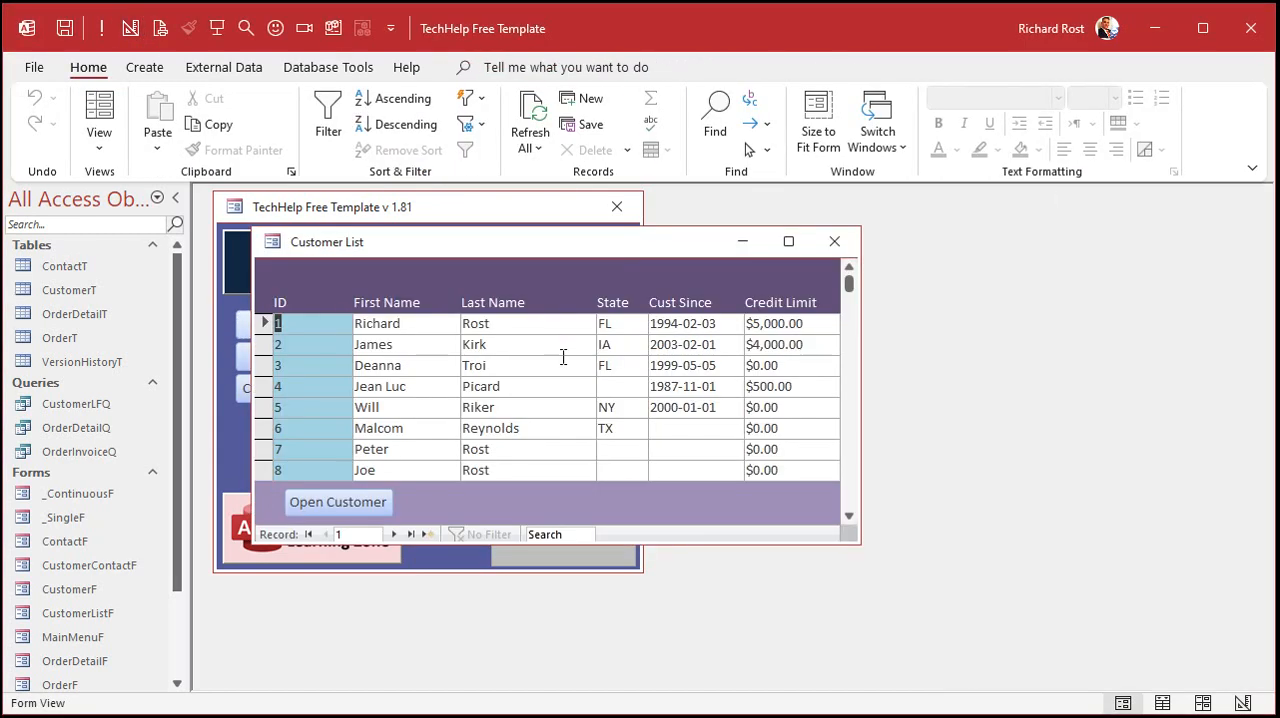
{"action": "left_click", "coordinate": [618, 386]}
{"action": "type", "text": "FL"}
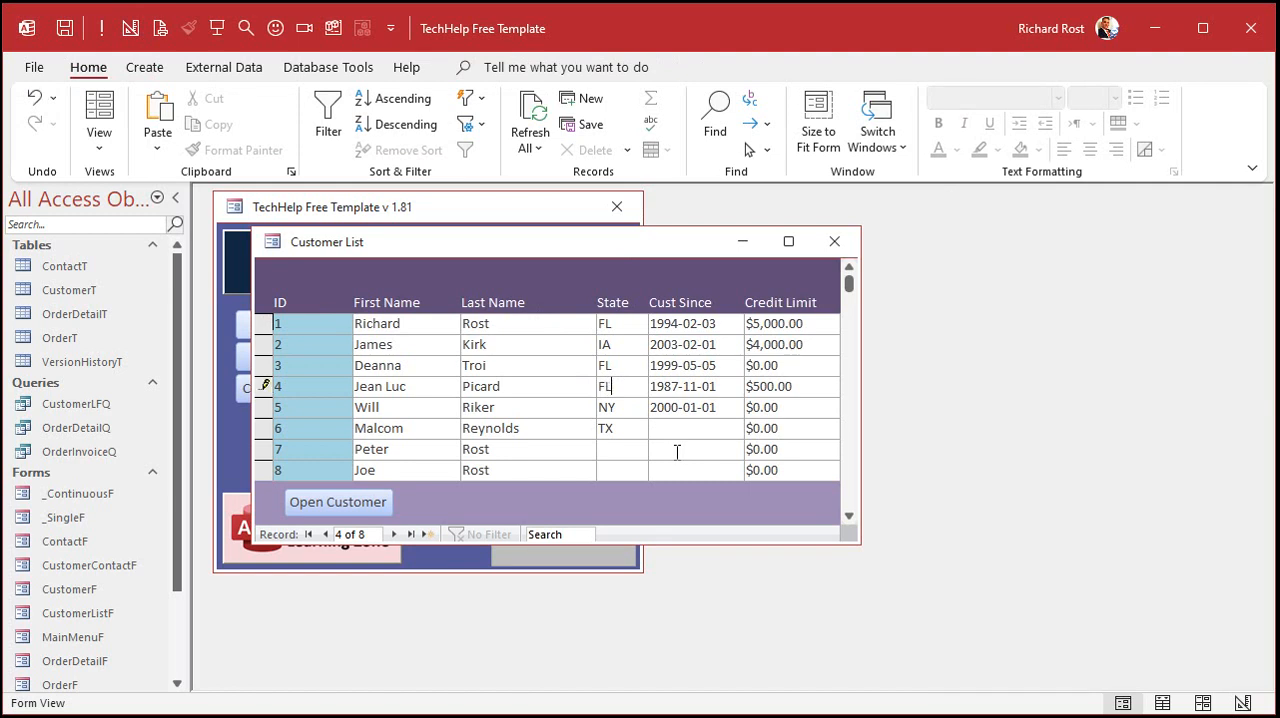
{"action": "left_click", "coordinate": [627, 452]}
{"action": "type", "text": "TX"}
{"action": "left_click", "coordinate": [624, 467]}
{"action": "type", "text": "TX"}
{"action": "left_click", "coordinate": [550, 402]}
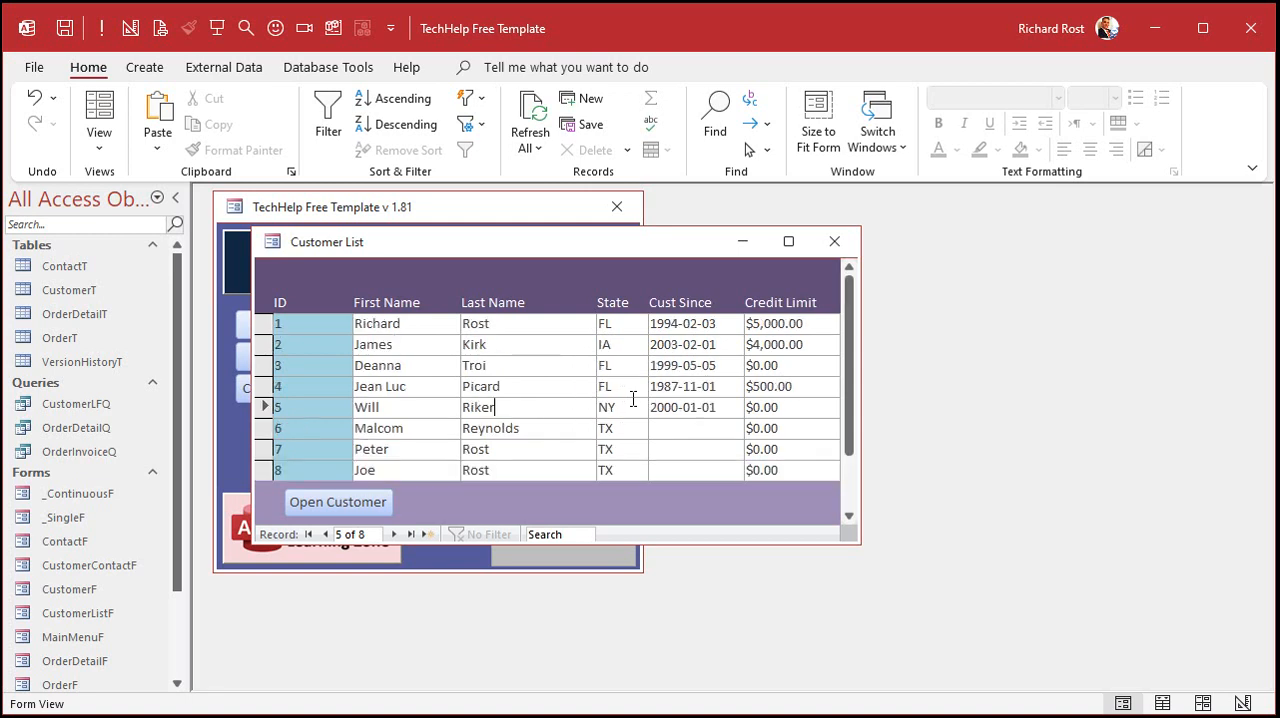
{"action": "left_click", "coordinate": [834, 241]}
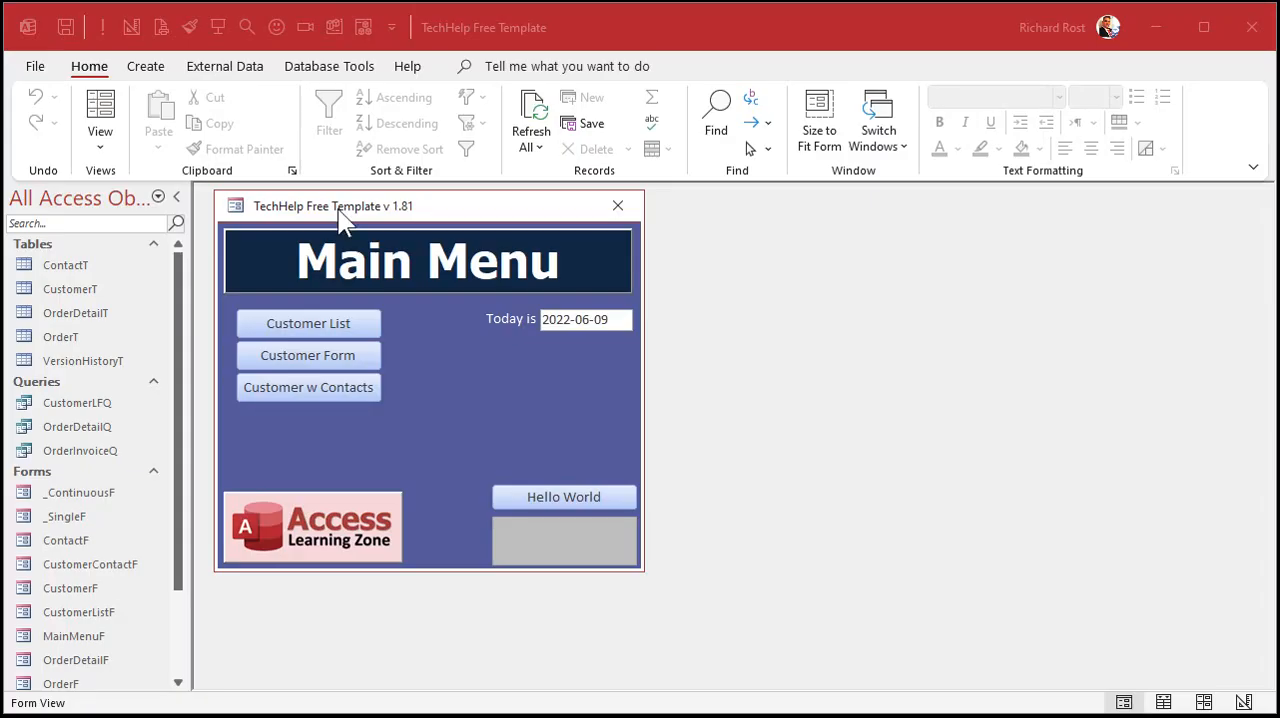
- Create a new query in Design view based on CustomerT and add its State field to the grid
{"action": "left_click", "coordinate": [149, 66]}
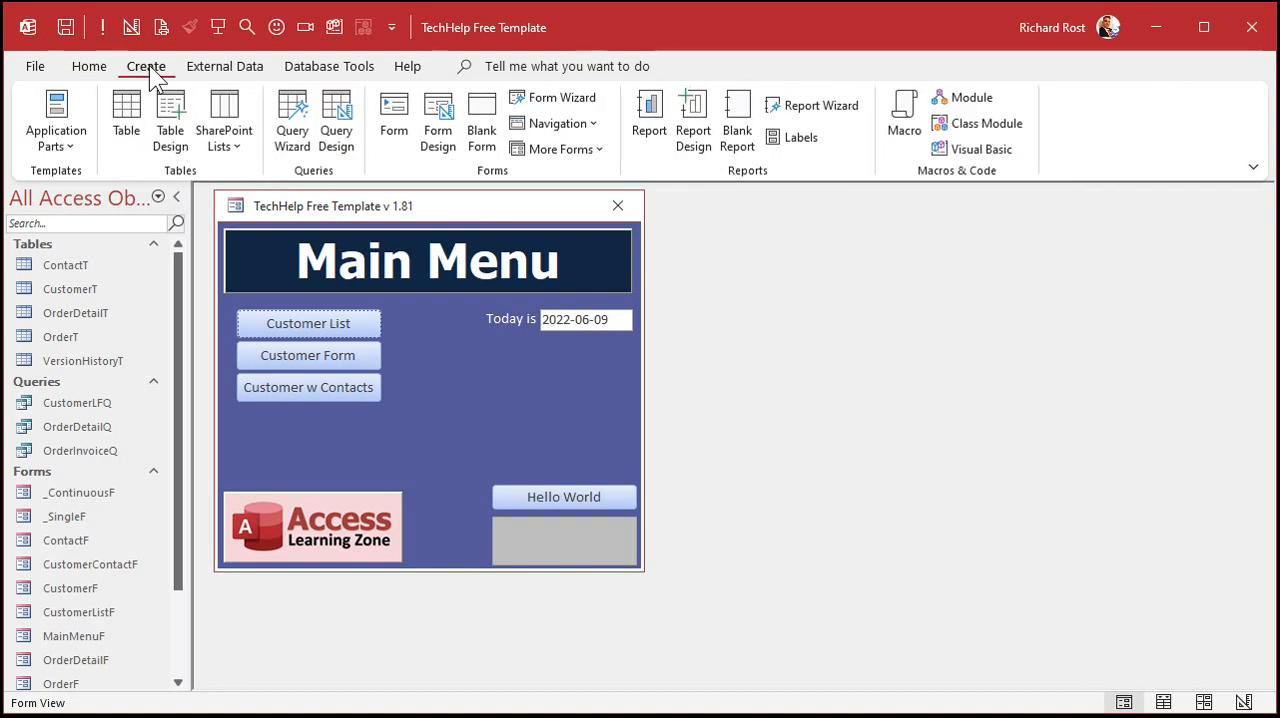
{"action": "left_click", "coordinate": [336, 125]}
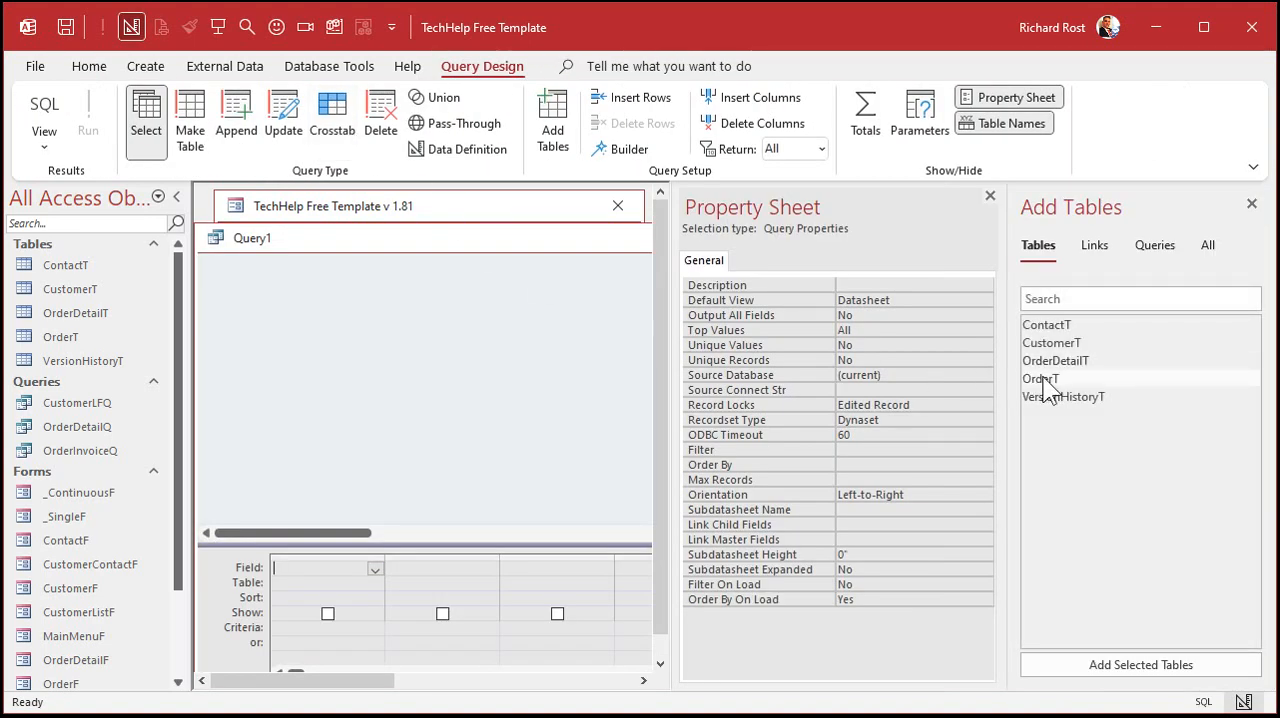
{"action": "double_click", "coordinate": [1080, 342]}
{"action": "left_click", "coordinate": [1252, 200]}
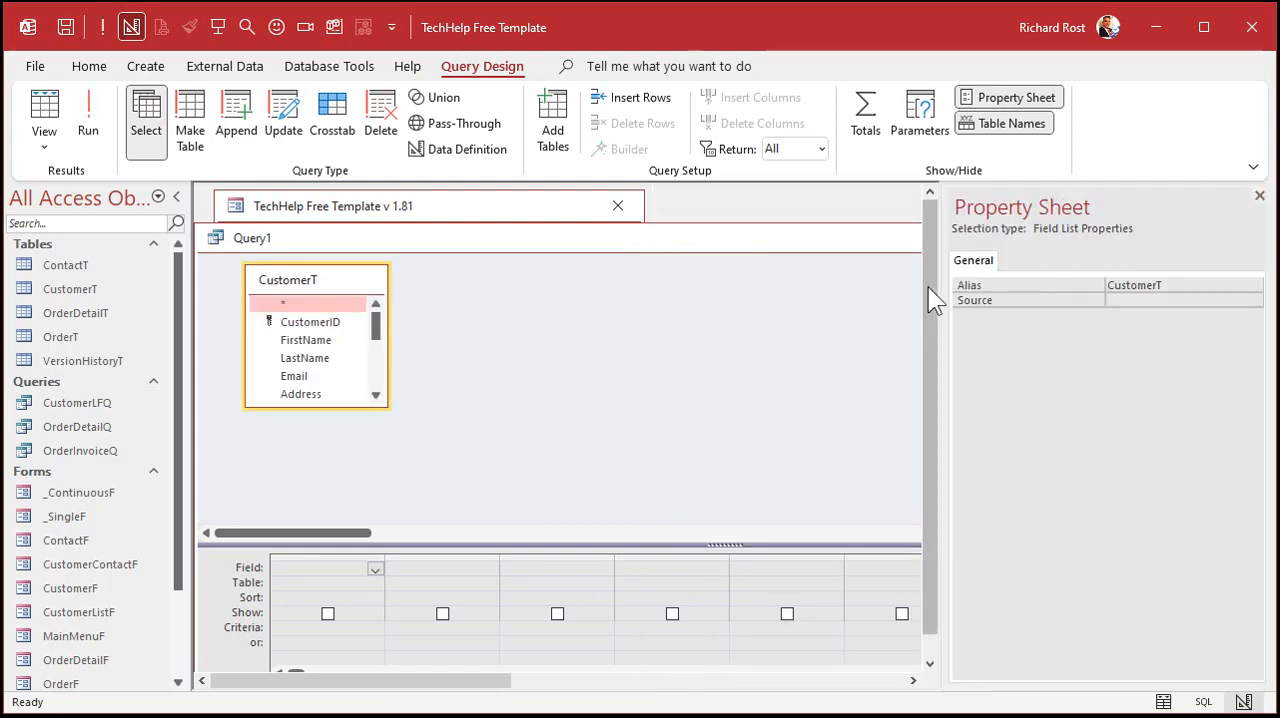
{"action": "left_click", "coordinate": [1259, 196]}
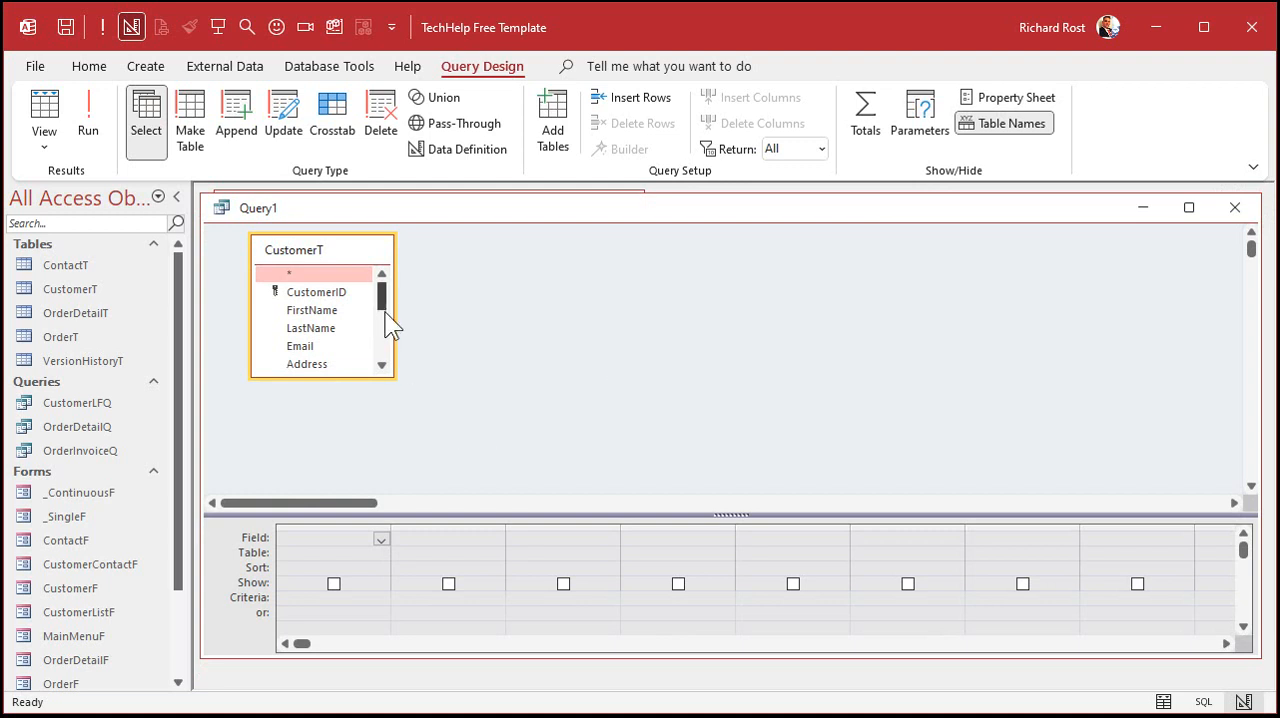
{"action": "left_click_drag", "start_coordinate": [383, 312], "coordinate": [384, 336]}
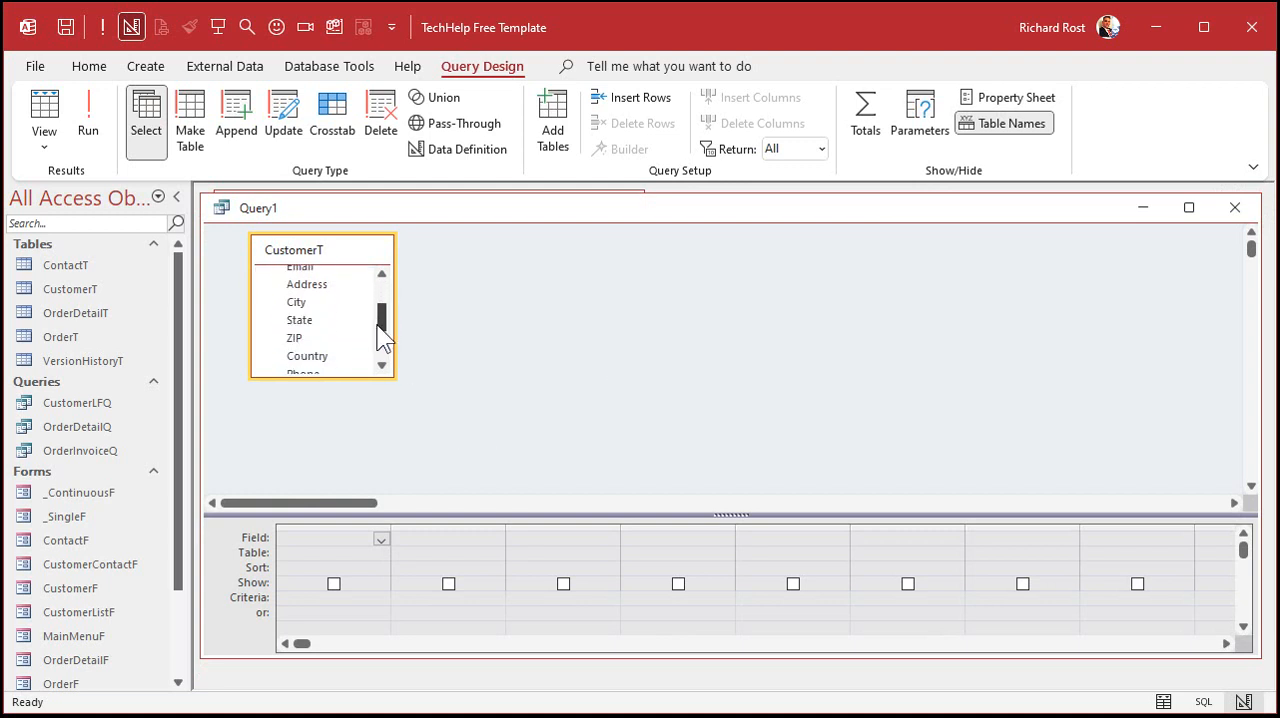
{"action": "double_click", "coordinate": [300, 324]}
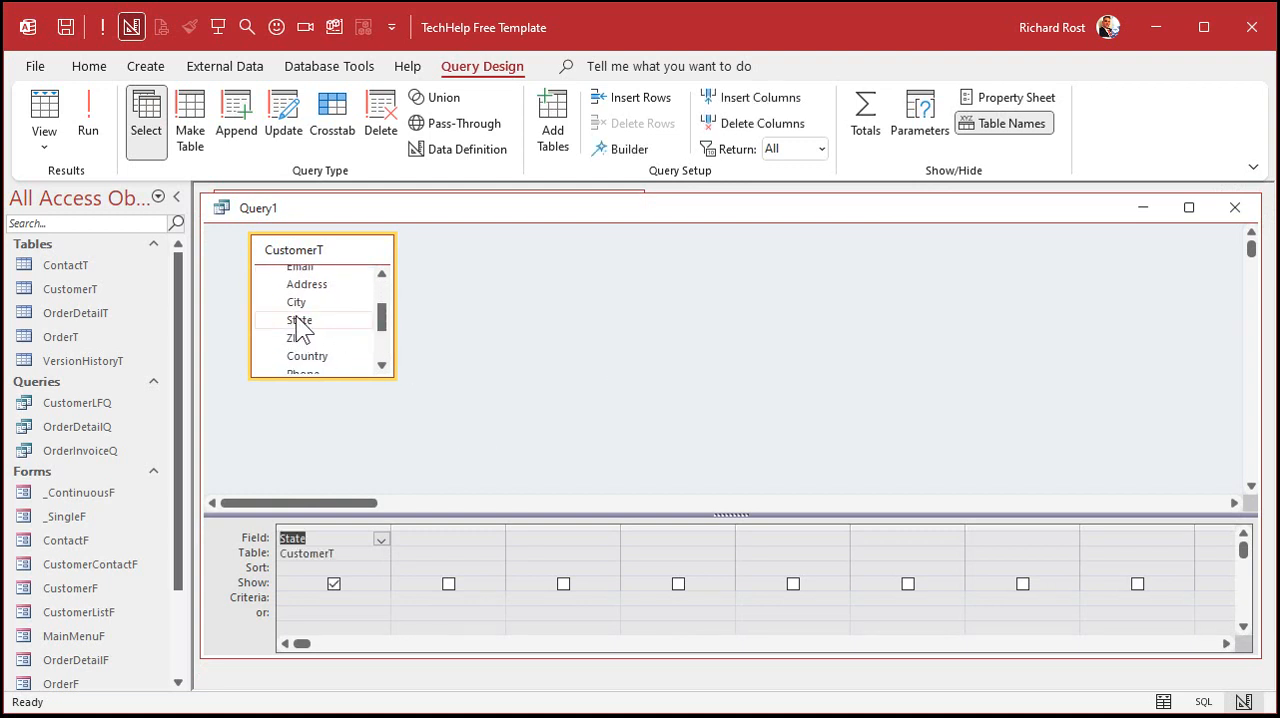
- Turn on totals to group the query by State, sort it ascending, and run it
{"action": "left_click", "coordinate": [862, 118]}
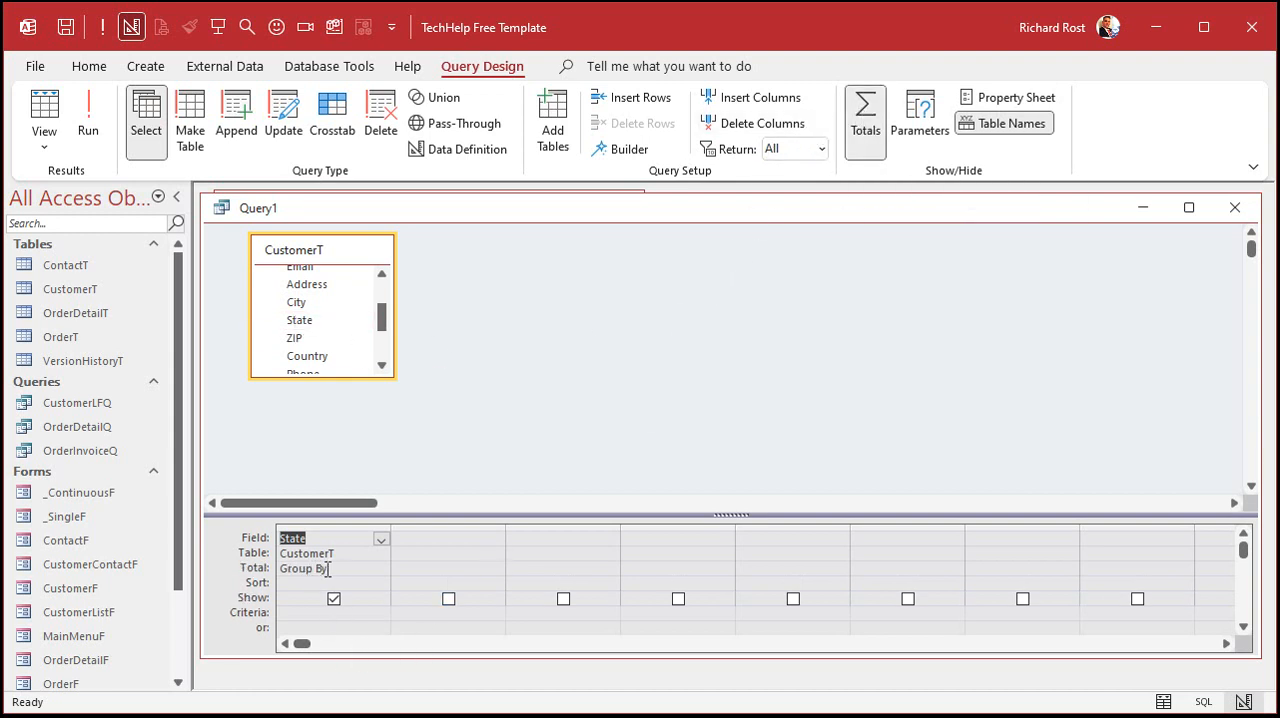
{"action": "left_click", "coordinate": [381, 584]}
{"action": "left_click", "coordinate": [380, 598]}
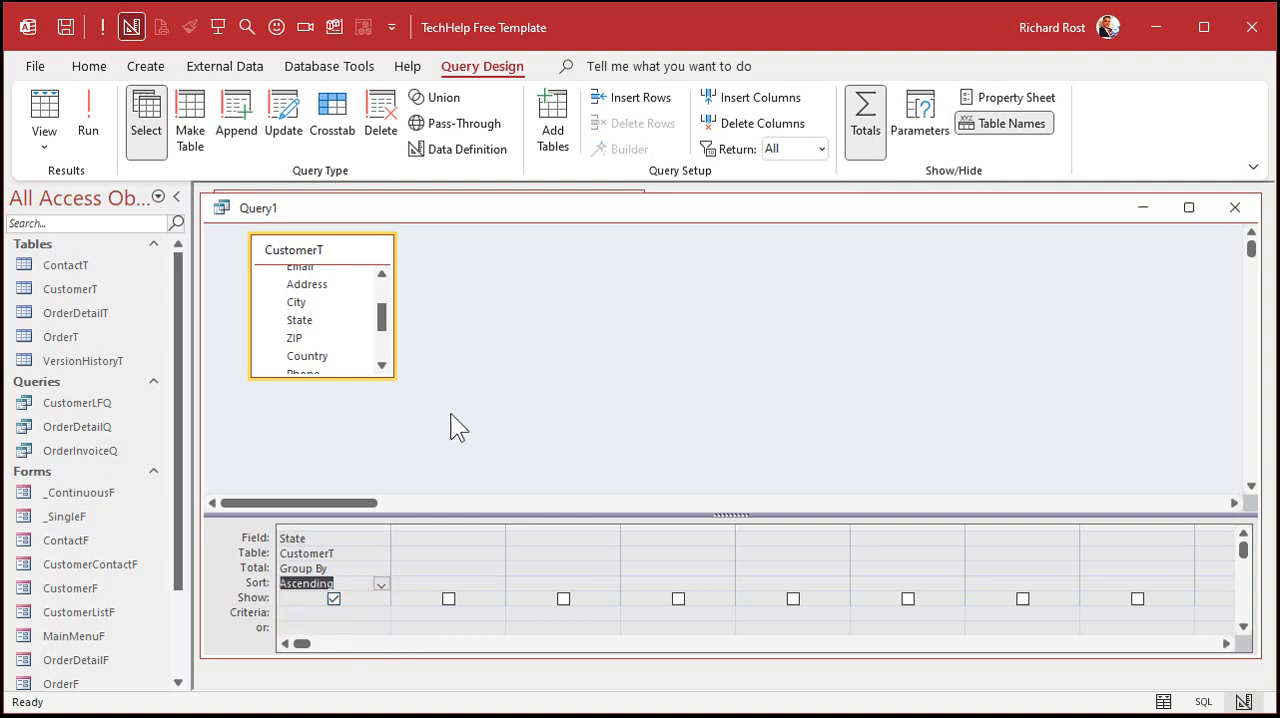
{"action": "left_click", "coordinate": [102, 141]}
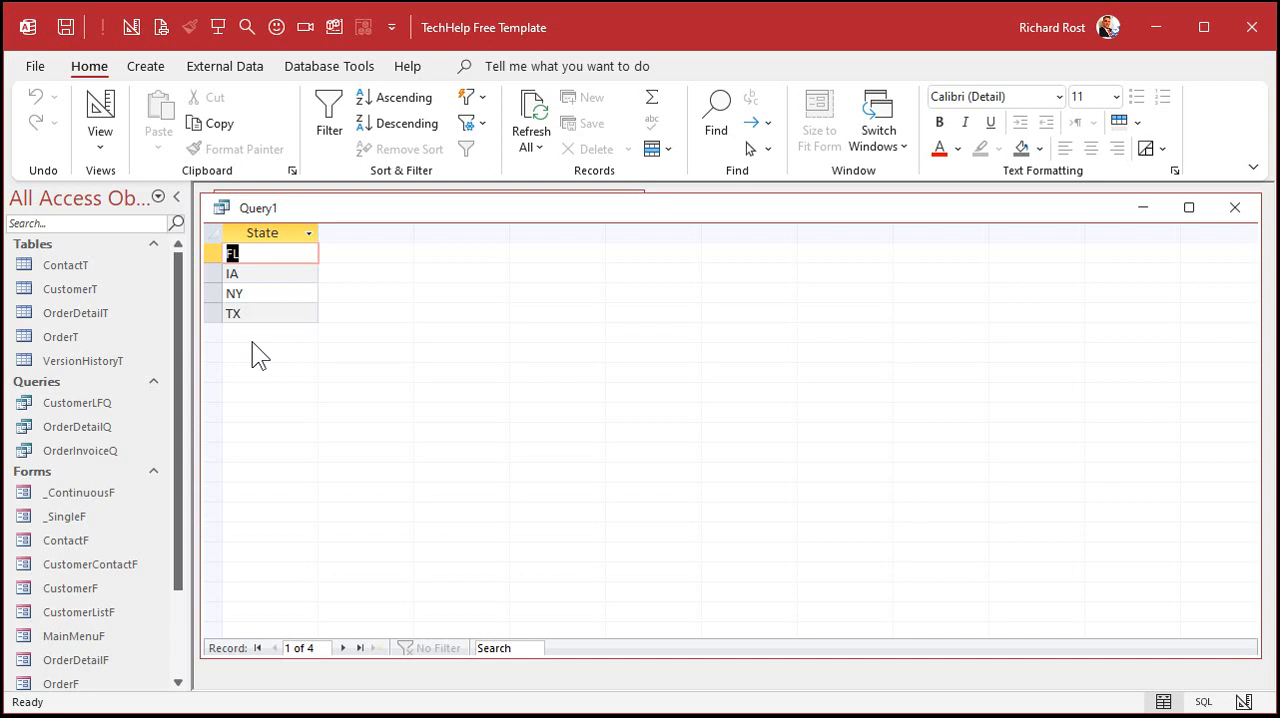
- Save the query as StateQ and close it
{"action": "key", "text": "ctrl+s"}
{"action": "type", "text": "StateQ"}
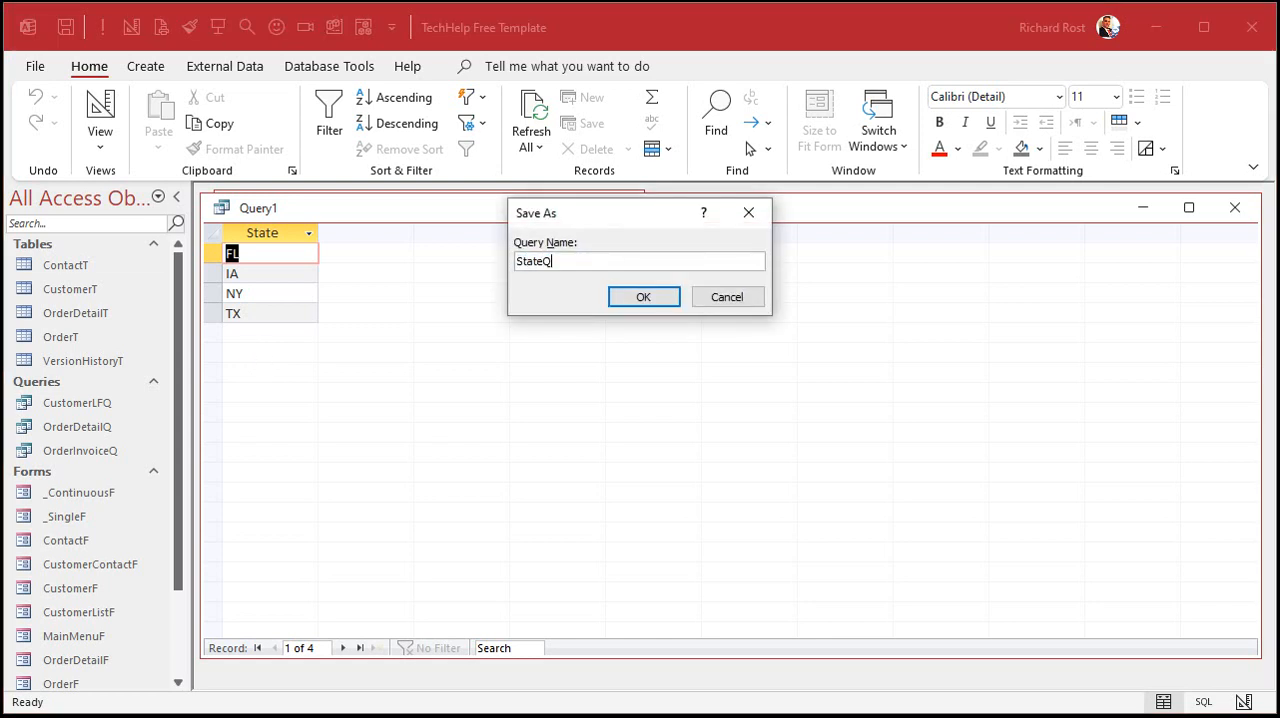
{"action": "key", "text": "Return"}
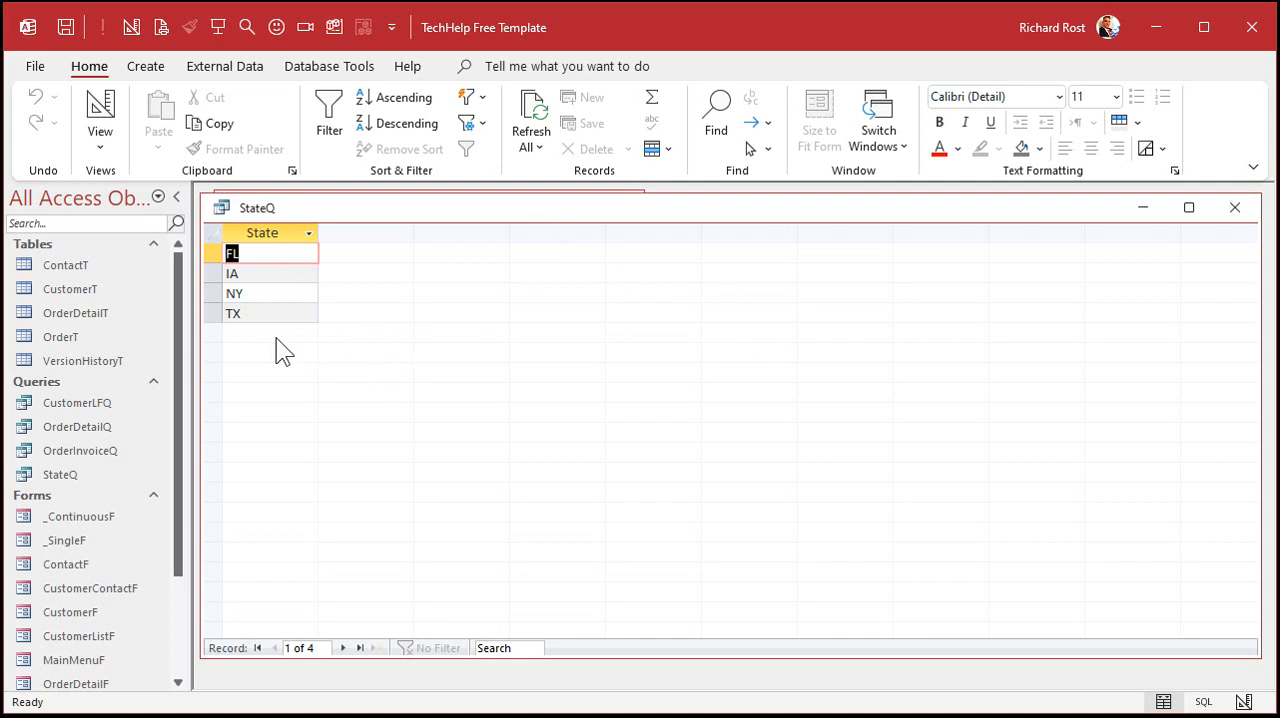
{"action": "left_click", "coordinate": [1235, 208]}
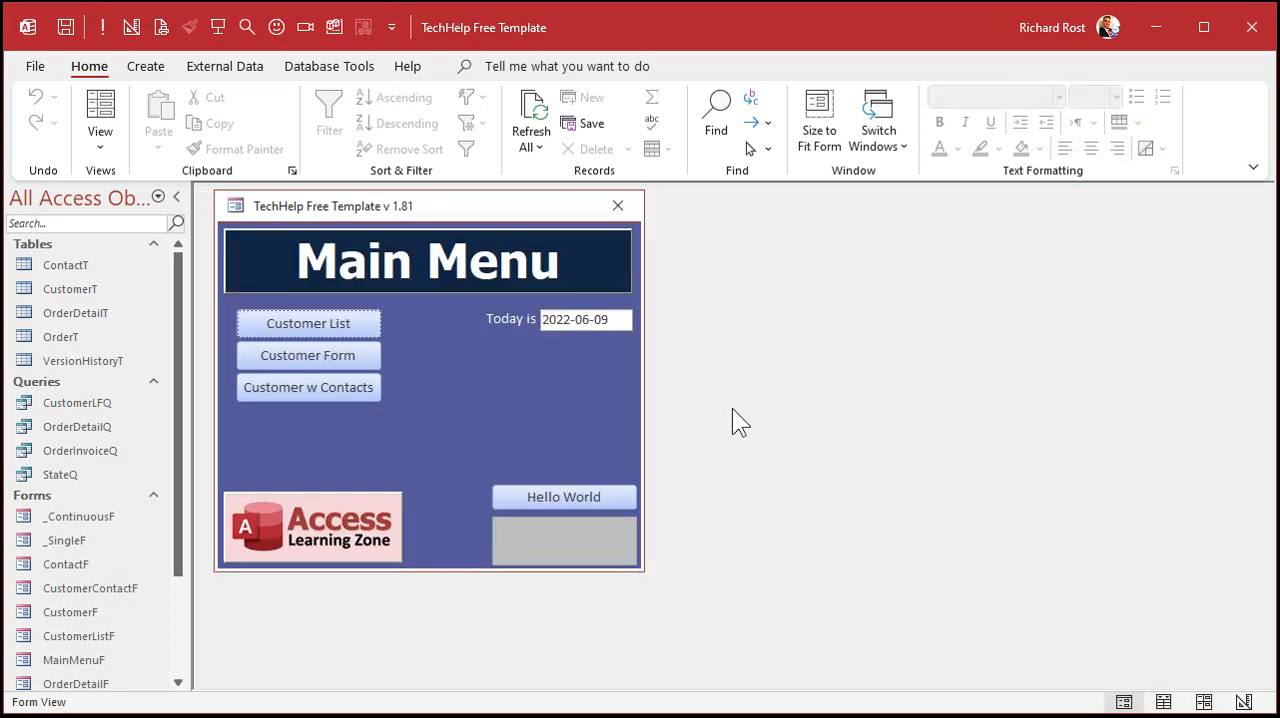
- Open the customer list in Design view and draw a combo box in the form header above the State column
{"action": "left_click", "coordinate": [320, 323]}
{"action": "right_click", "coordinate": [545, 242]}
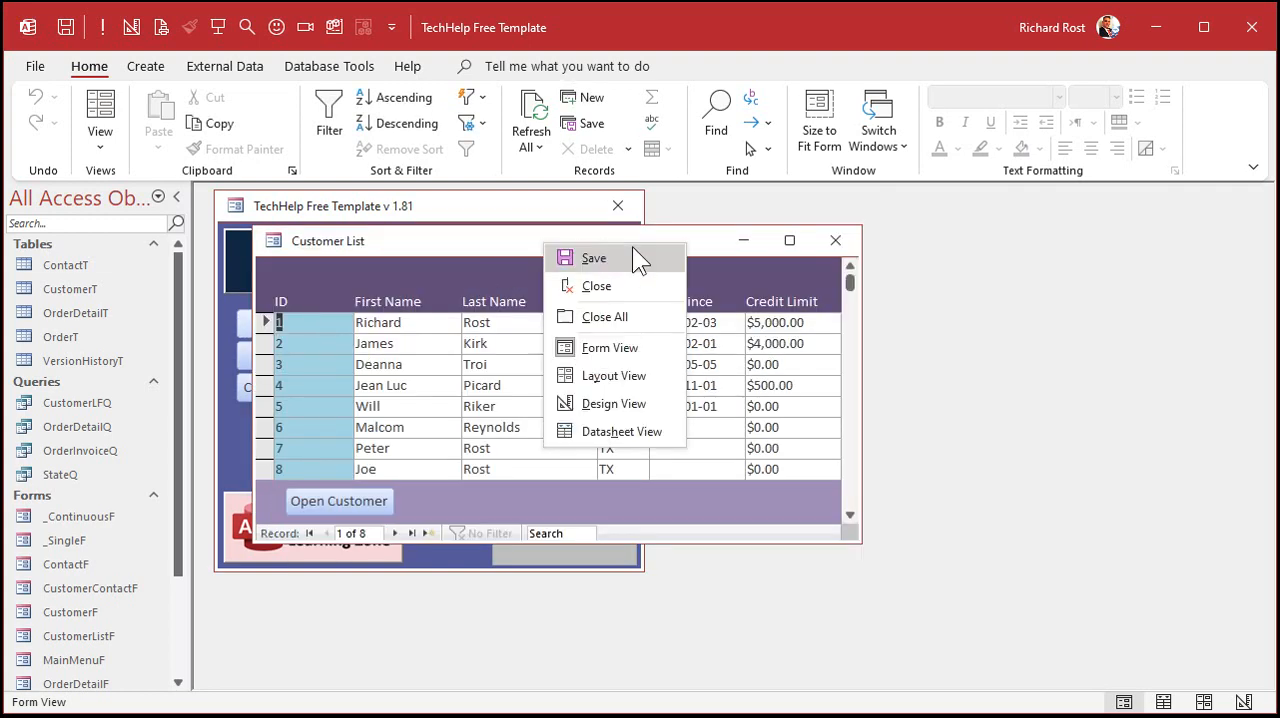
{"action": "left_click", "coordinate": [615, 400]}
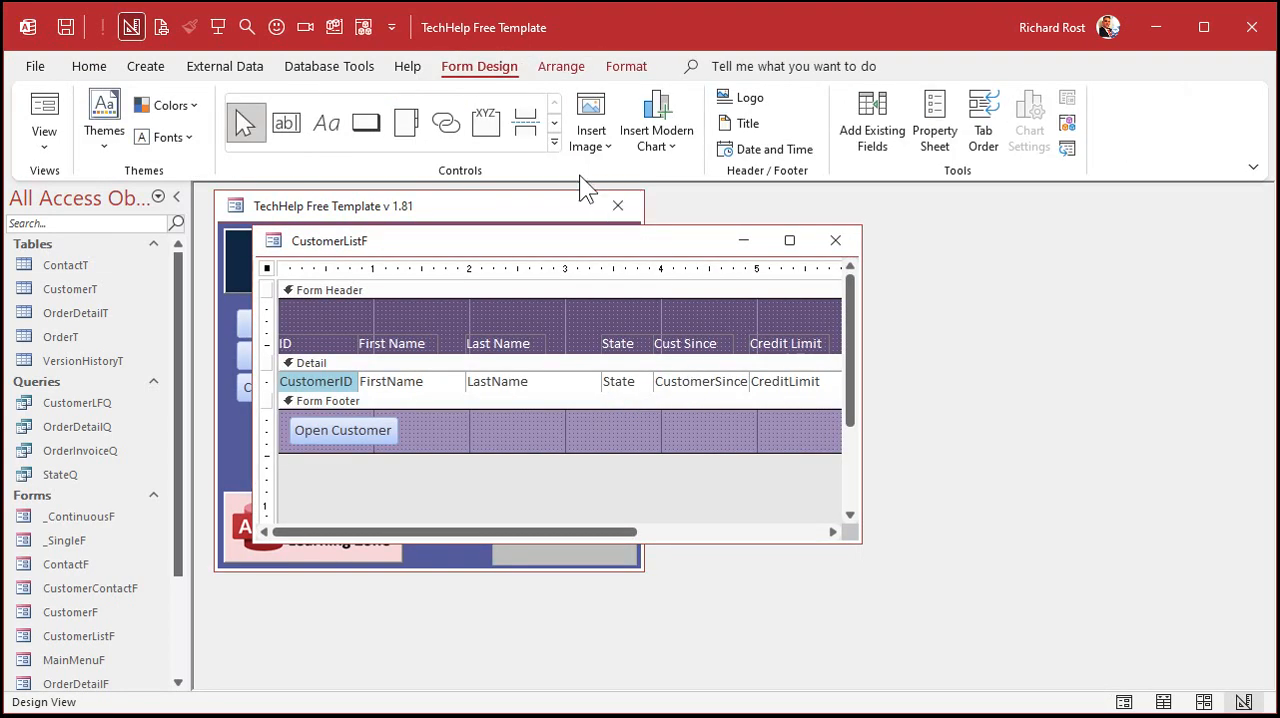
{"action": "left_click", "coordinate": [554, 143]}
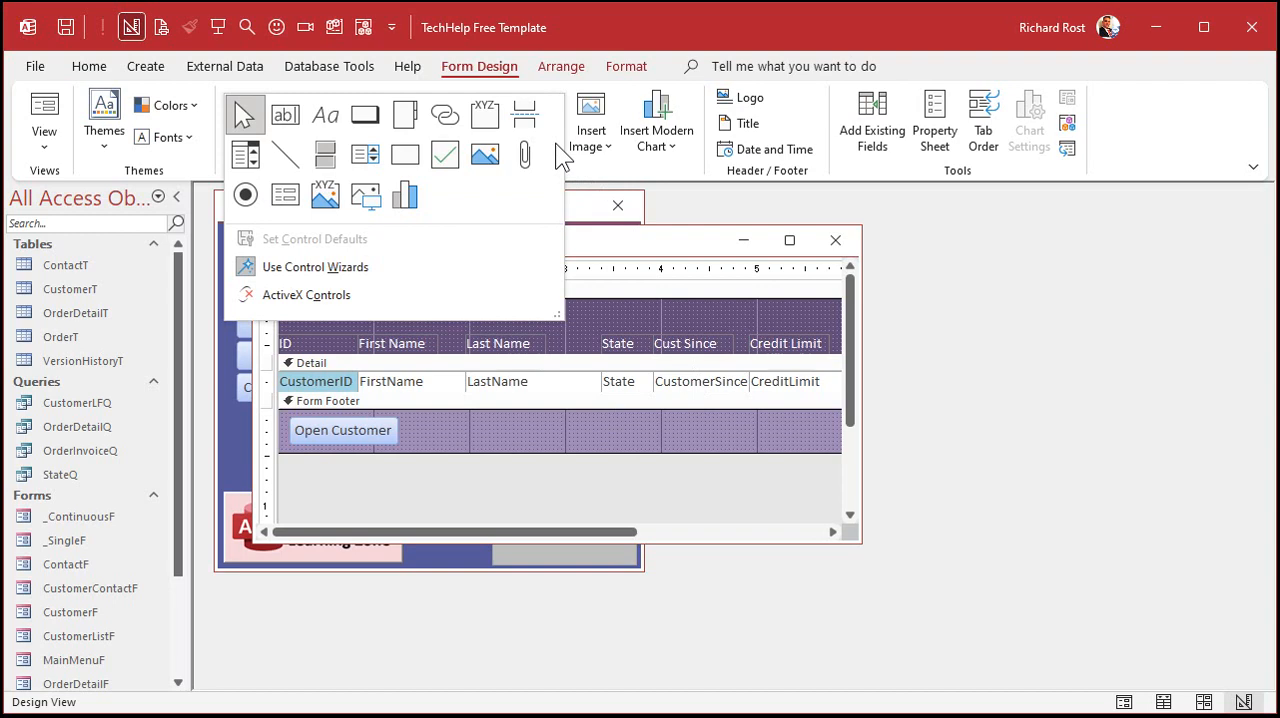
{"action": "left_click", "coordinate": [248, 158]}
{"action": "left_click_drag", "start_coordinate": [586, 301], "coordinate": [688, 330]}
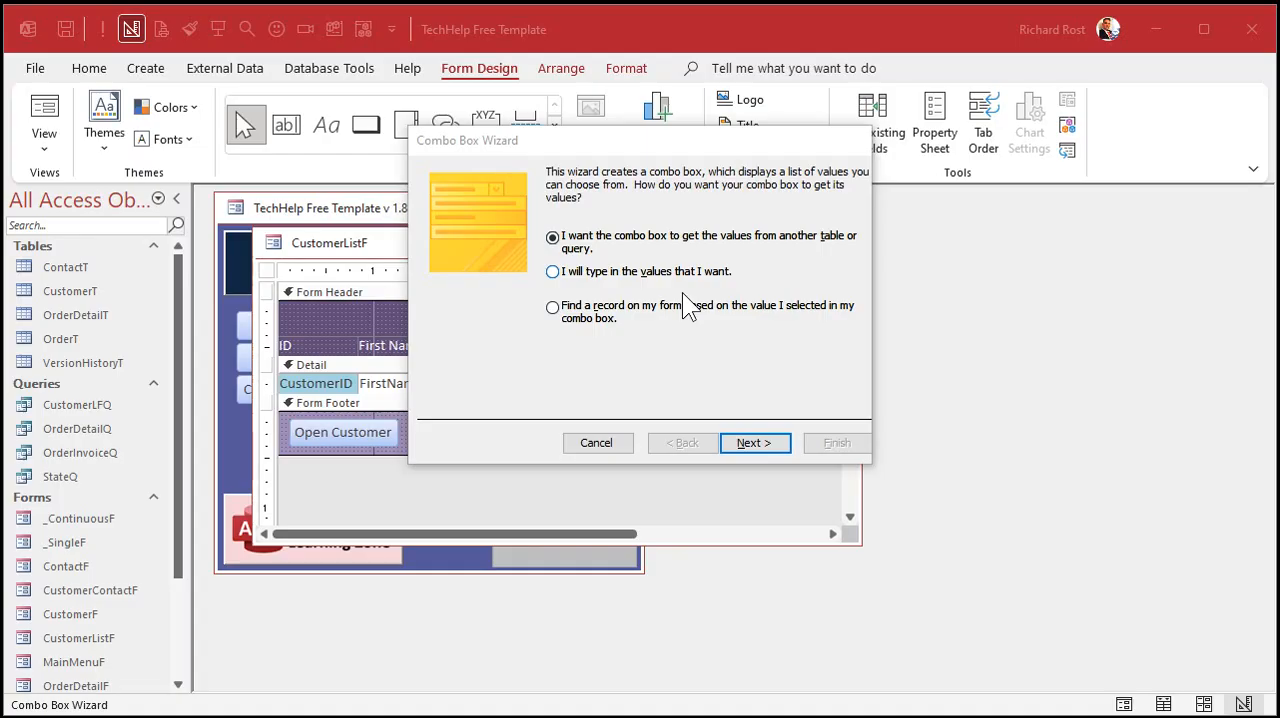
- Have the combo box get its values from the StateQ query, using the State field
{"action": "left_click", "coordinate": [758, 443]}
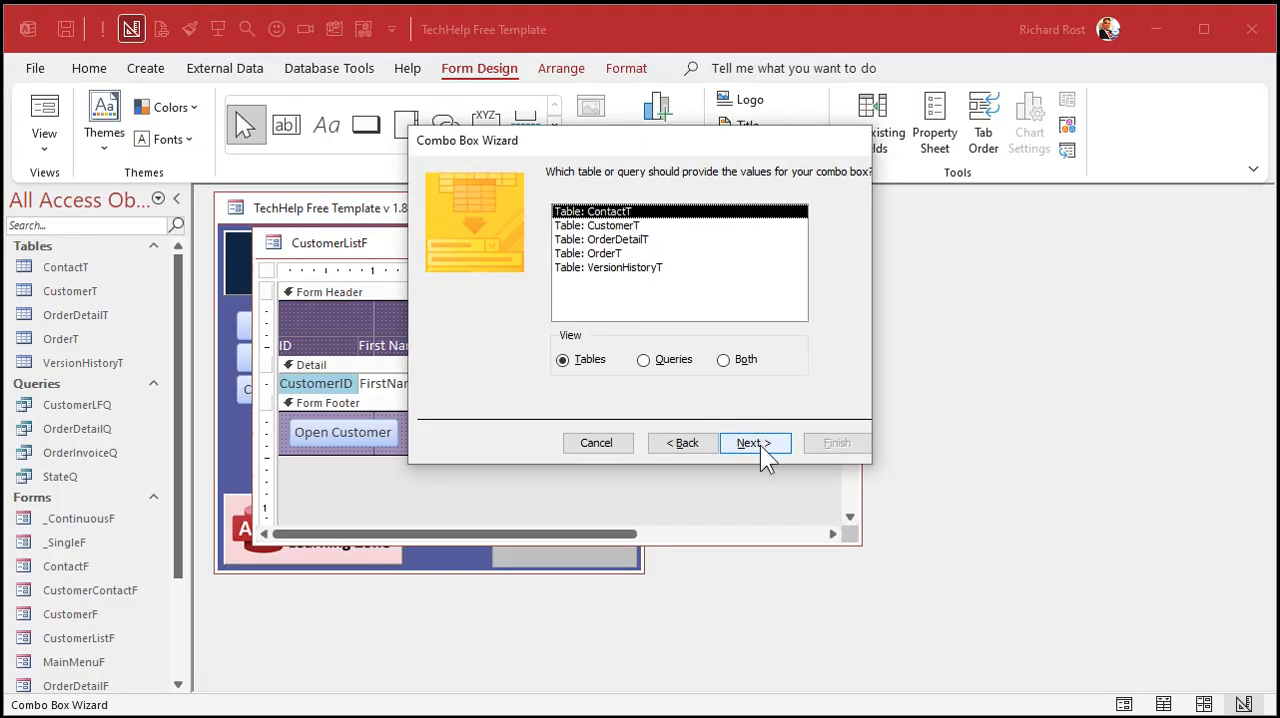
{"action": "left_click", "coordinate": [672, 360]}
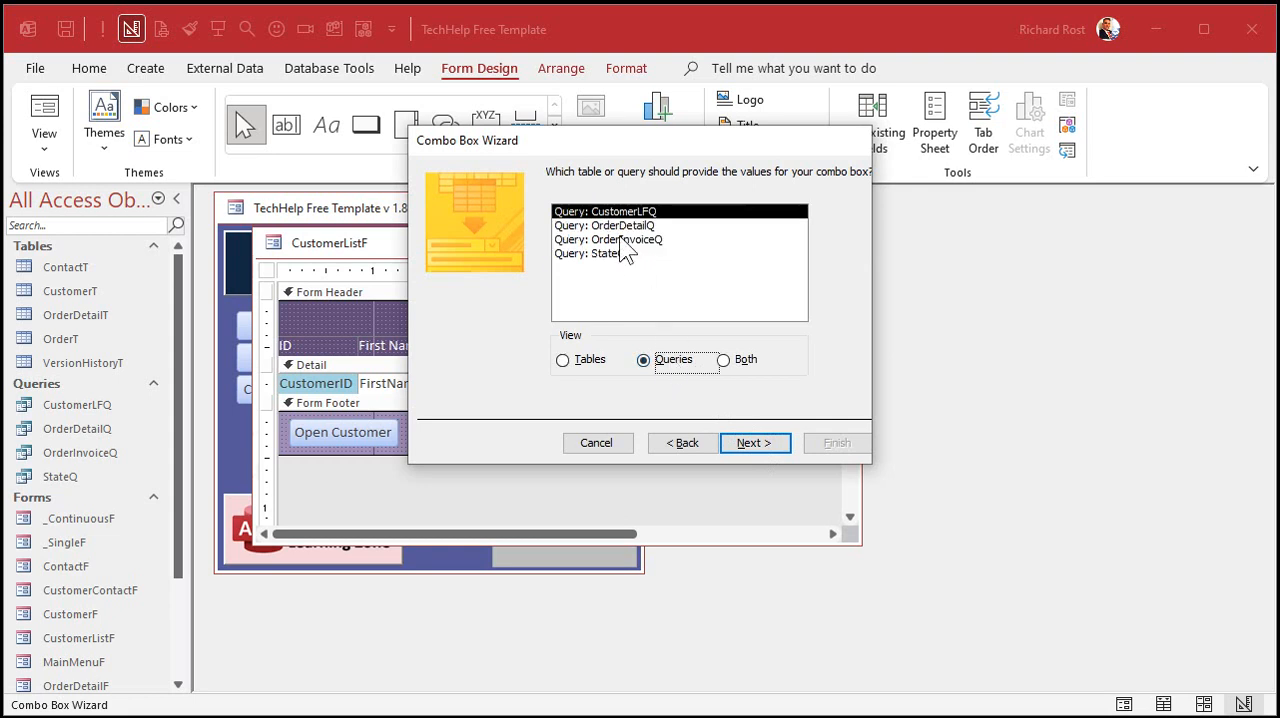
{"action": "left_click", "coordinate": [620, 254]}
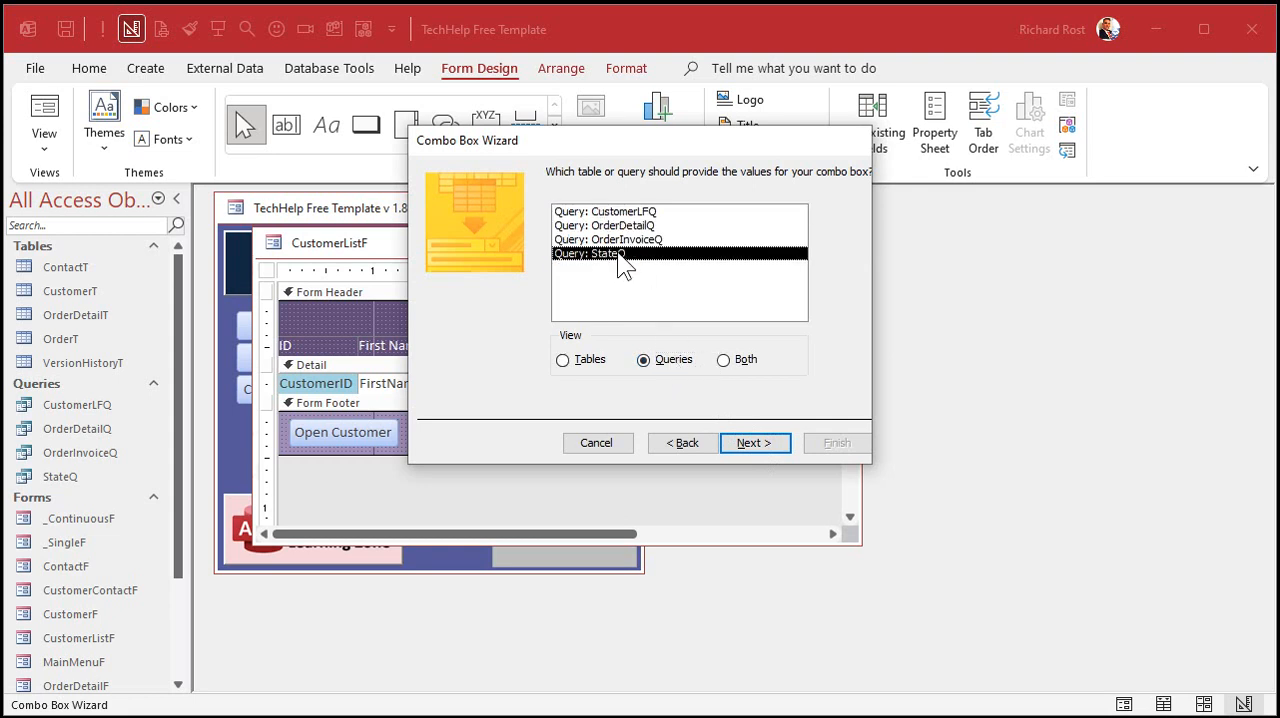
{"action": "left_click", "coordinate": [752, 442]}
{"action": "left_click", "coordinate": [615, 314]}
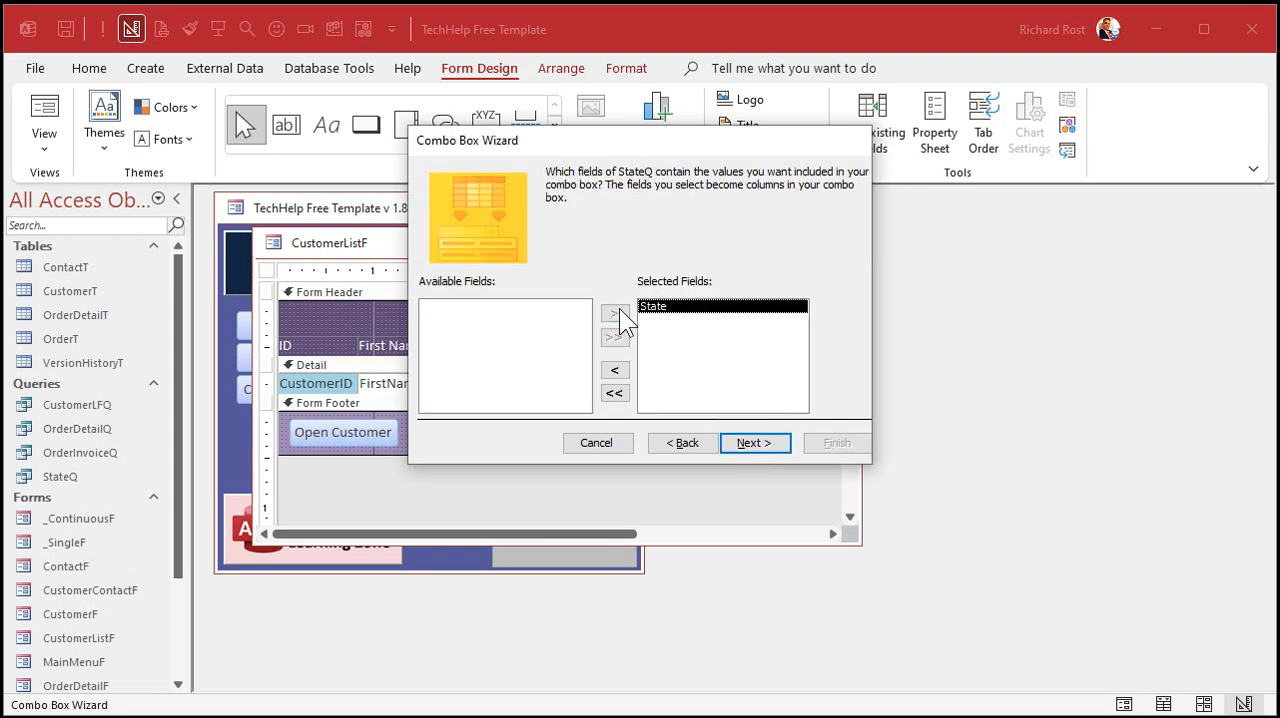
{"action": "left_click", "coordinate": [765, 447]}
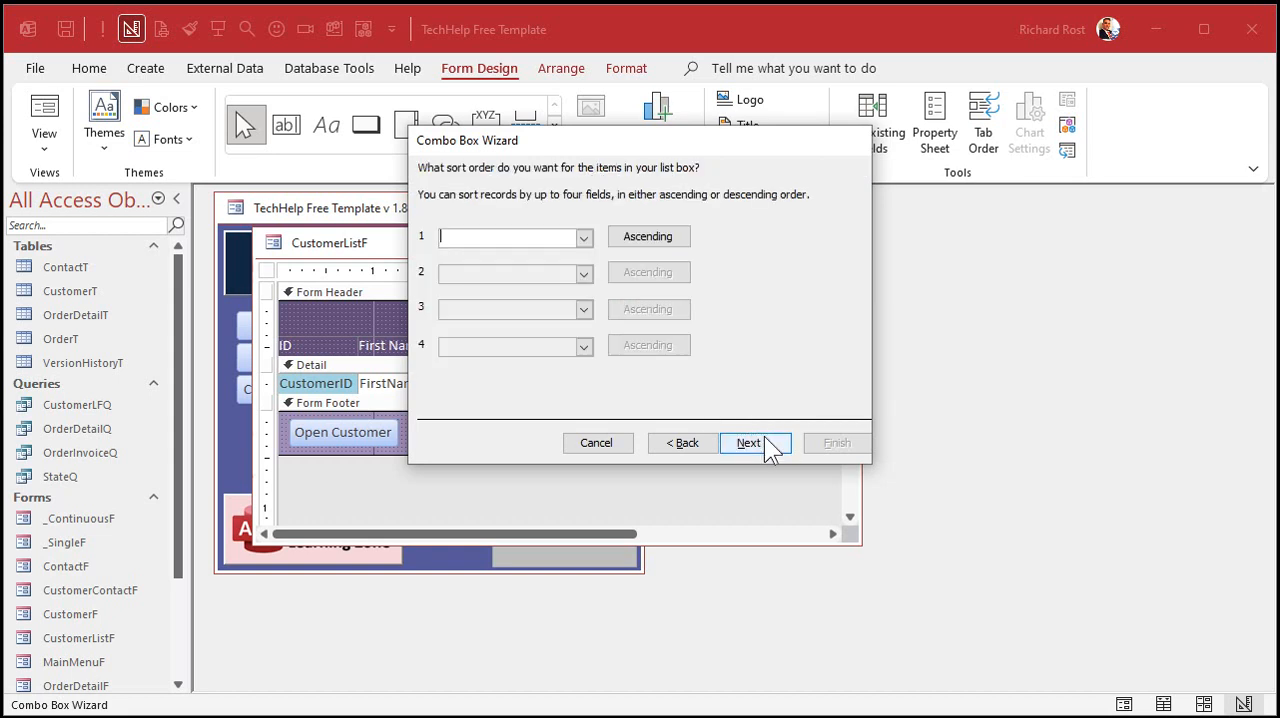
- Sort the combo box's items by State in ascending order
{"action": "left_click", "coordinate": [584, 238]}
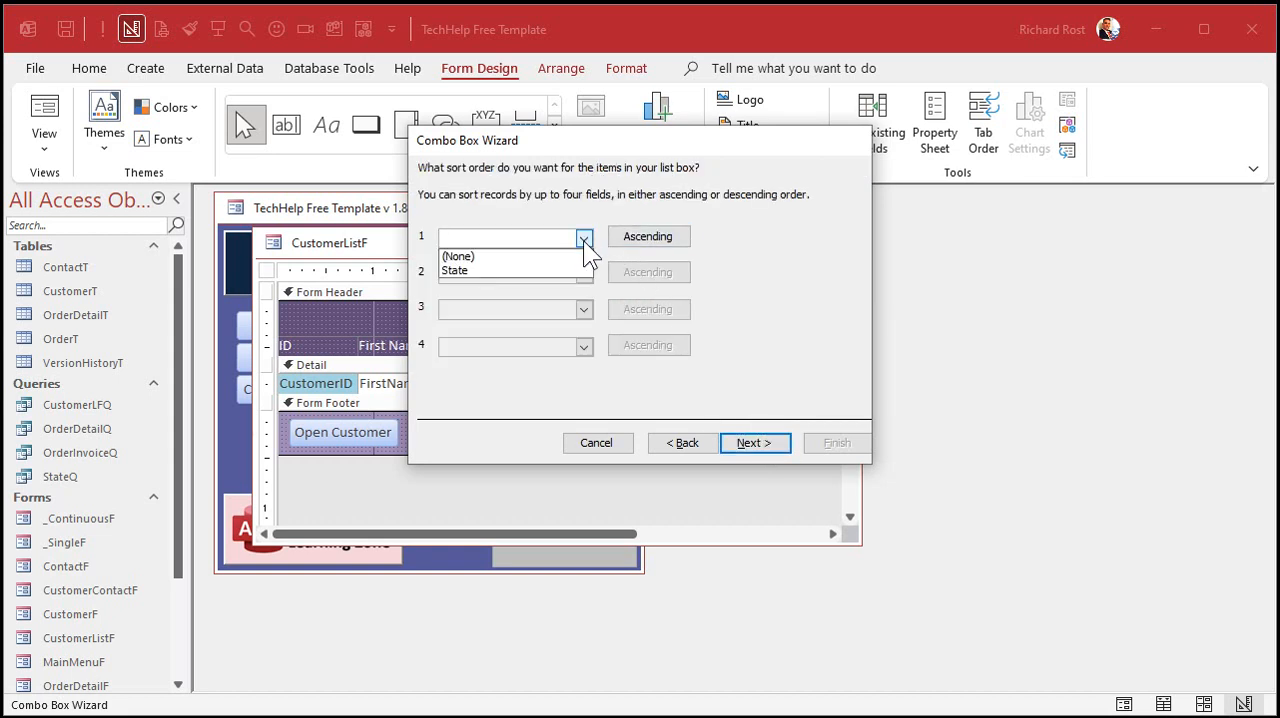
{"action": "left_click", "coordinate": [538, 266]}
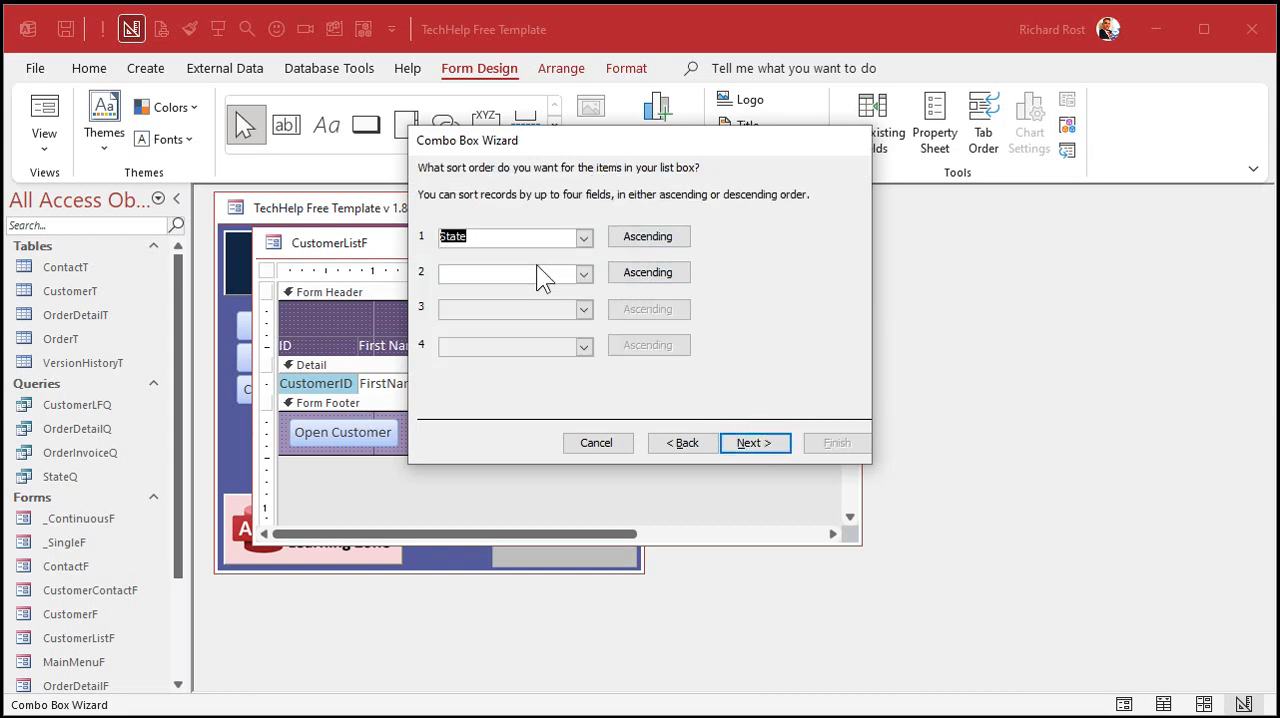
{"action": "left_click", "coordinate": [745, 445]}
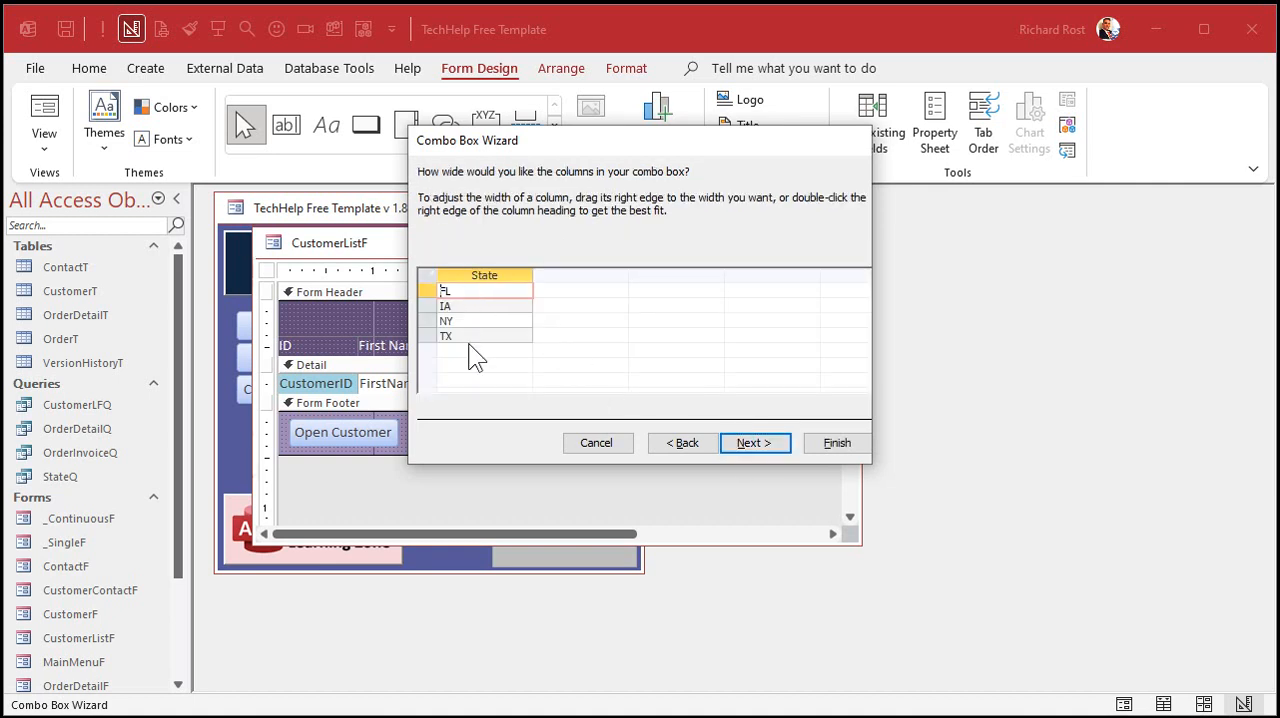
- Narrow the combo box's State column and finish the wizard with the selected value remembered for later use
{"action": "left_click_drag", "start_coordinate": [535, 273], "coordinate": [467, 274]}
{"action": "left_click", "coordinate": [777, 440]}
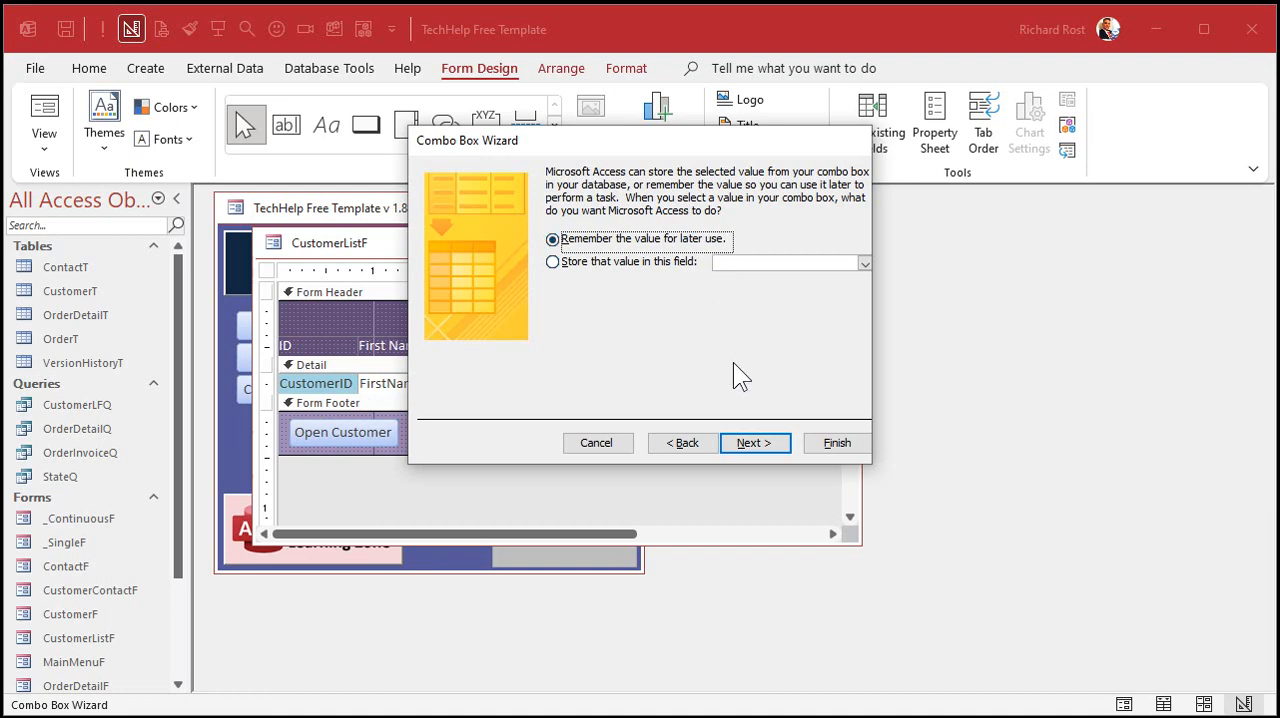
{"action": "left_click", "coordinate": [757, 441]}
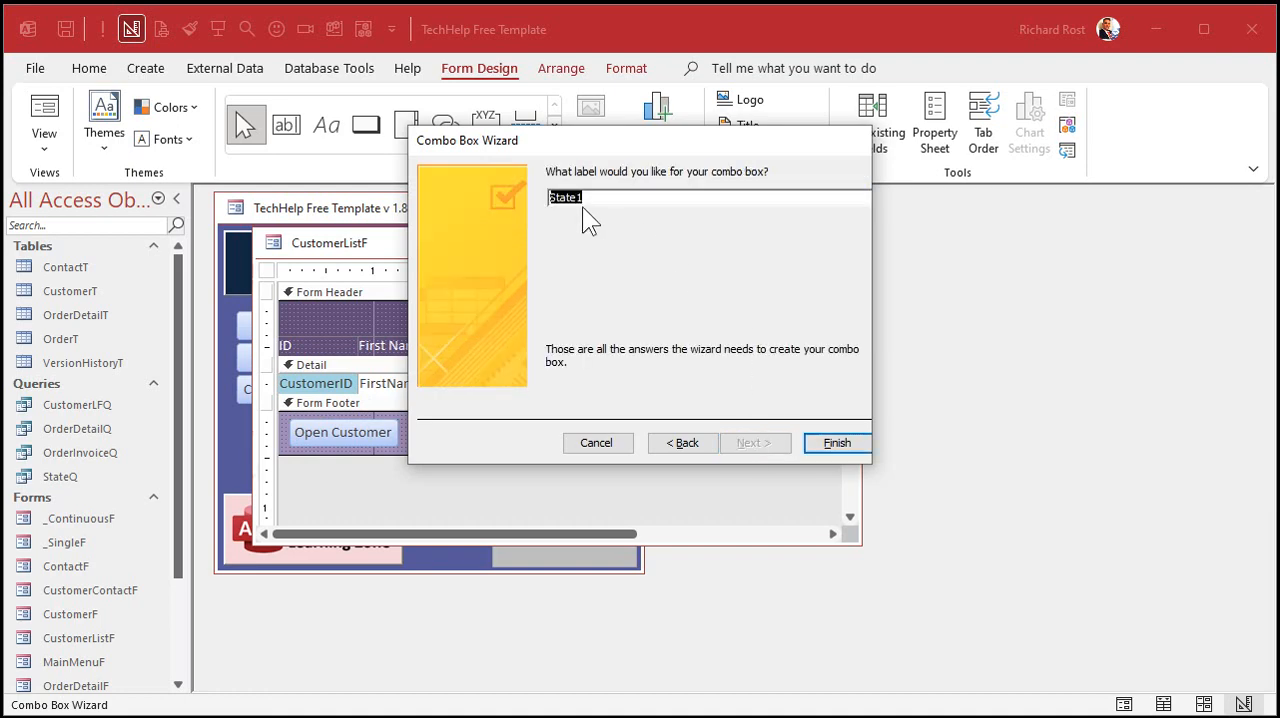
{"action": "left_click", "coordinate": [836, 442]}
- Delete the new combo box's label, move and narrow the box above the State heading, and close the form with its design saved
{"action": "left_click", "coordinate": [497, 320]}
{"action": "key", "text": "Delete"}
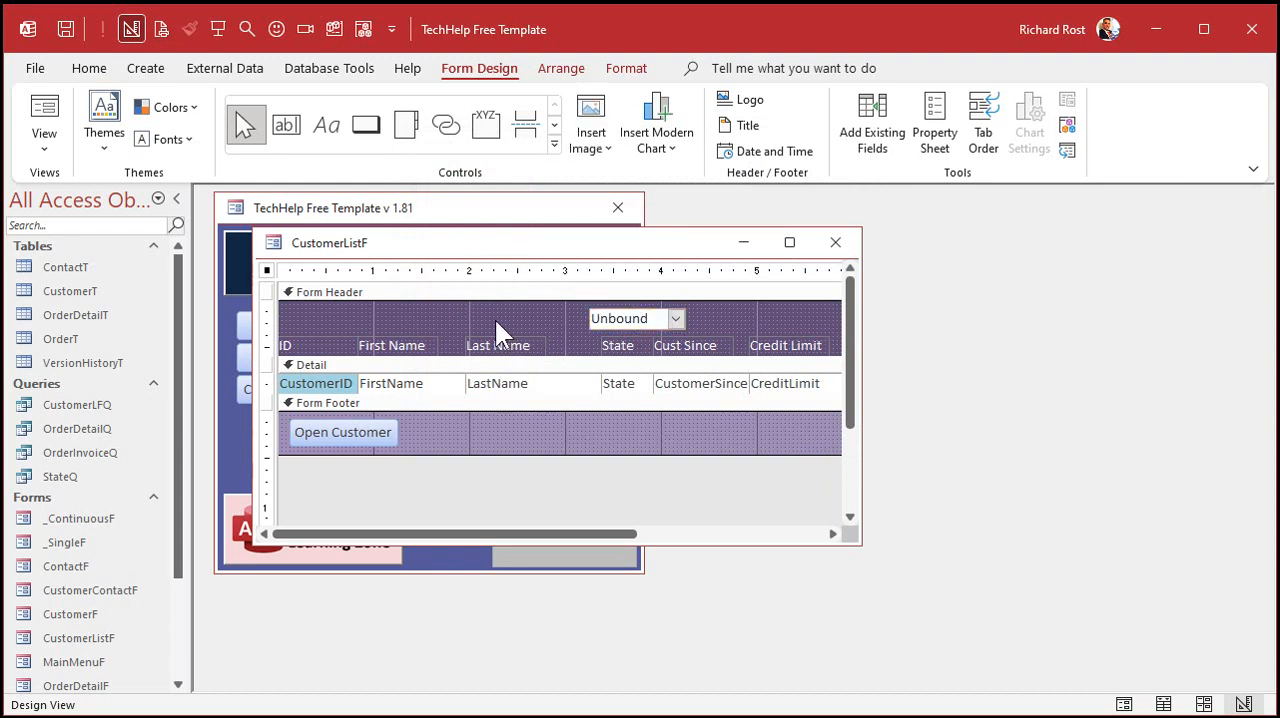
{"action": "left_click_drag", "start_coordinate": [626, 318], "coordinate": [637, 316]}
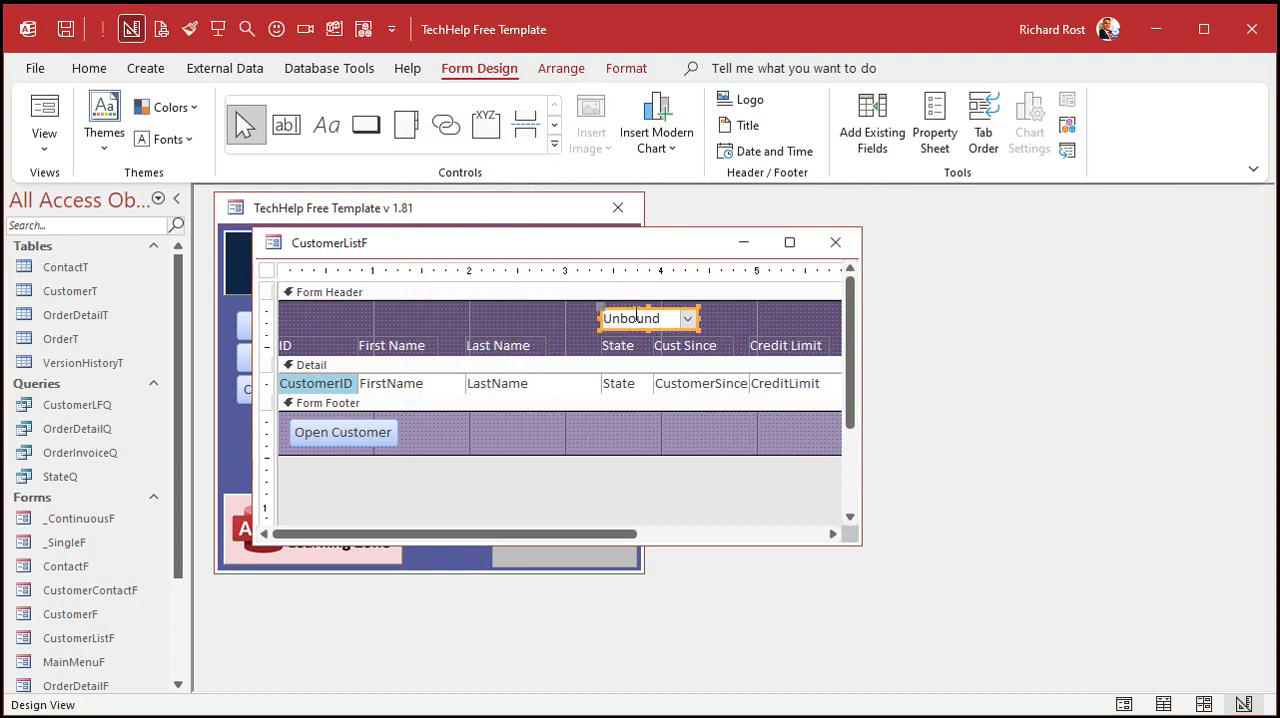
{"action": "left_click", "coordinate": [678, 318]}
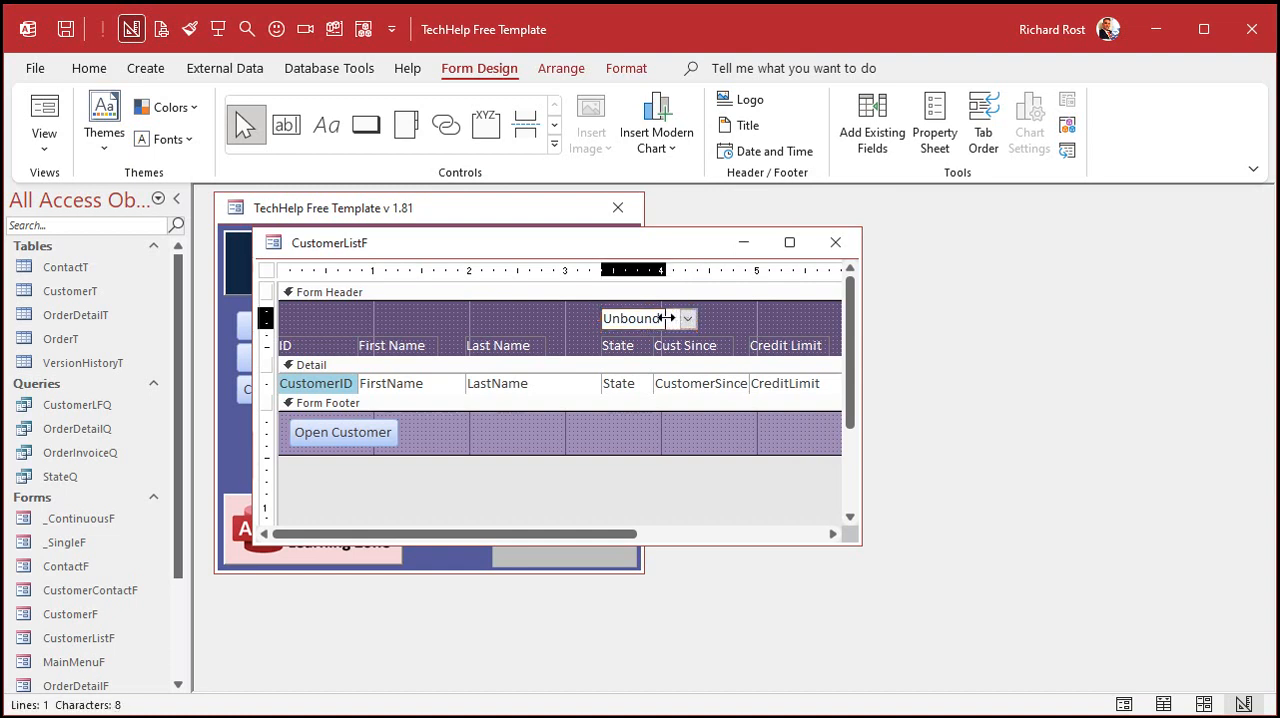
{"action": "key", "text": "Escape"}
{"action": "left_click", "coordinate": [624, 68]}
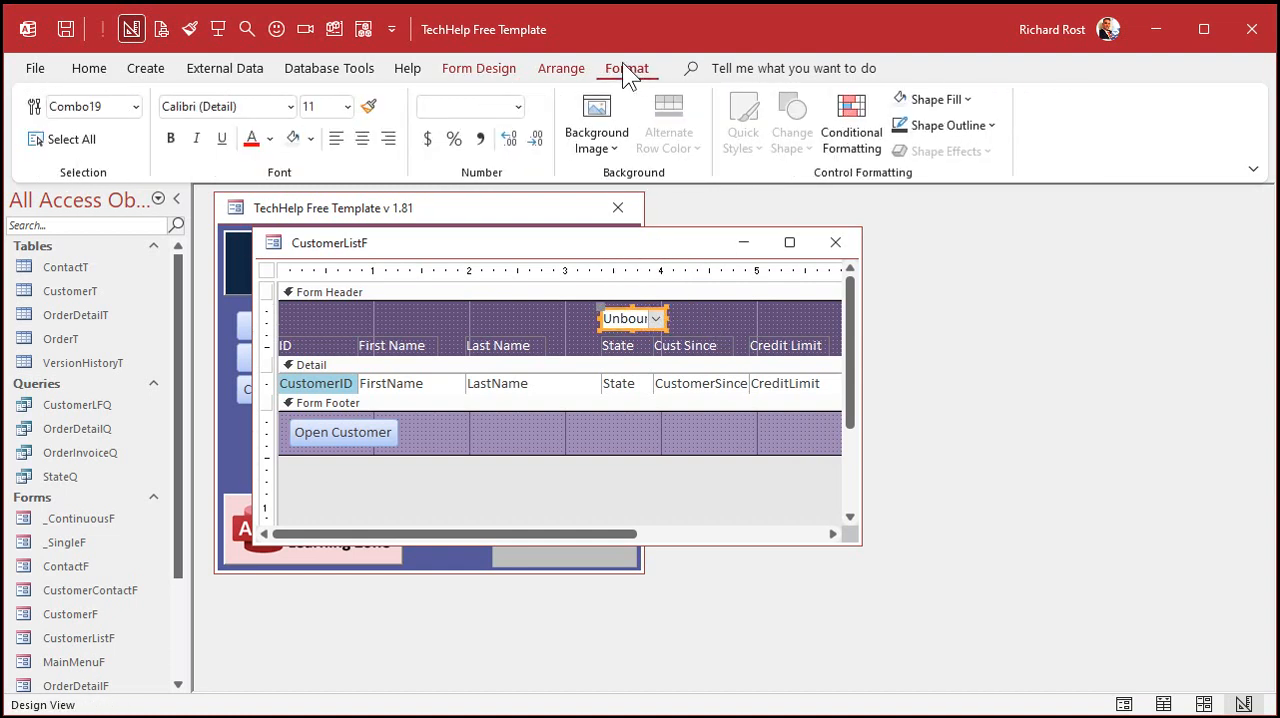
{"action": "left_click", "coordinate": [740, 314]}
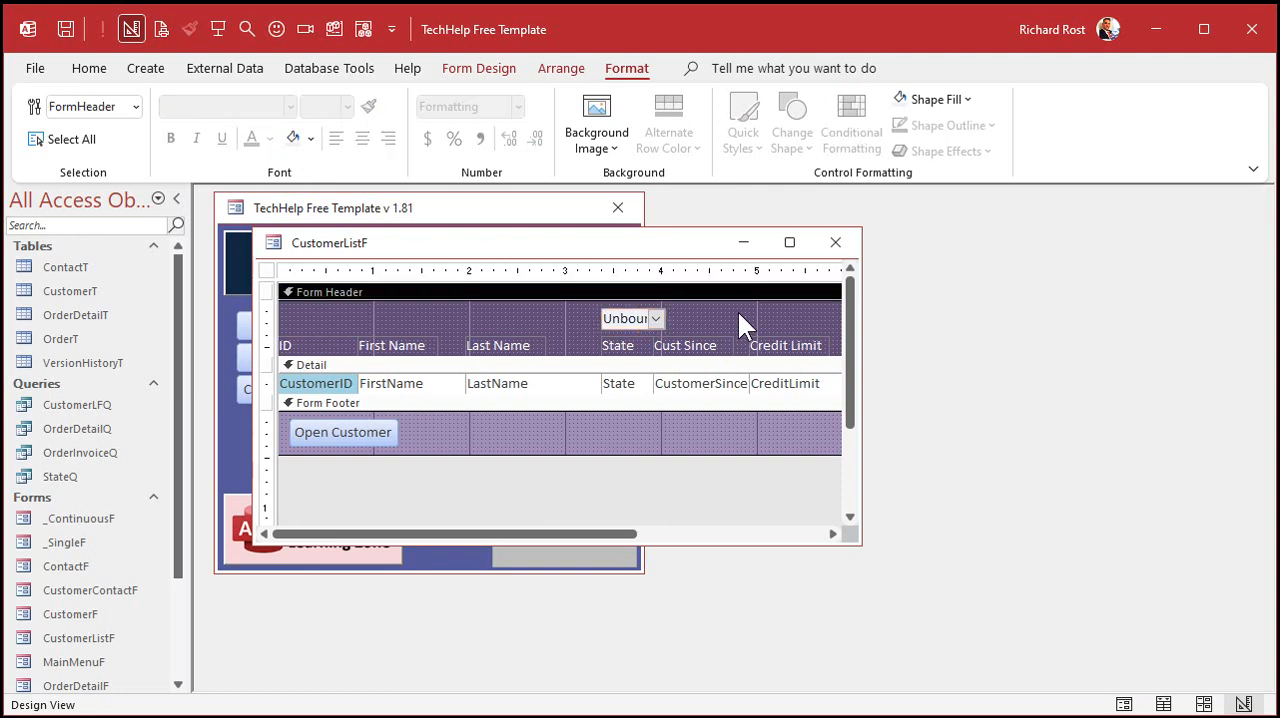
{"action": "left_click", "coordinate": [835, 242]}
- Open the customer list form and try out the state choices in the header combo box
{"action": "left_click", "coordinate": [335, 330]}
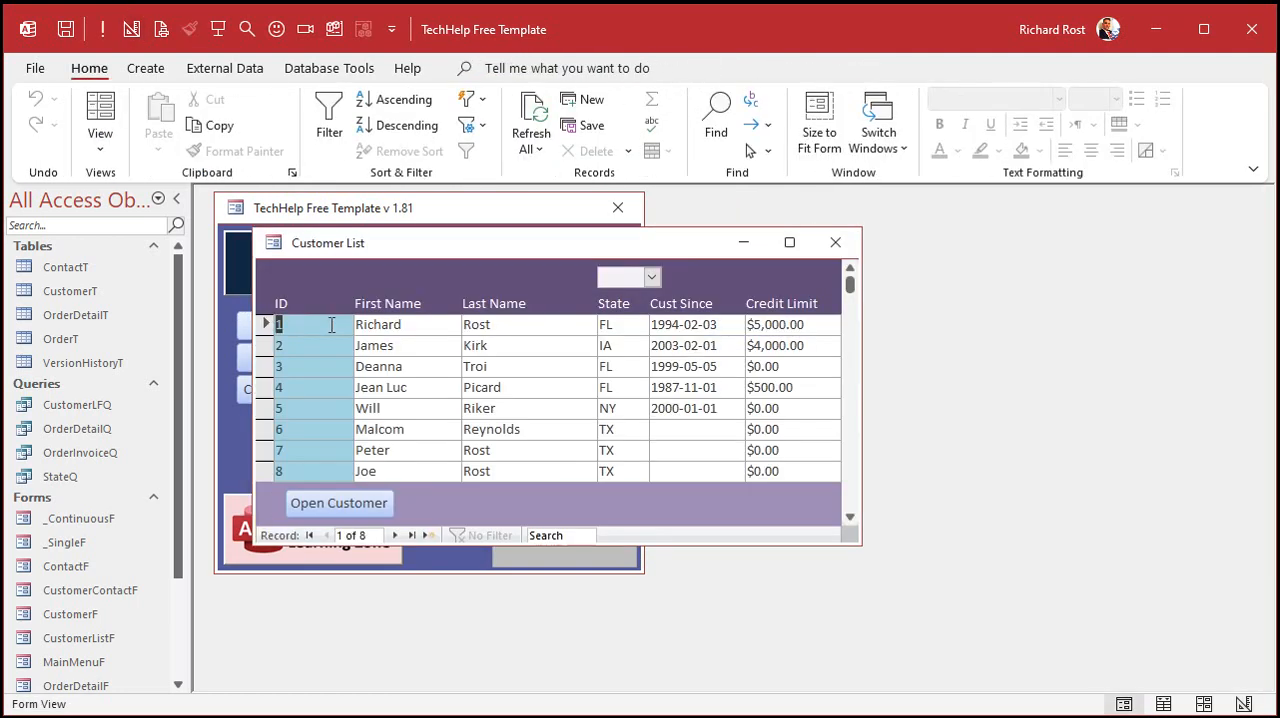
{"action": "left_click", "coordinate": [651, 277]}
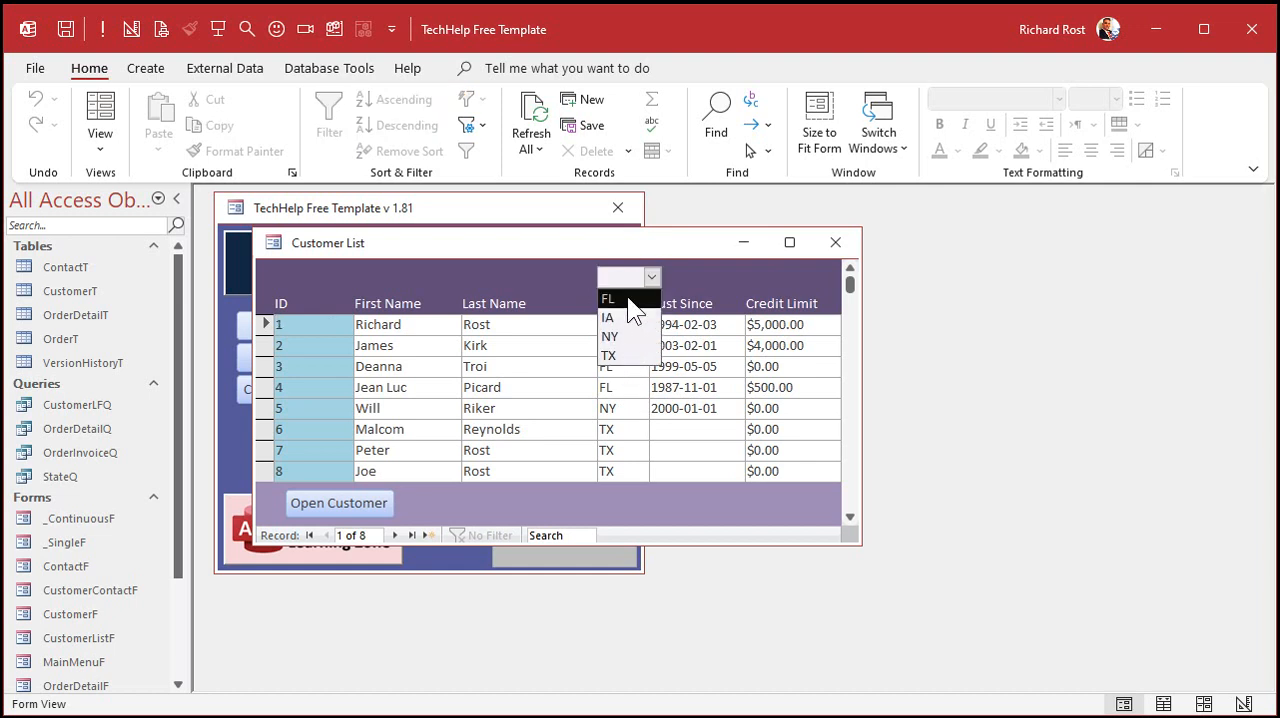
{"action": "left_click", "coordinate": [624, 337]}
{"action": "left_click", "coordinate": [651, 277]}
{"action": "left_click", "coordinate": [635, 298]}
{"action": "left_click", "coordinate": [652, 277]}
{"action": "left_click", "coordinate": [631, 319]}
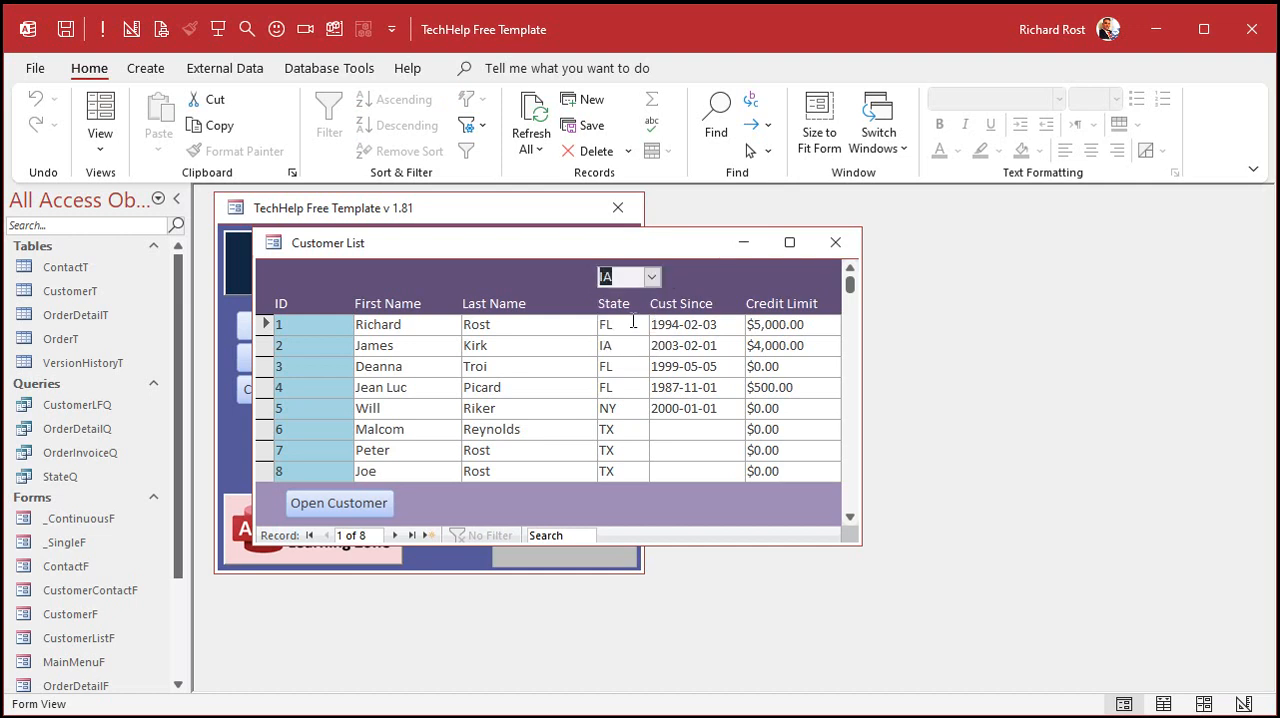
{"action": "left_click", "coordinate": [651, 278]}
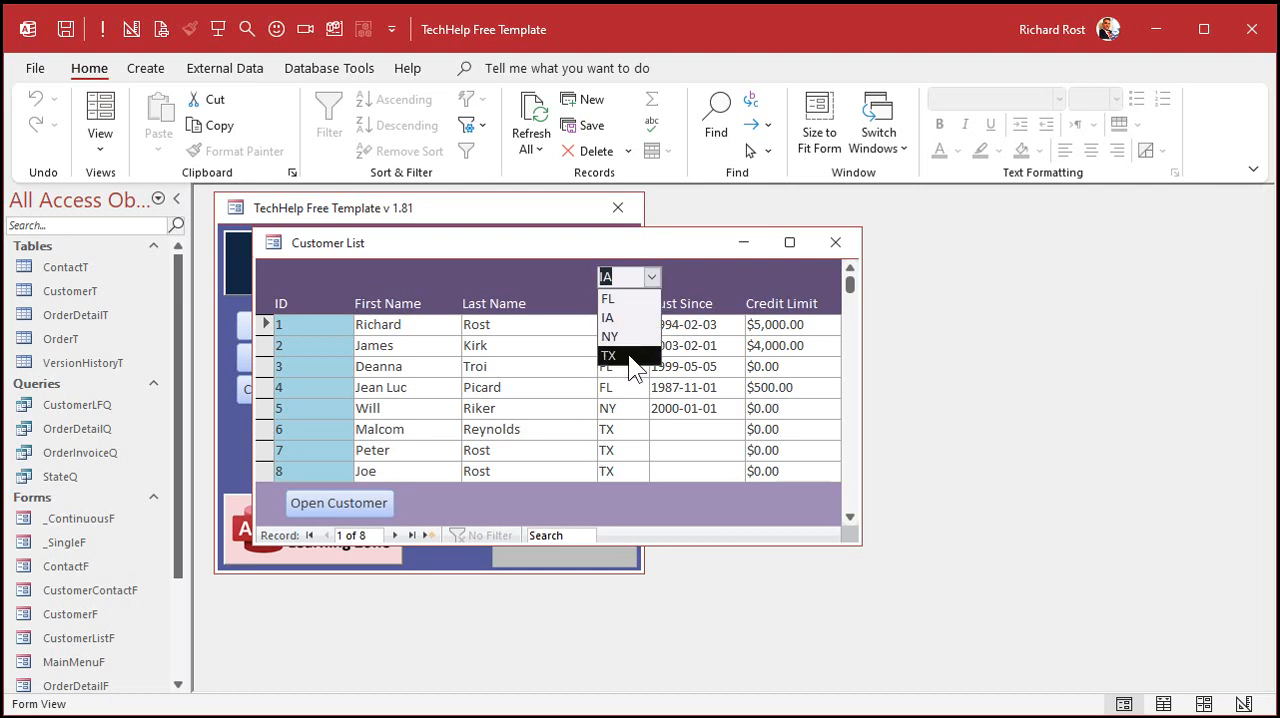
{"action": "left_click", "coordinate": [633, 322]}
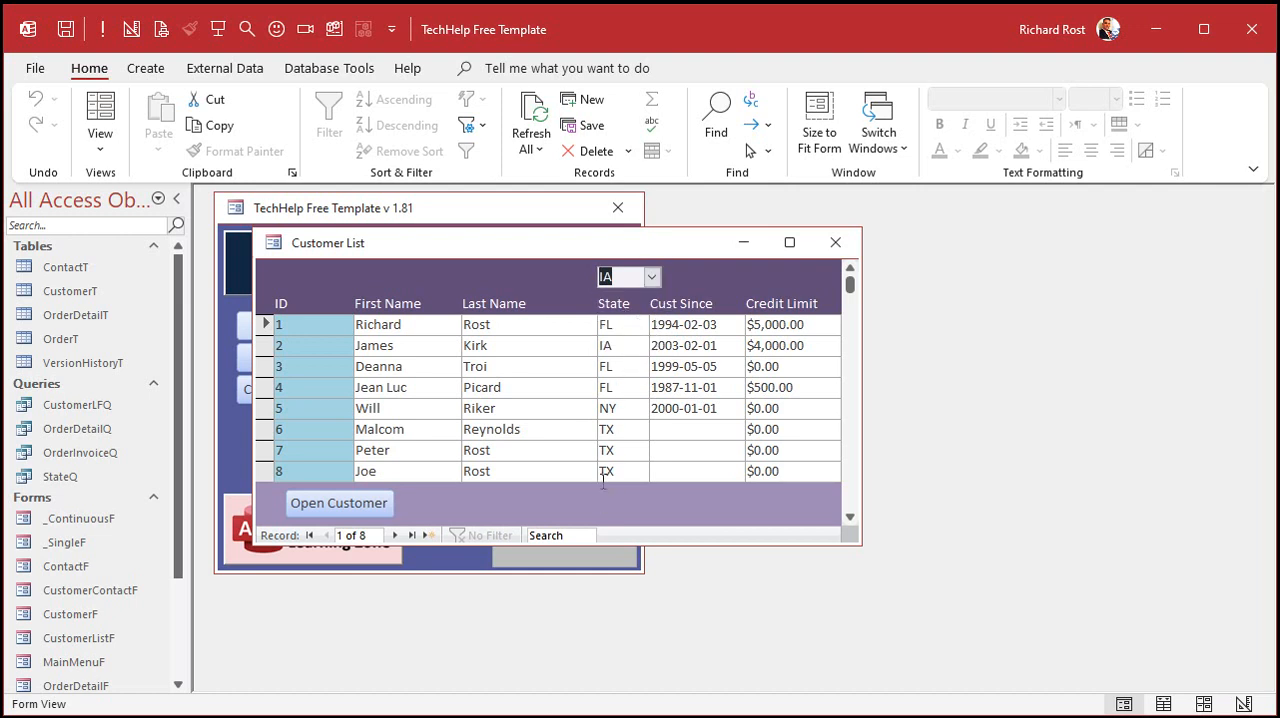
{"action": "left_click", "coordinate": [651, 277]}
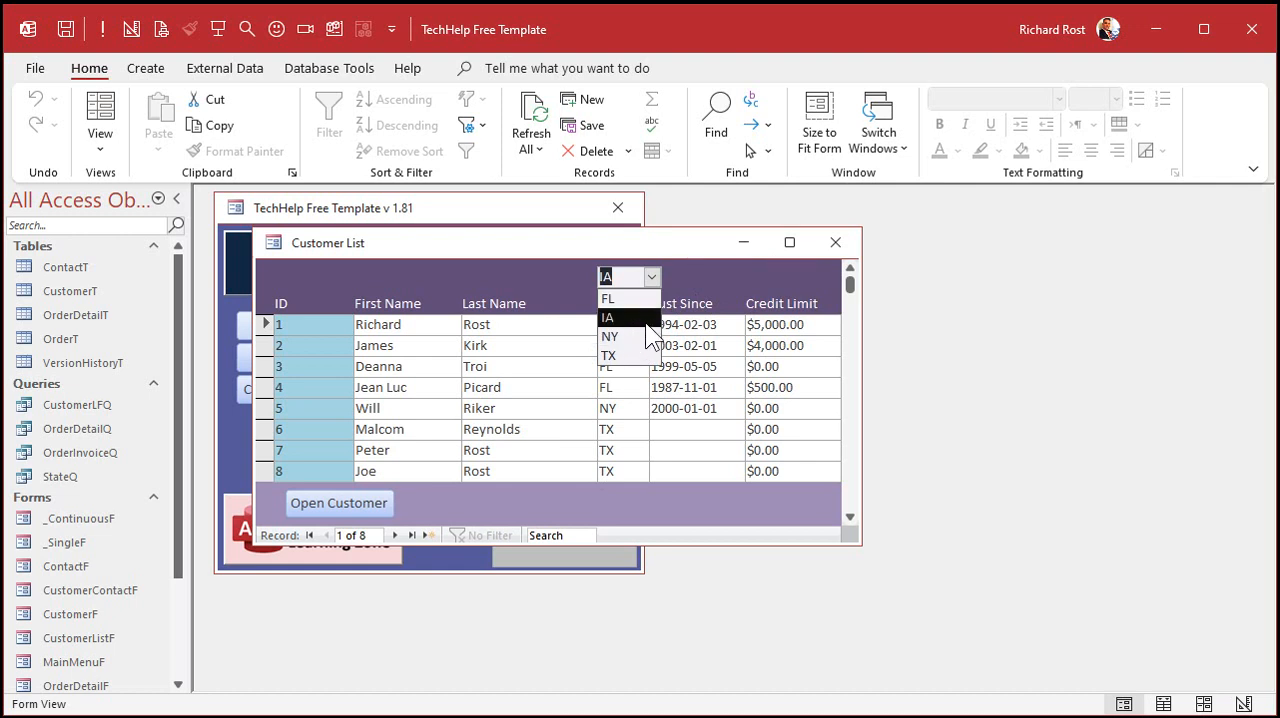
{"action": "left_click", "coordinate": [659, 275]}
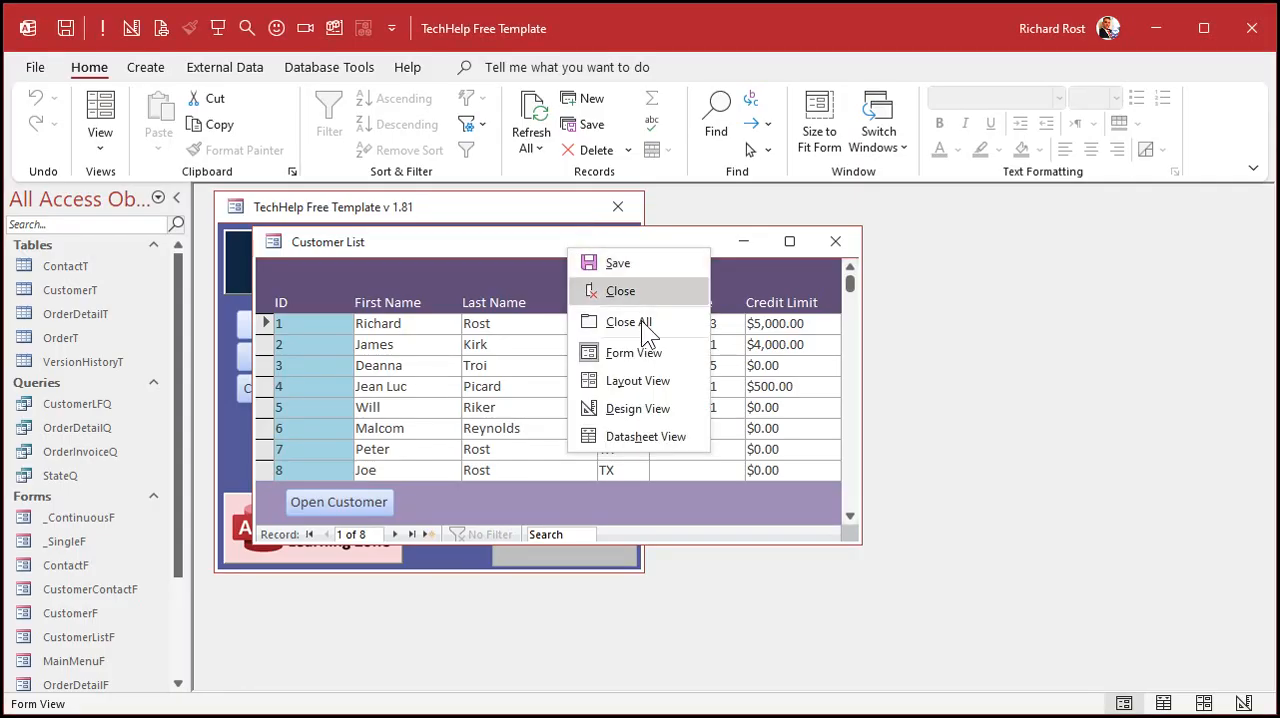
- Switch the customer list form to Design View and name the header combo box StateFilter
{"action": "left_click", "coordinate": [637, 408]}
{"action": "left_click", "coordinate": [634, 320]}
{"action": "double_click", "coordinate": [634, 320]}
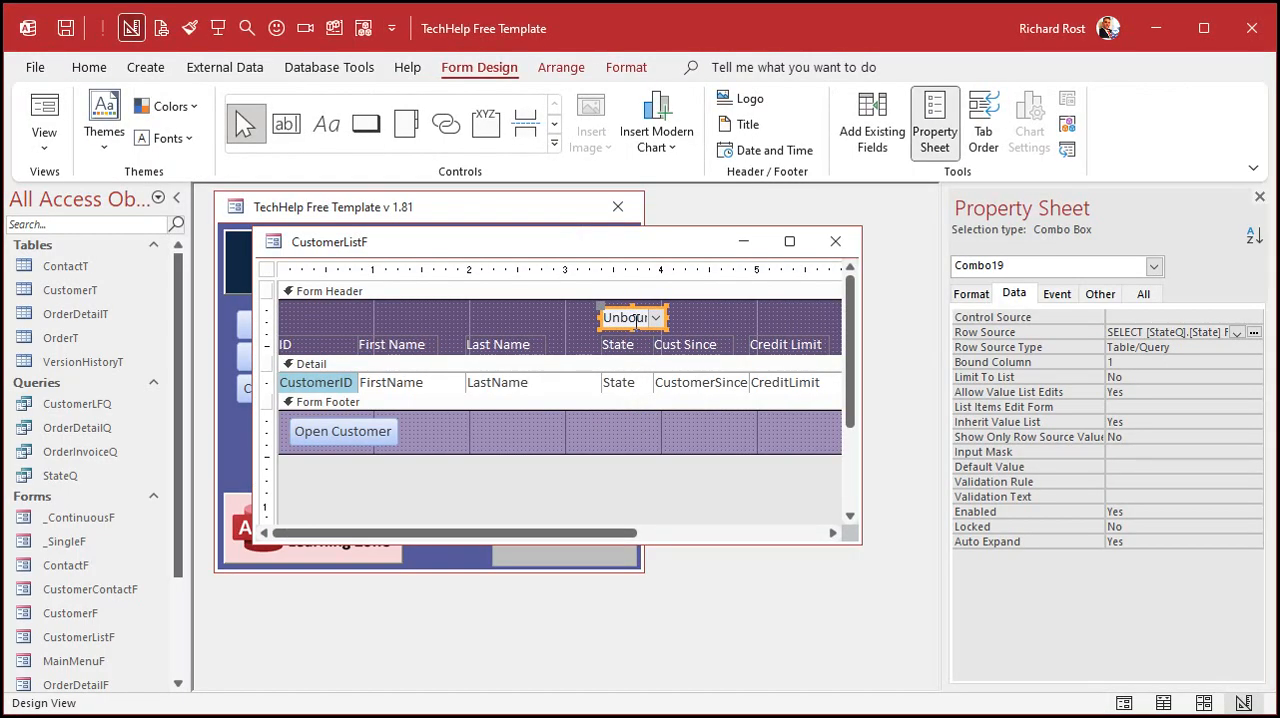
{"action": "left_click", "coordinate": [1145, 294]}
{"action": "scroll", "coordinate": [1262, 340], "scroll_direction": "up", "scroll_amount": 15}
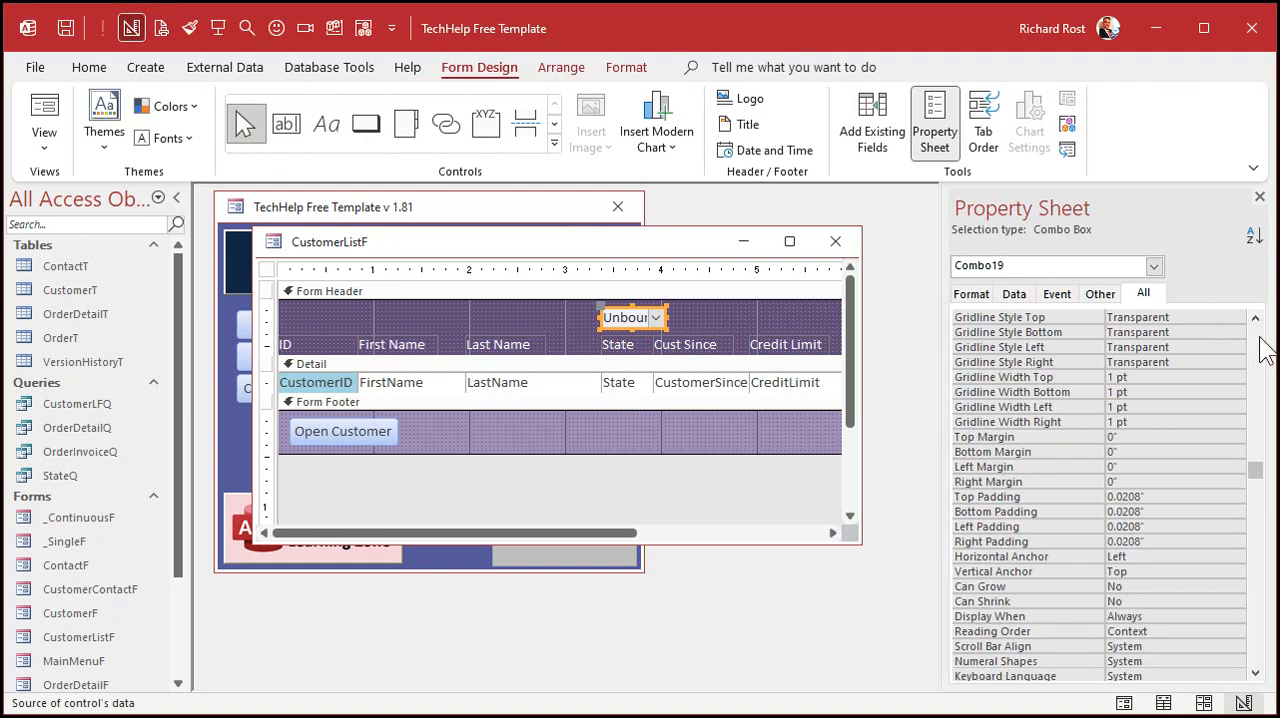
{"action": "left_click", "coordinate": [1057, 316]}
{"action": "type", "text": "StateFilter"}
{"action": "key", "text": "Return"}
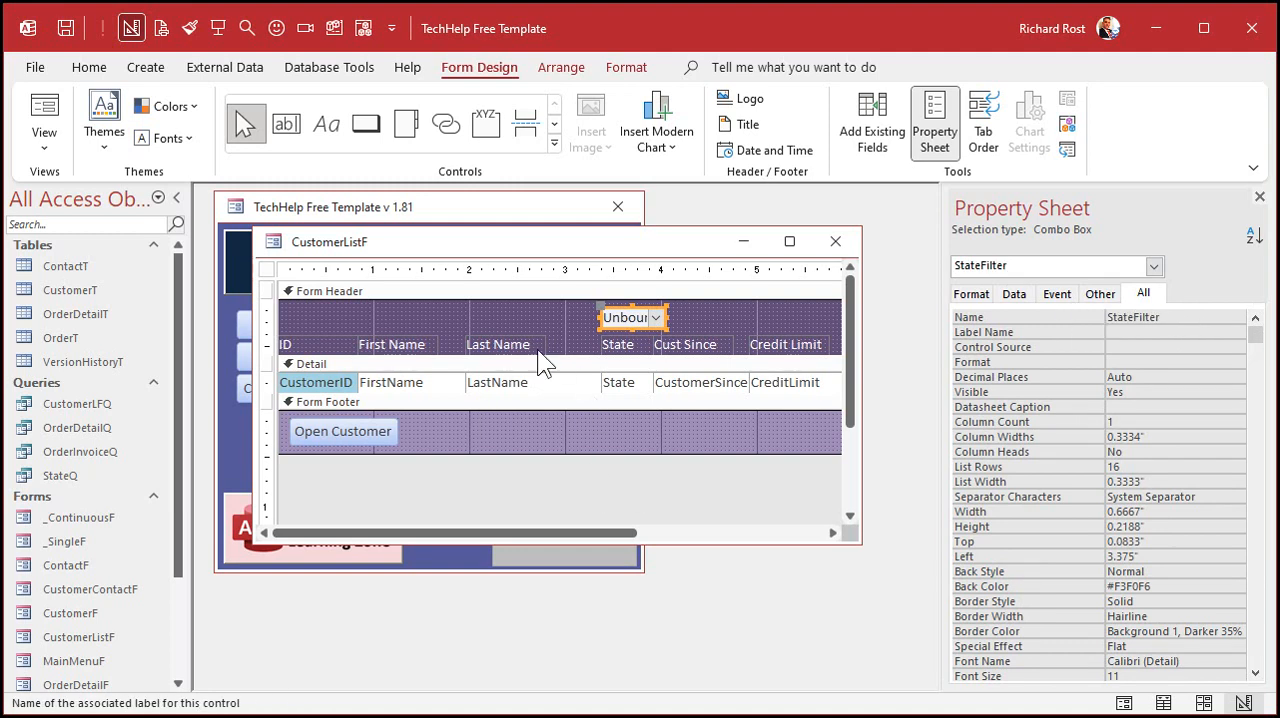
- Create an After Update event procedure for the StateFilter combo box and move the code window clear
{"action": "left_click", "coordinate": [1058, 295]}
{"action": "left_click", "coordinate": [1137, 346]}
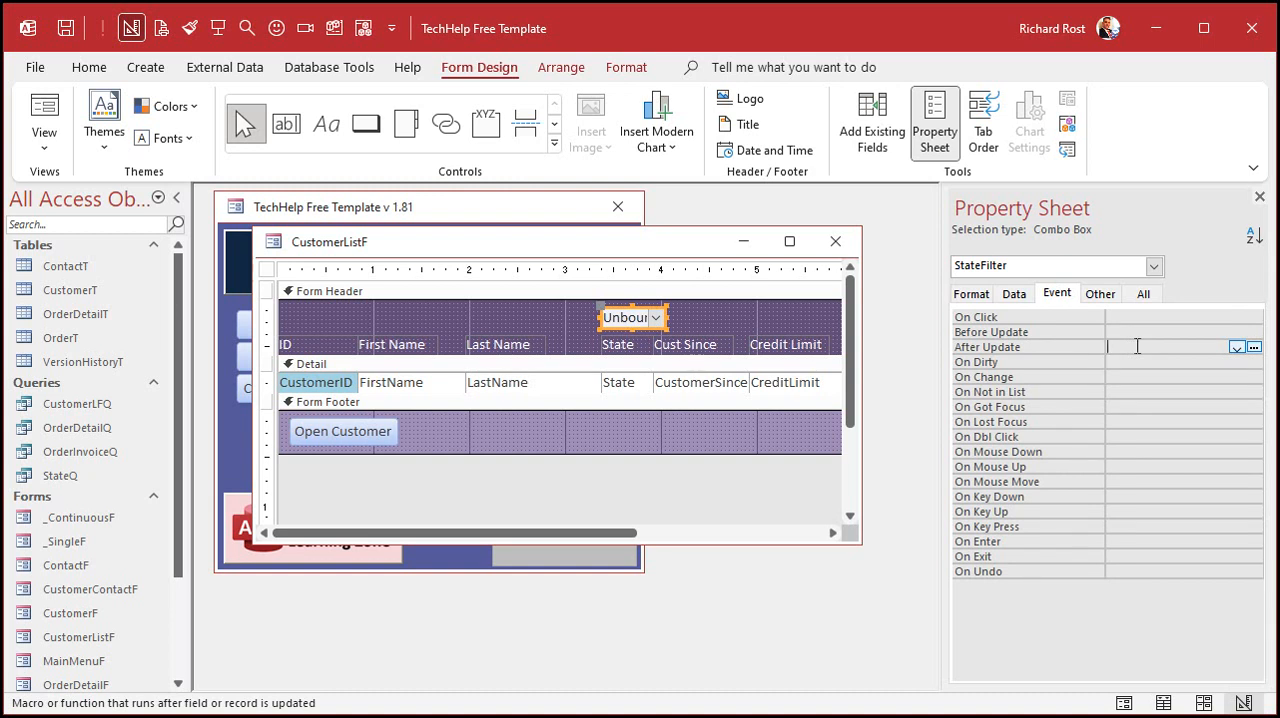
{"action": "left_click", "coordinate": [1254, 348]}
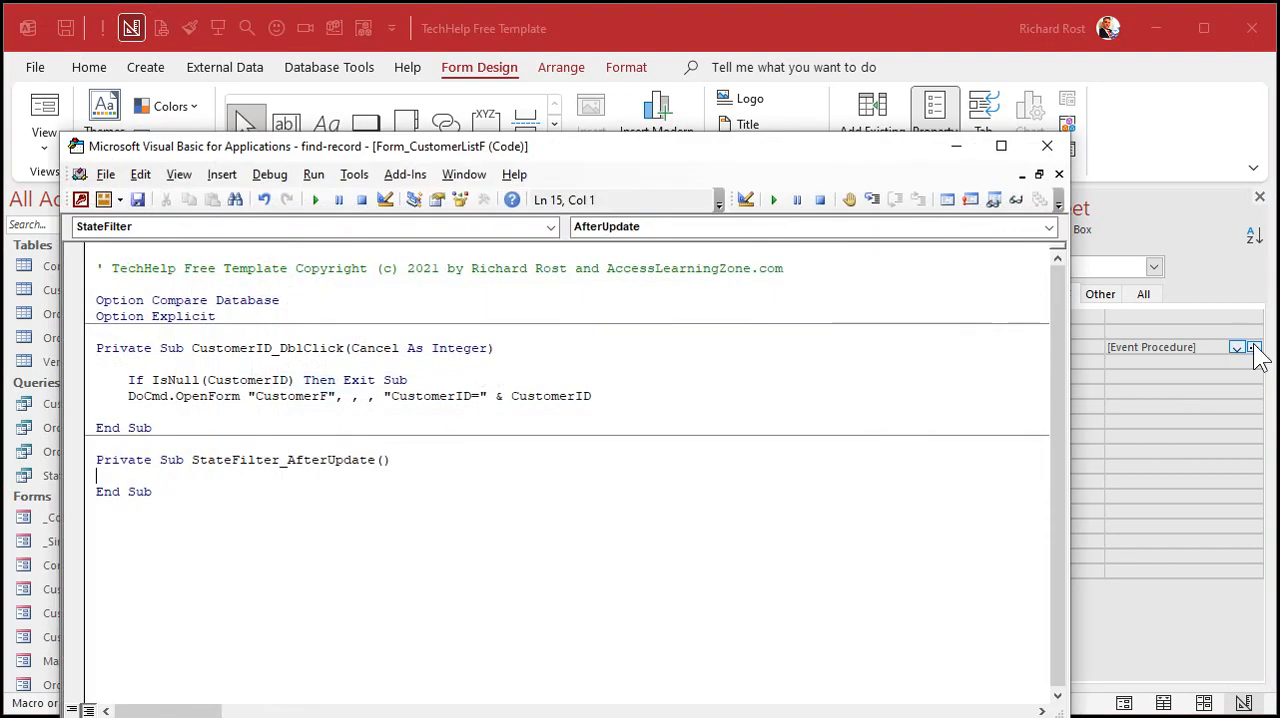
{"action": "left_click_drag", "start_coordinate": [771, 154], "coordinate": [867, 95]}
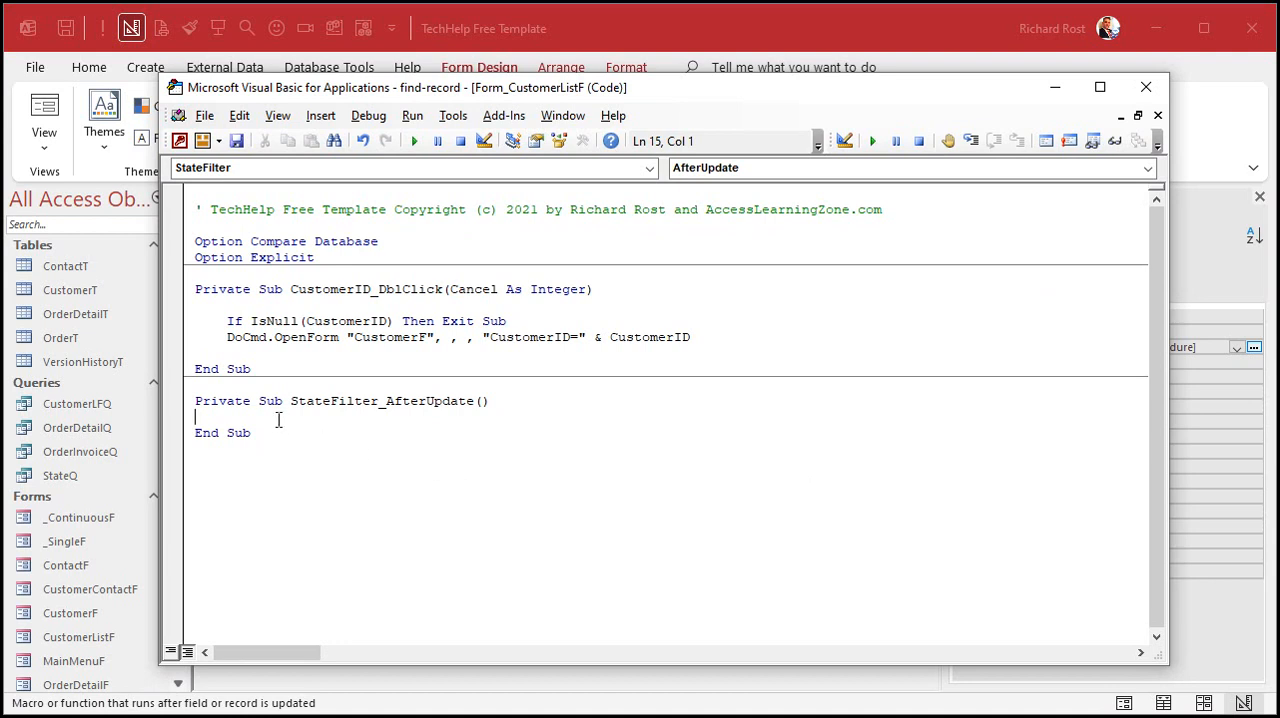
- In the StateFilter_AfterUpdate procedure, write the line Me.Filter = "State=""" & StateCombo & """"
{"action": "key", "text": "Return"}
{"action": "key", "text": "Return"}
{"action": "key", "text": "Return"}
{"action": "key", "text": "Tab"}
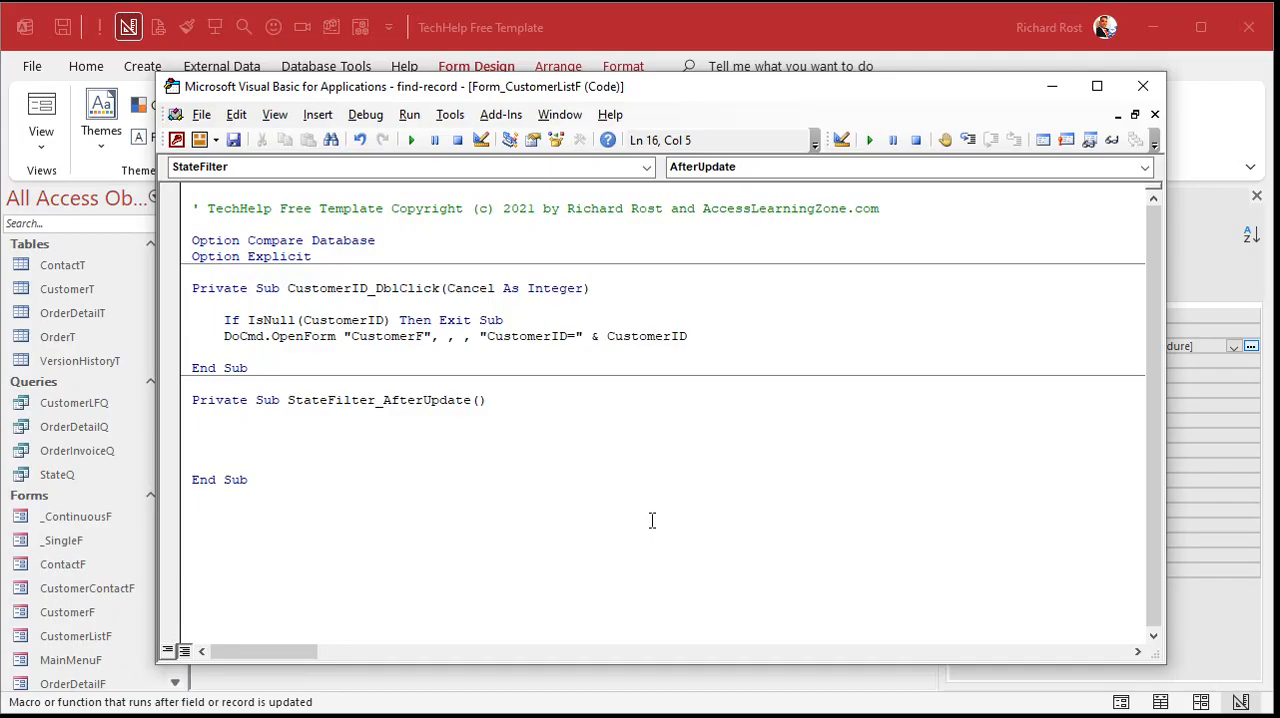
{"action": "type", "text": "me.Filter"}
{"action": "type", "text": "= \"State"}
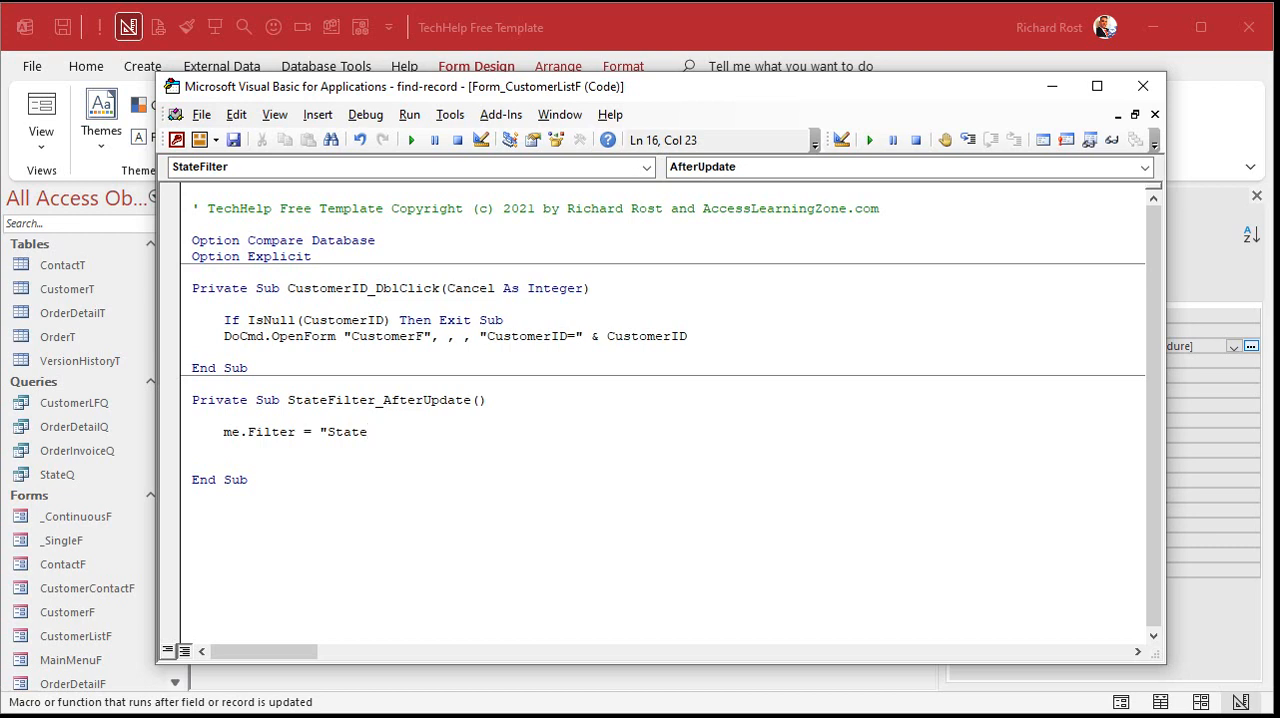
{"action": "type", "text": "=\"\"\" & StateCombo & "}
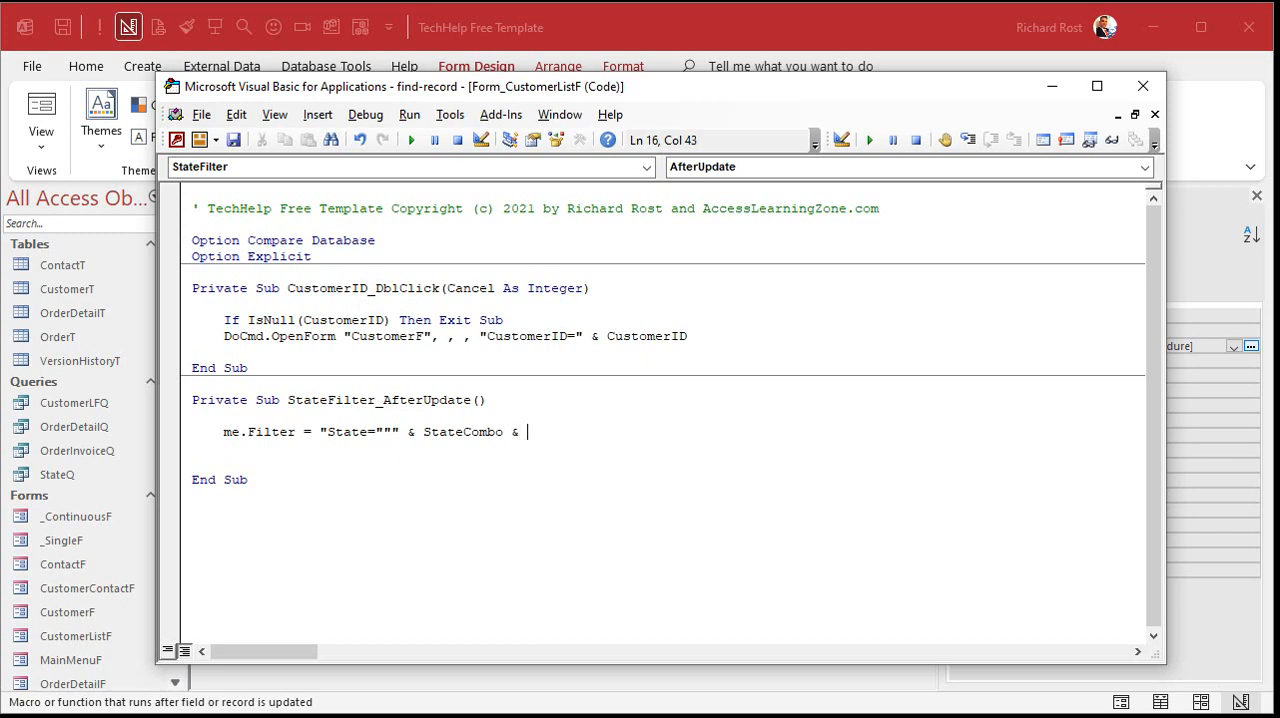
{"action": "type", "text": "\"\"\"\""}
{"action": "key", "text": "Return"}
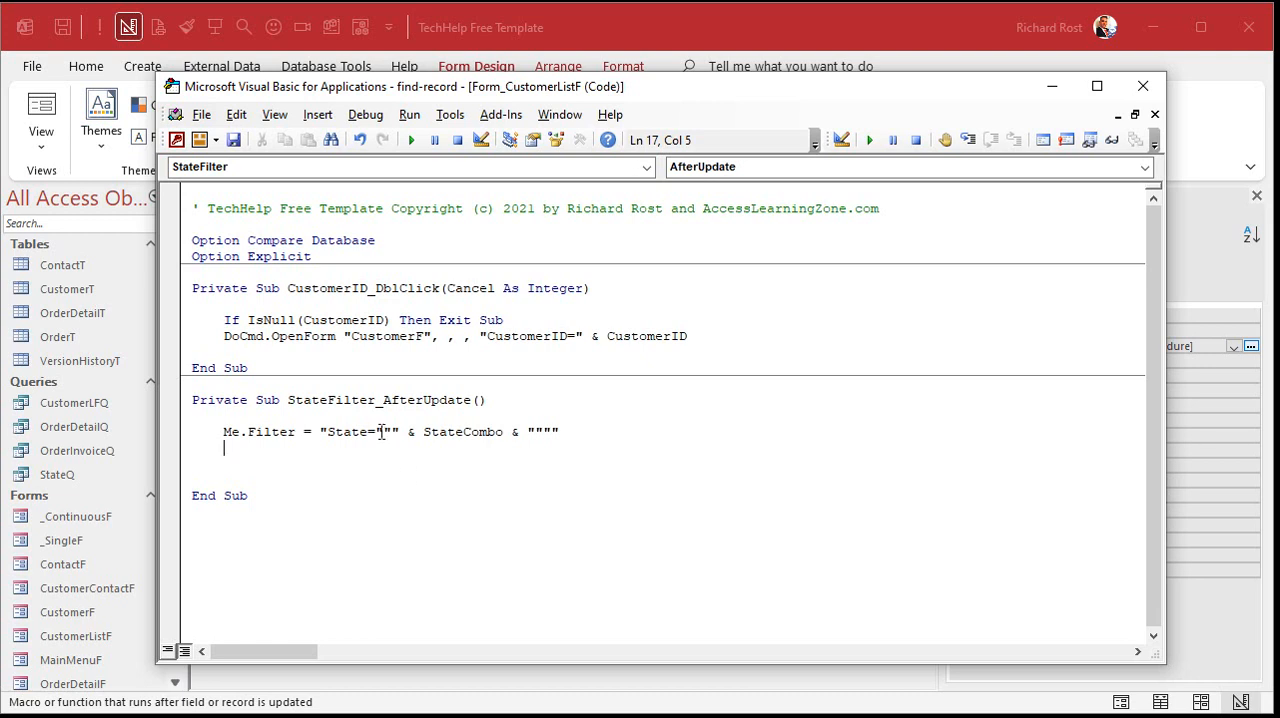
- Write a temporary example State=""NY"" beneath the filter line to compare the quotation marks, and delete it
{"action": "key", "text": "Return"}
{"action": "key", "text": "Tab"}
{"action": "key", "text": "Tab"}
{"action": "key", "text": "Tab"}
{"action": "key", "text": "Tab"}
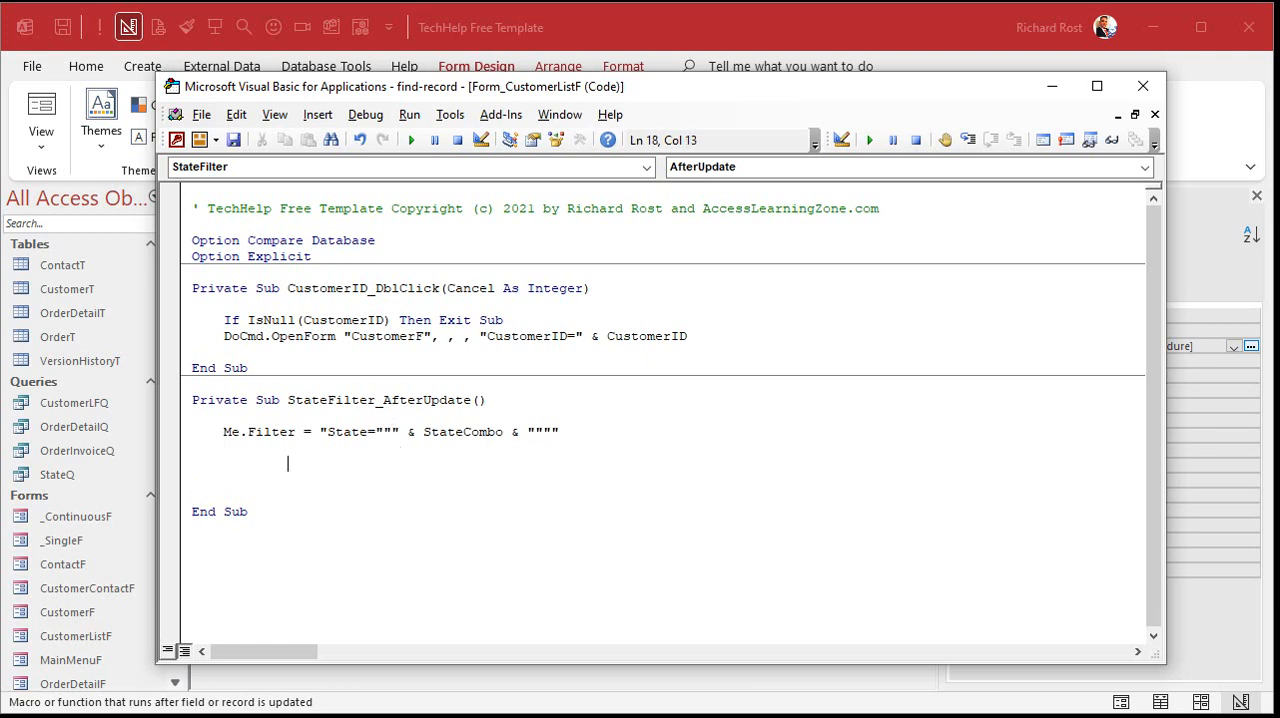
{"action": "type", "text": "State=\"NY\""}
{"action": "left_click", "coordinate": [399, 464]}
{"action": "type", "text": "\""}
{"action": "left_click", "coordinate": [449, 464]}
{"action": "type", "text": "\""}
{"action": "left_click_drag", "start_coordinate": [375, 432], "coordinate": [391, 432]}
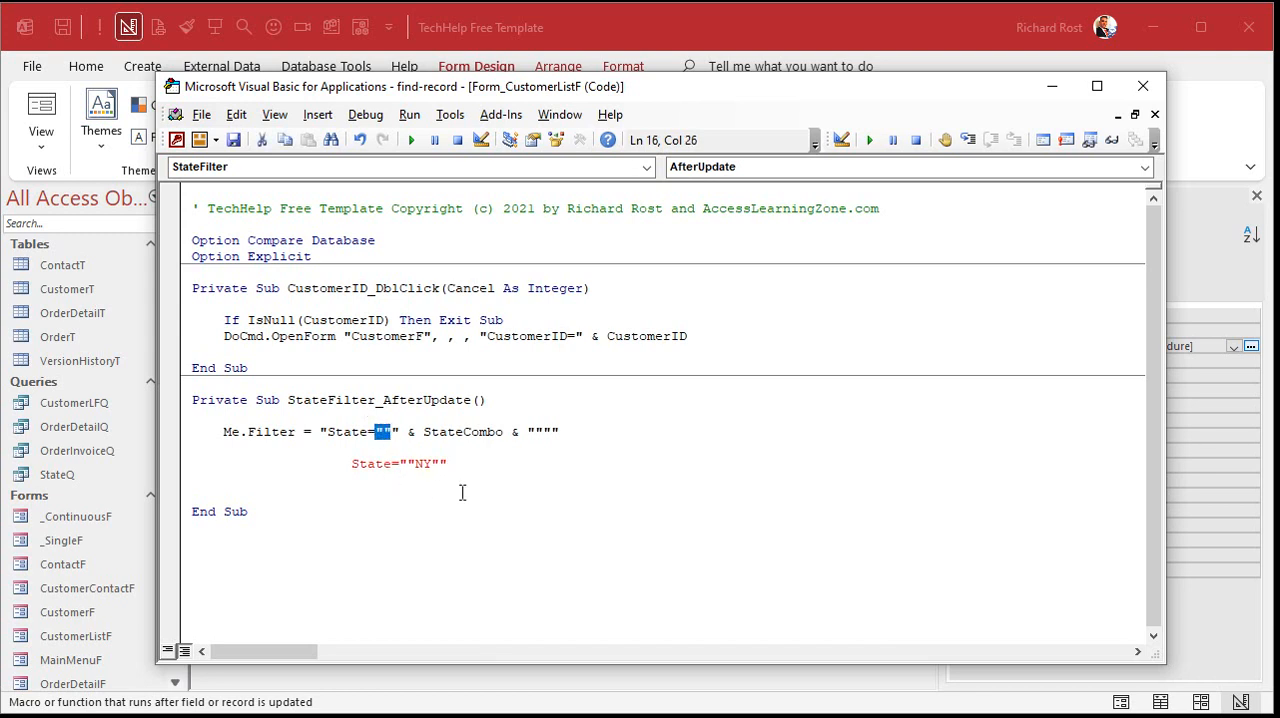
{"action": "left_click_drag", "start_coordinate": [536, 432], "coordinate": [550, 432]}
{"action": "left_click_drag", "start_coordinate": [326, 432], "coordinate": [560, 434]}
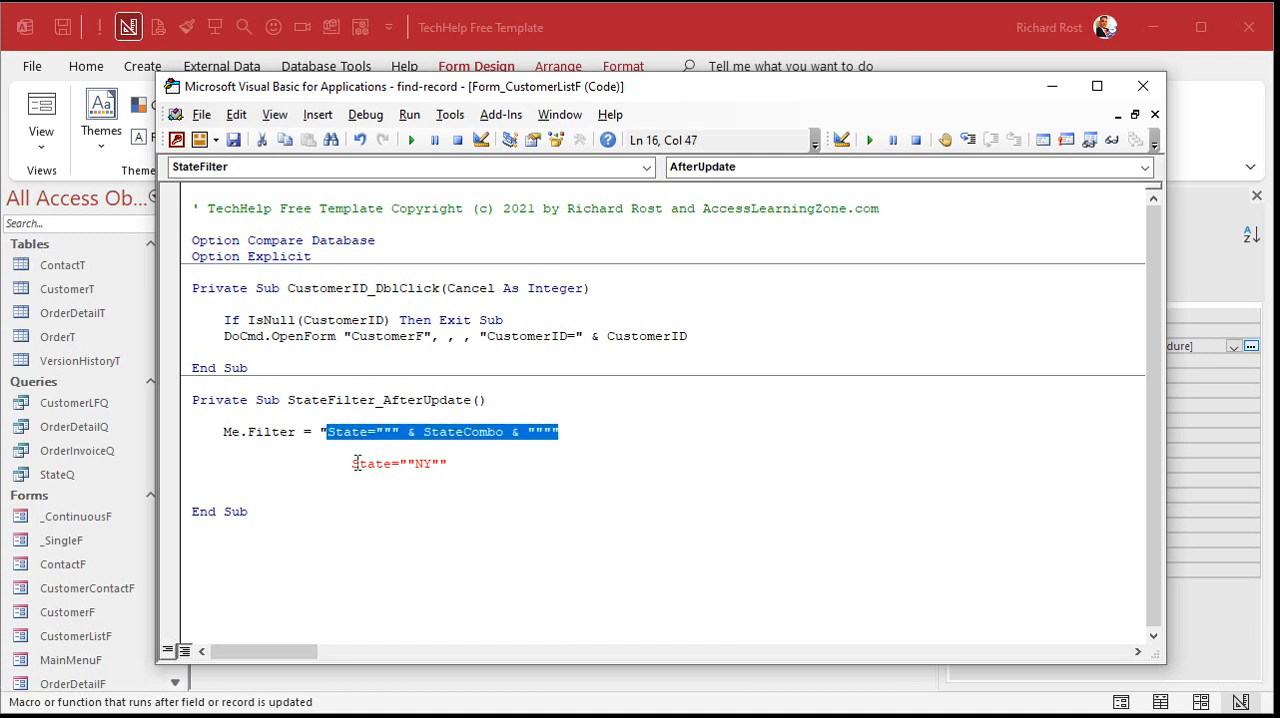
{"action": "left_click_drag", "start_coordinate": [351, 464], "coordinate": [447, 464]}
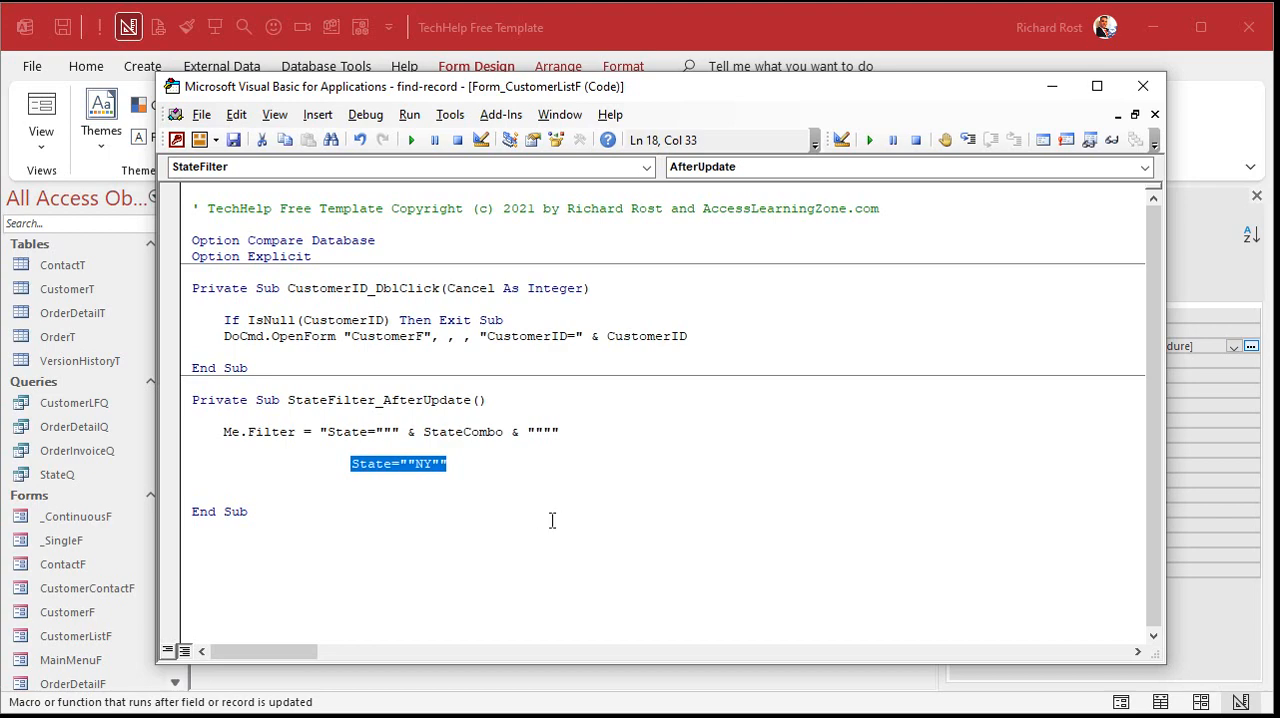
{"action": "key", "text": "Delete"}
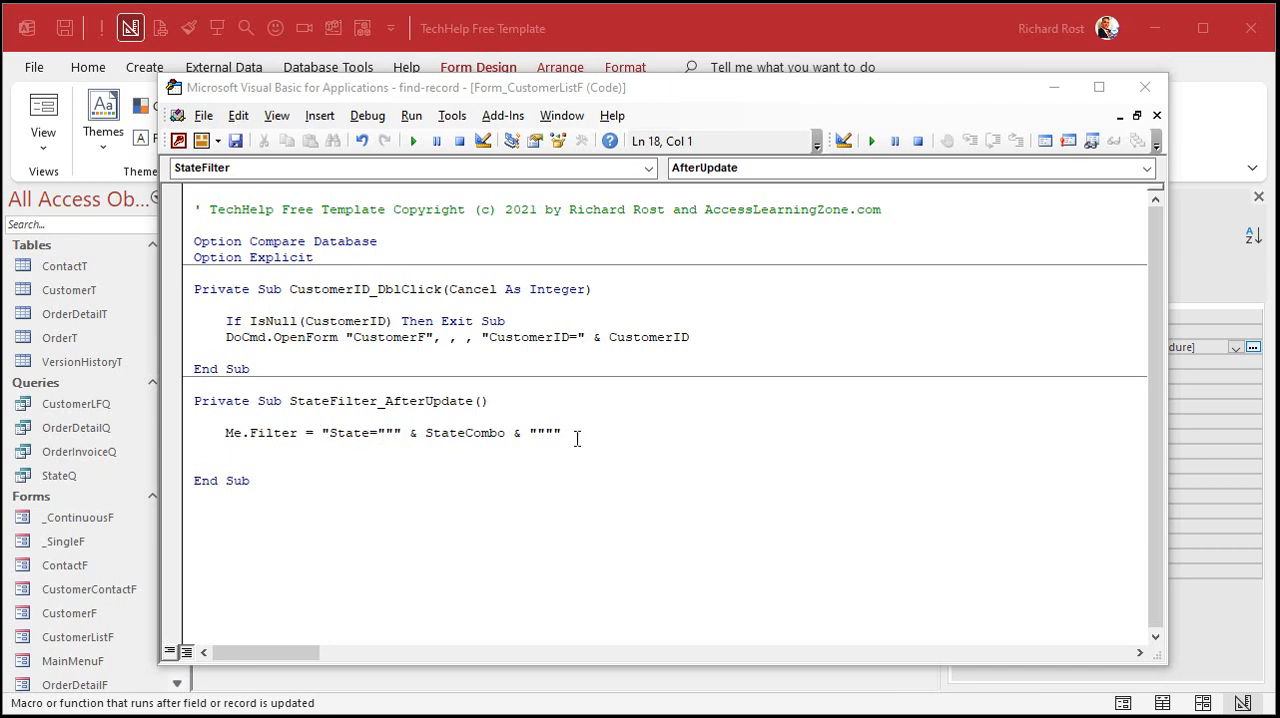
- Add the line Me.FilterOn = True below the filter assignment and remove the extra blank line
{"action": "left_click", "coordinate": [594, 432]}
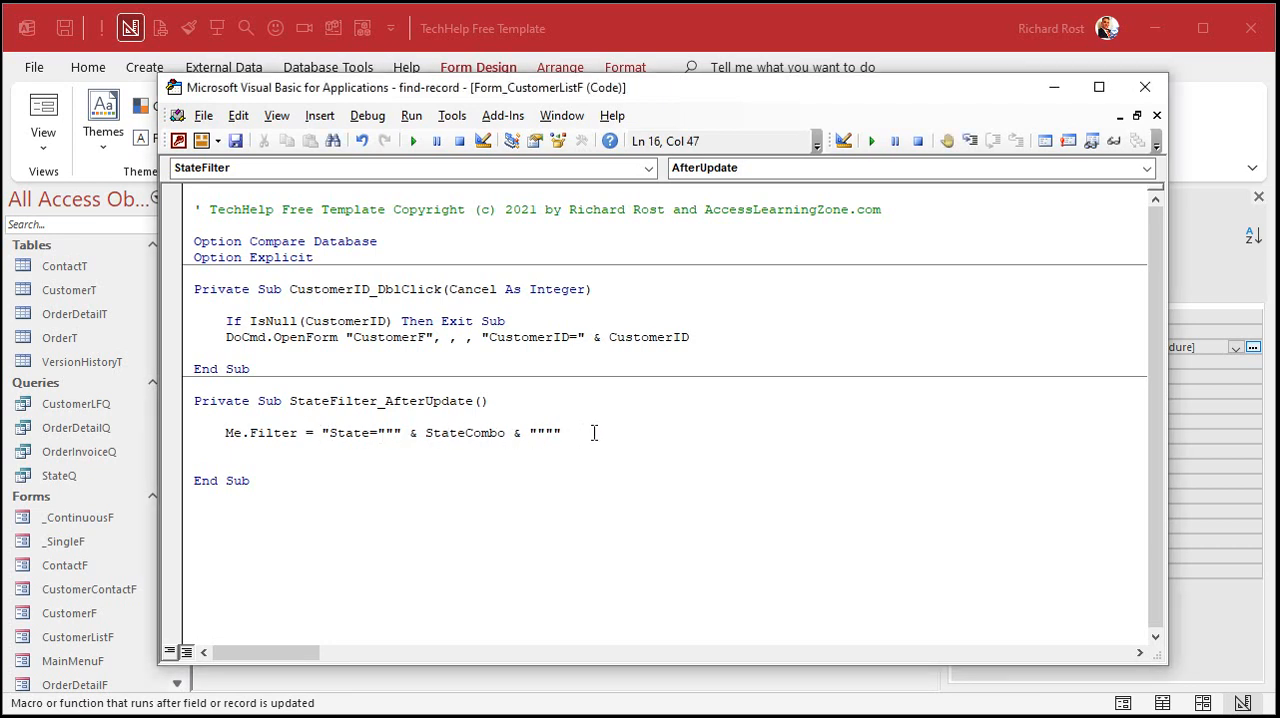
{"action": "key", "text": "Return"}
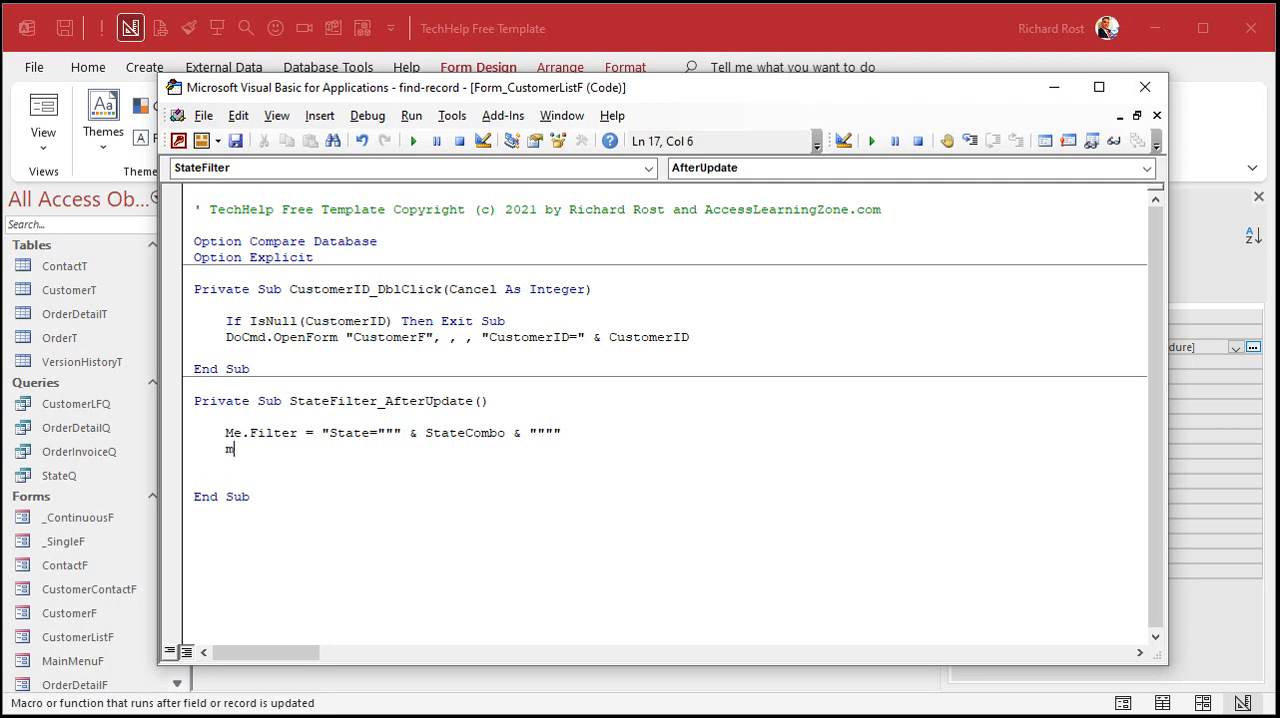
{"action": "type", "text": "me.filteron"}
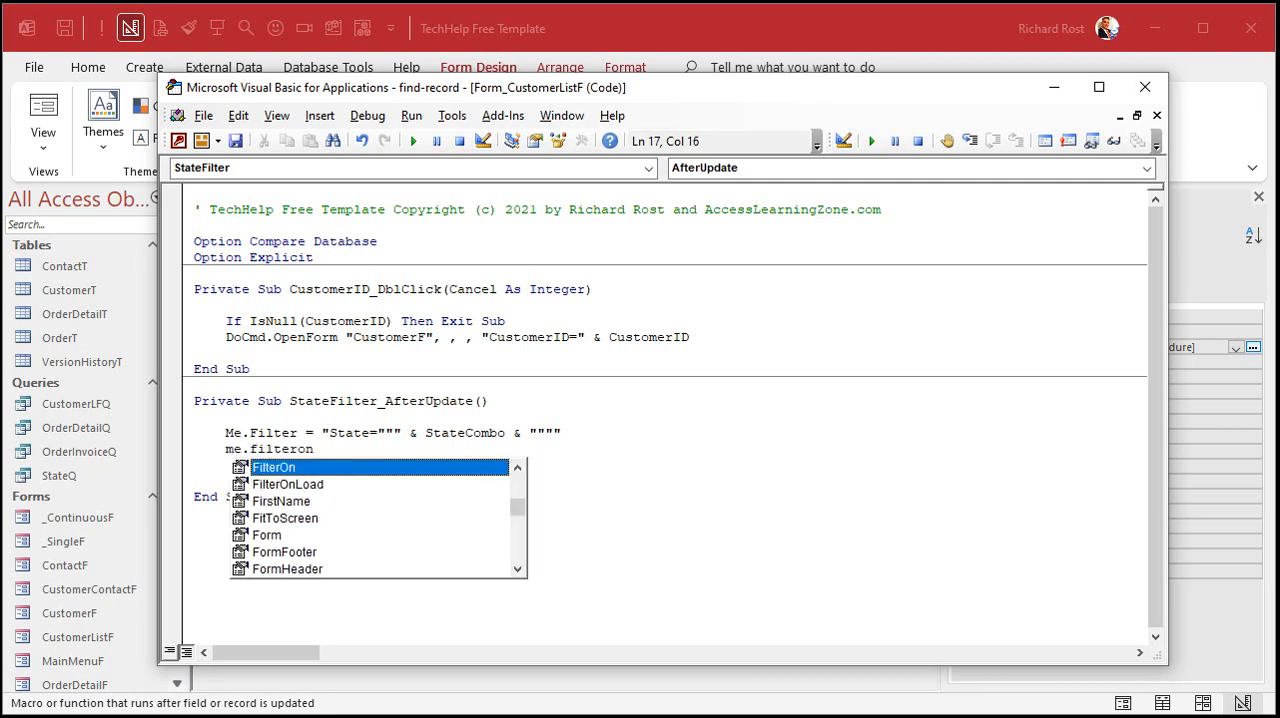
{"action": "type", "text": " = true"}
{"action": "key", "text": "Down"}
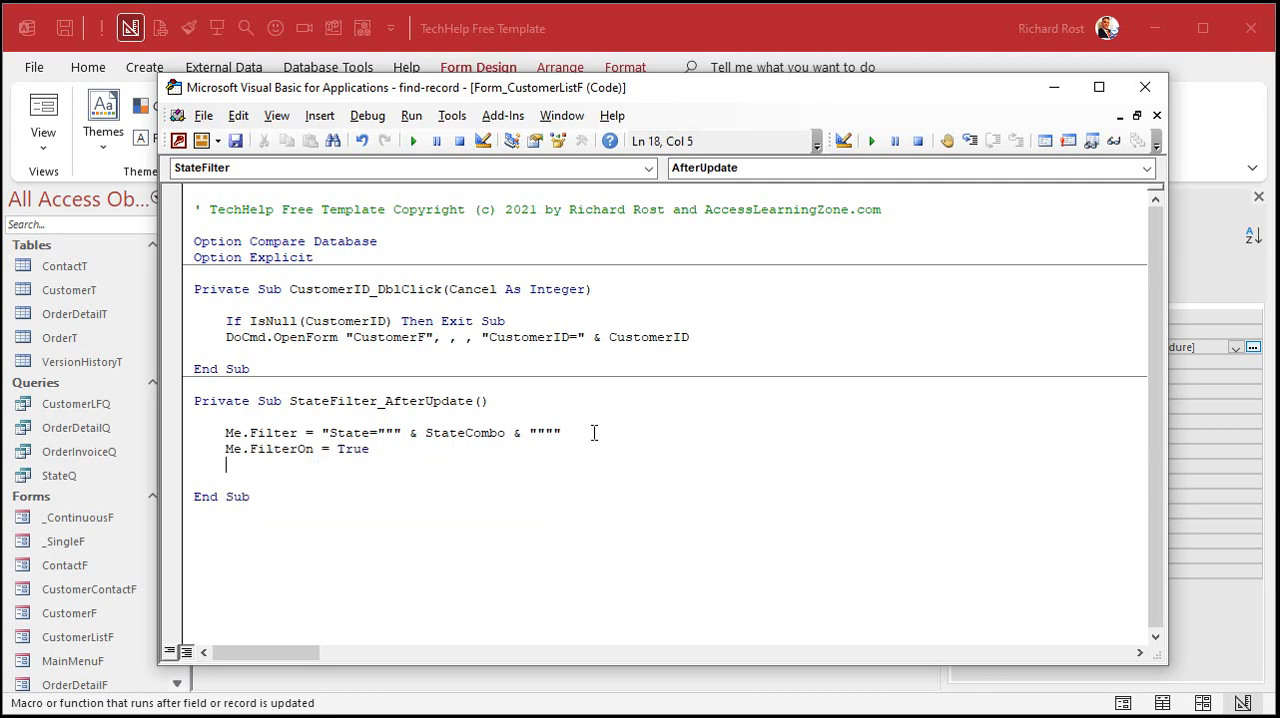
{"action": "key", "text": "ctrl+y"}
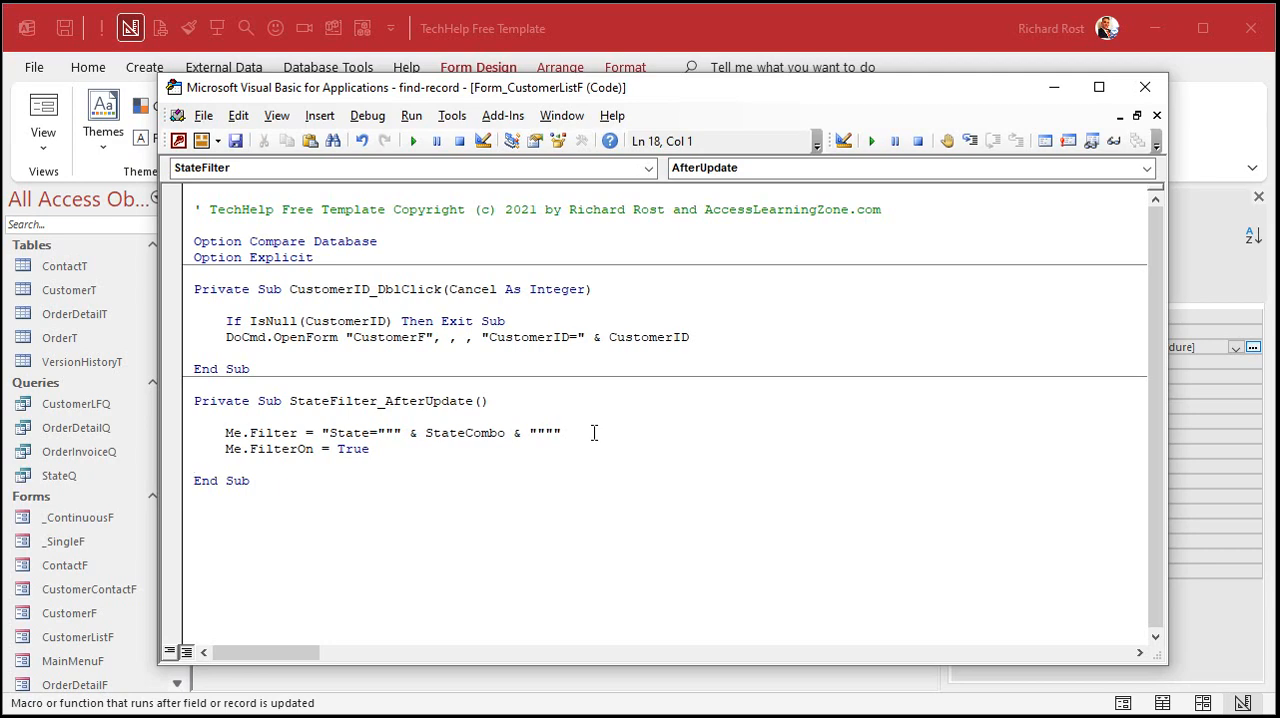
- Close the code editor and form, reopen the customer list, test the combo box with FL, and reset the halted code
{"action": "left_click", "coordinate": [1145, 87]}
{"action": "left_click", "coordinate": [835, 241]}
{"action": "left_click", "coordinate": [348, 323]}
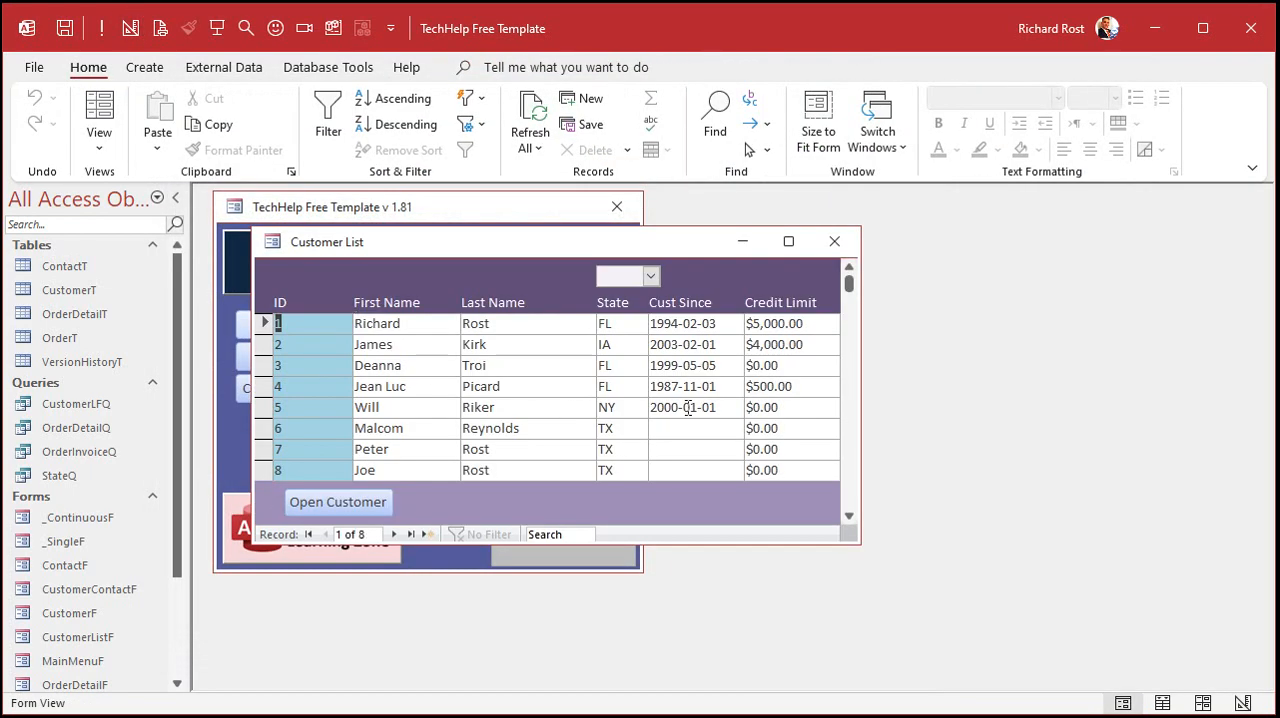
{"action": "left_click", "coordinate": [651, 275]}
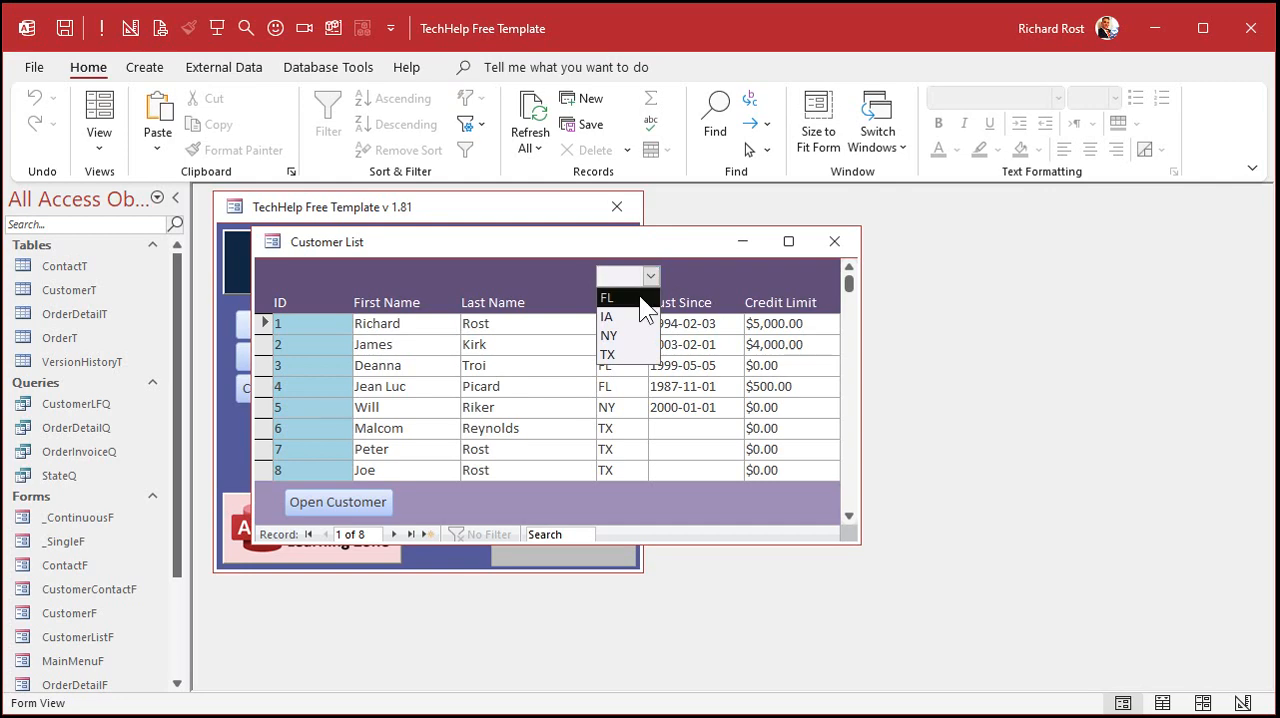
{"action": "left_click", "coordinate": [639, 297]}
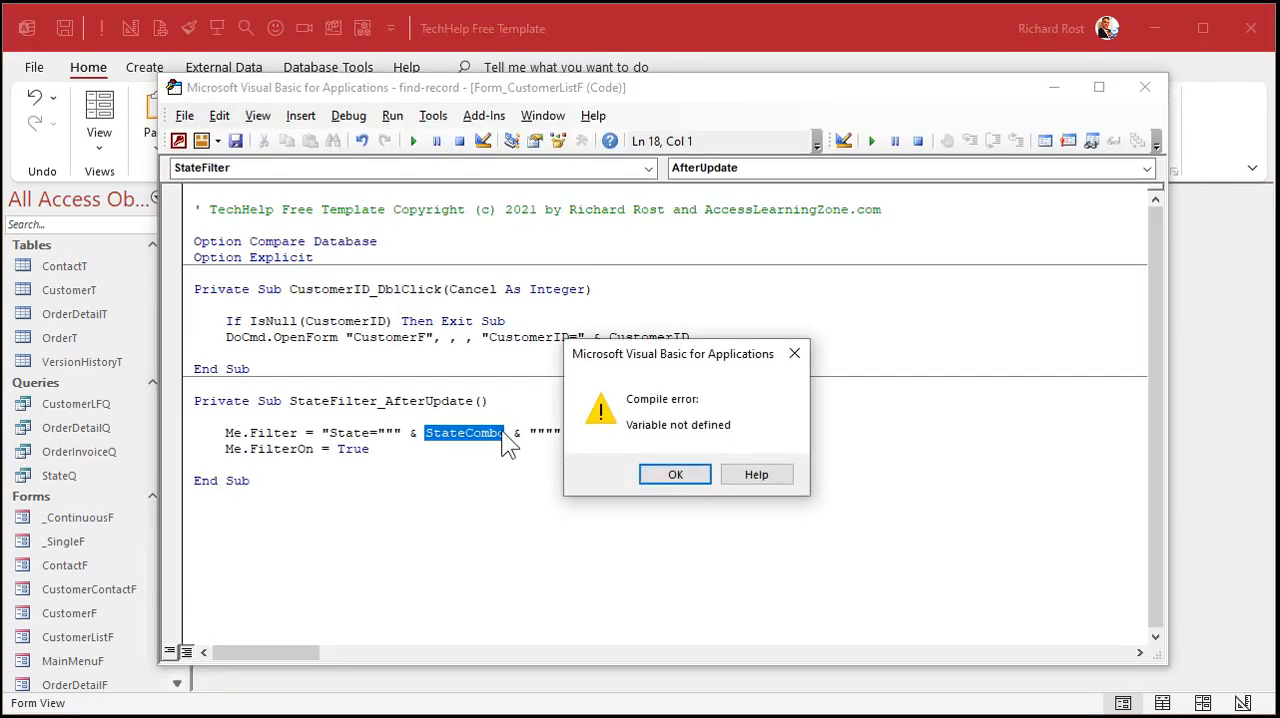
{"action": "left_click", "coordinate": [680, 476]}
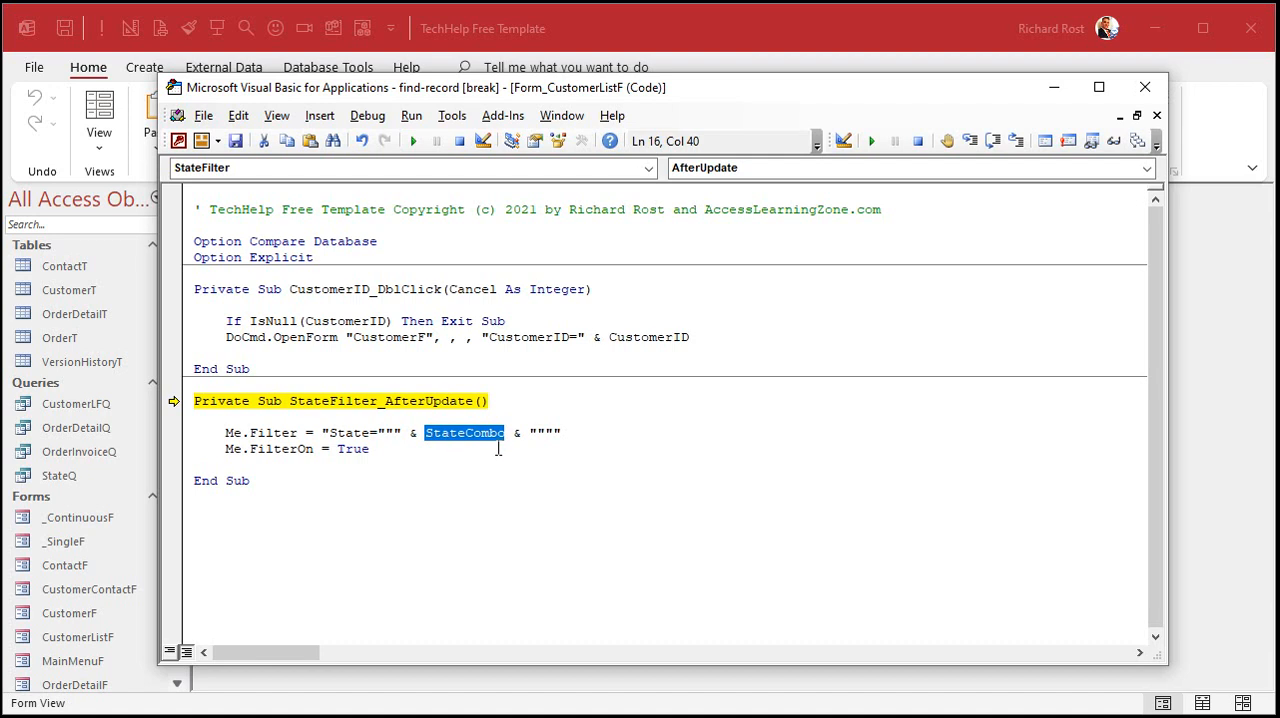
{"action": "left_click", "coordinate": [462, 142]}
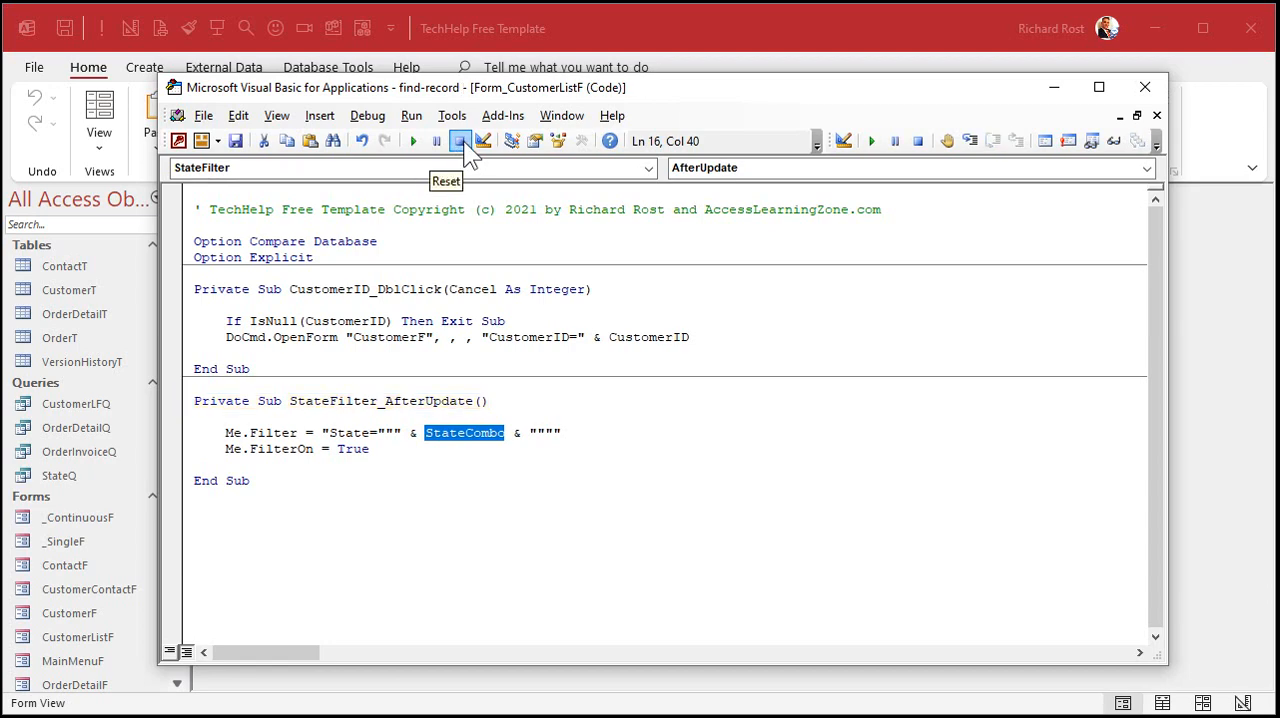
- Return the customer list form to Design View and select the state combo box to check its name
{"action": "left_click", "coordinate": [725, 27]}
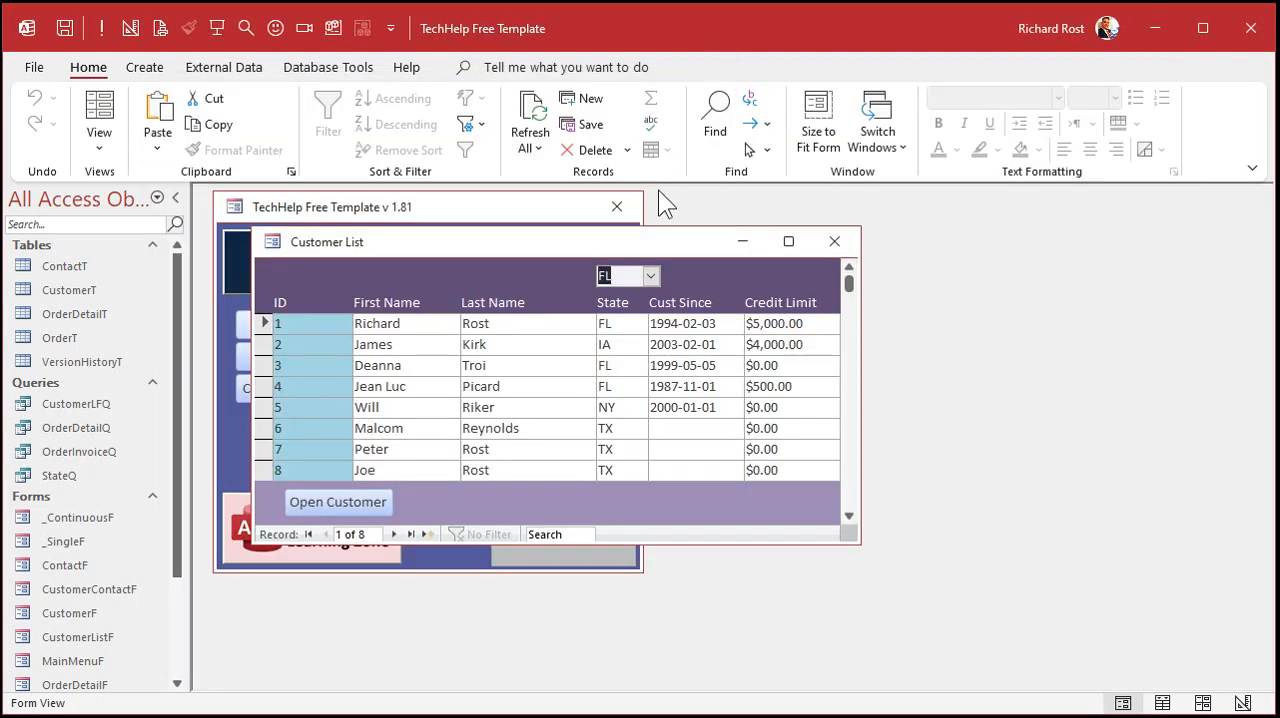
{"action": "right_click", "coordinate": [627, 244]}
{"action": "left_click", "coordinate": [685, 410]}
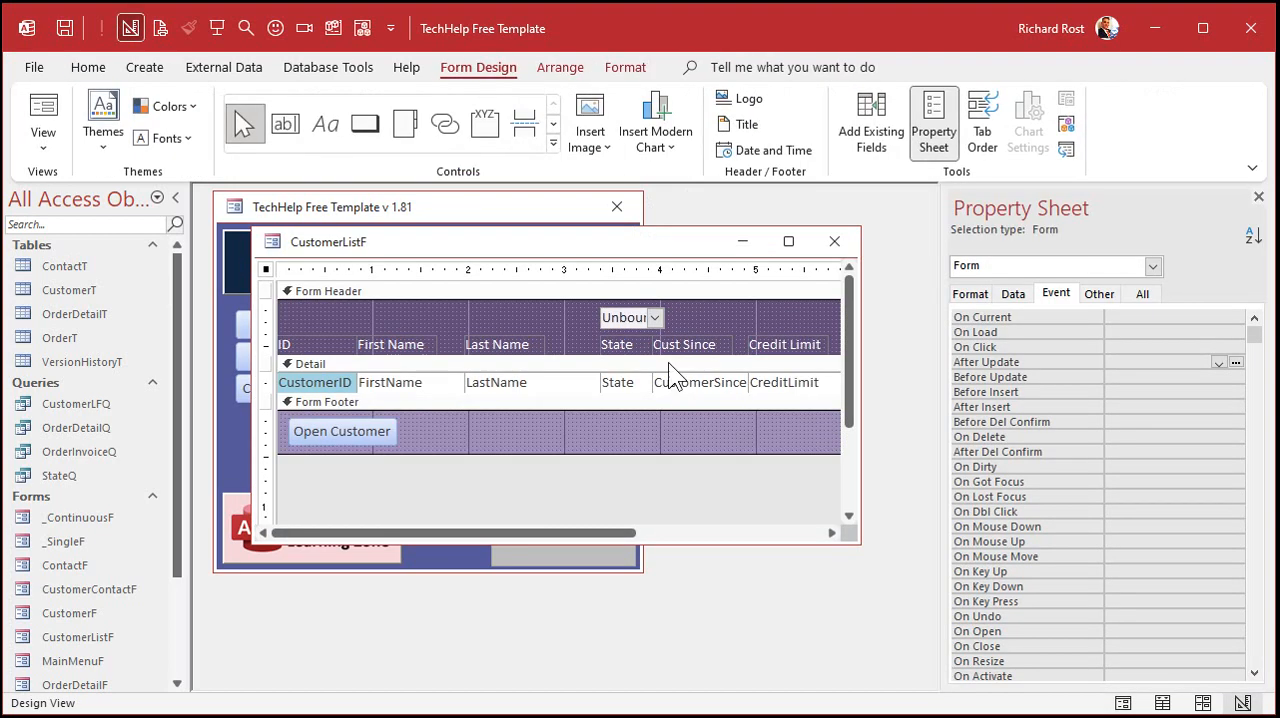
{"action": "left_click", "coordinate": [637, 316]}
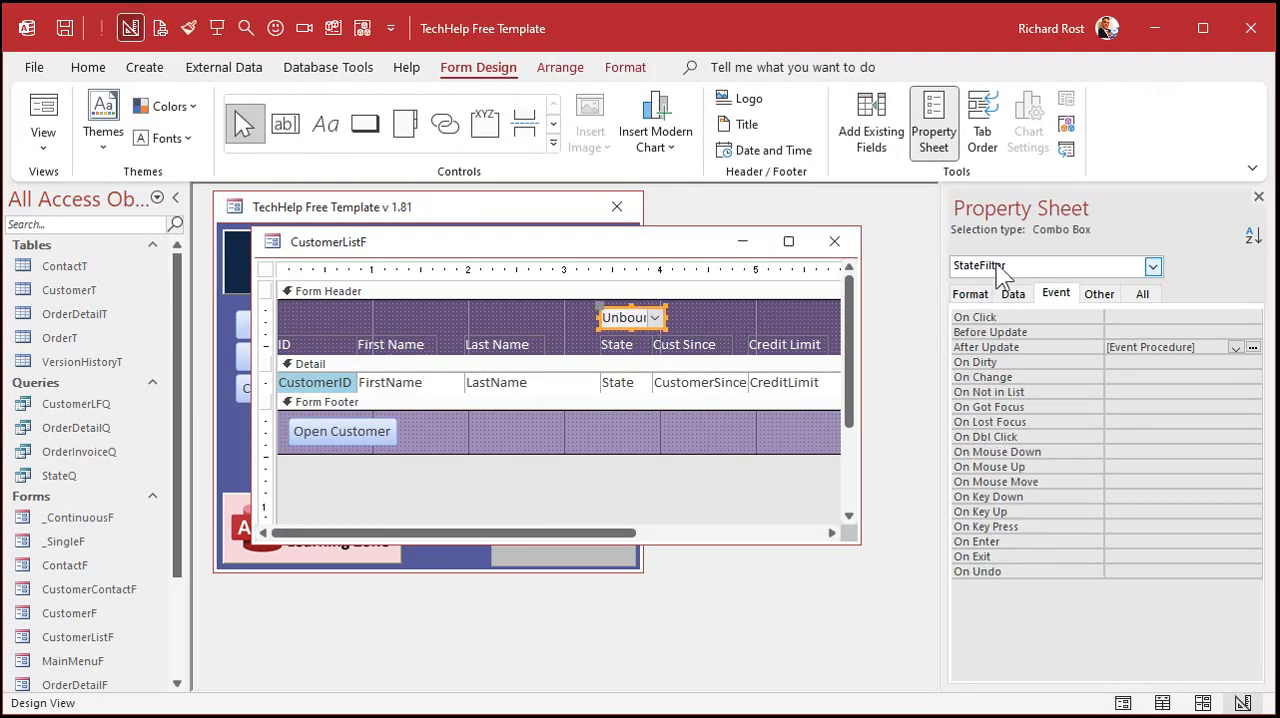
- Correct the control reference in the Me.Filter line of the After Update code from StateCombo to StateFilter
{"action": "key", "text": "alt+F11"}
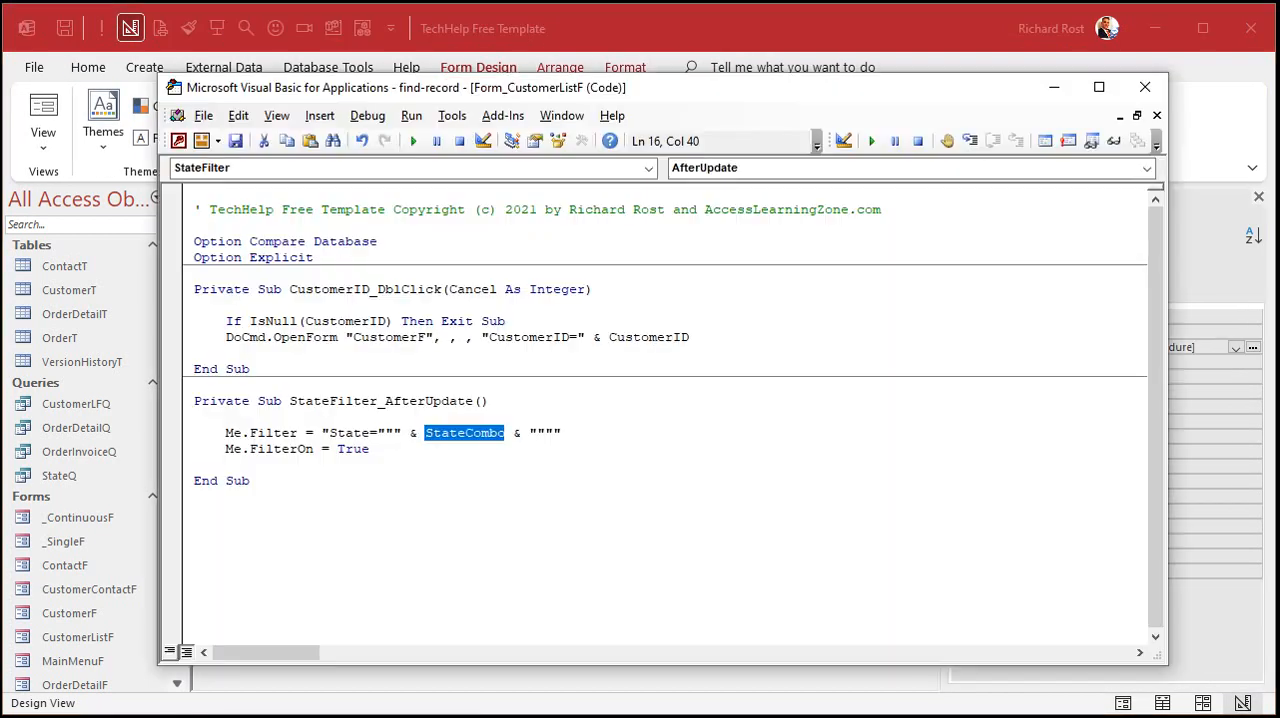
{"action": "left_click", "coordinate": [480, 434]}
{"action": "left_click_drag", "start_coordinate": [467, 434], "coordinate": [505, 434]}
{"action": "type", "text": "Filter"}
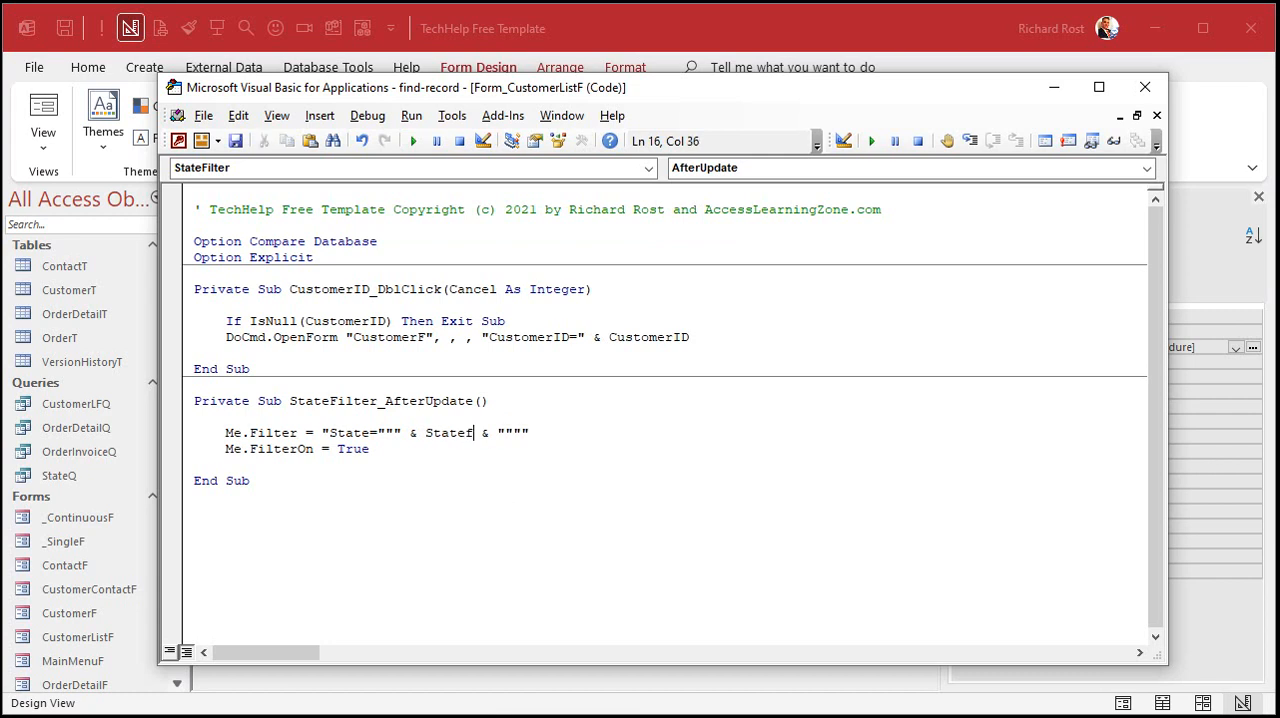
{"action": "key", "text": "Down"}
- Close the code editor and form, reopen the customer list, and test the state filter with FL, NY and TX
{"action": "left_click", "coordinate": [1145, 87]}
{"action": "left_click", "coordinate": [840, 240]}
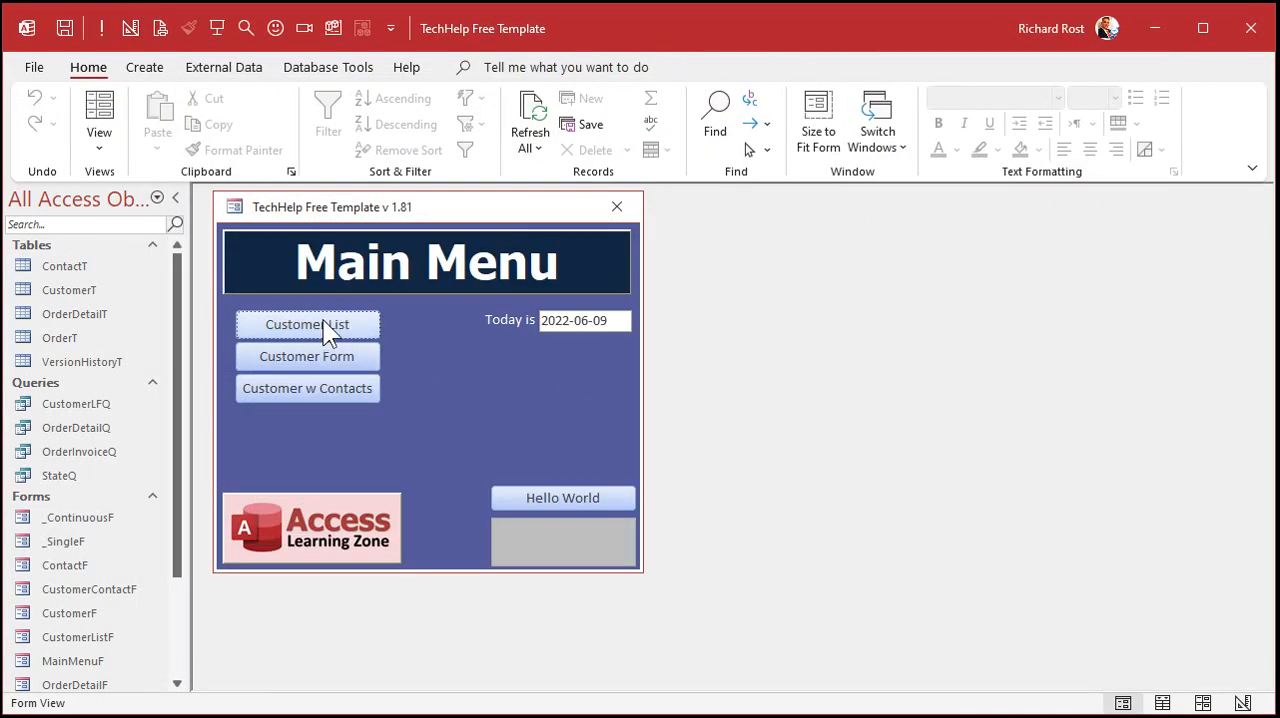
{"action": "left_click", "coordinate": [320, 322]}
{"action": "left_click", "coordinate": [651, 277]}
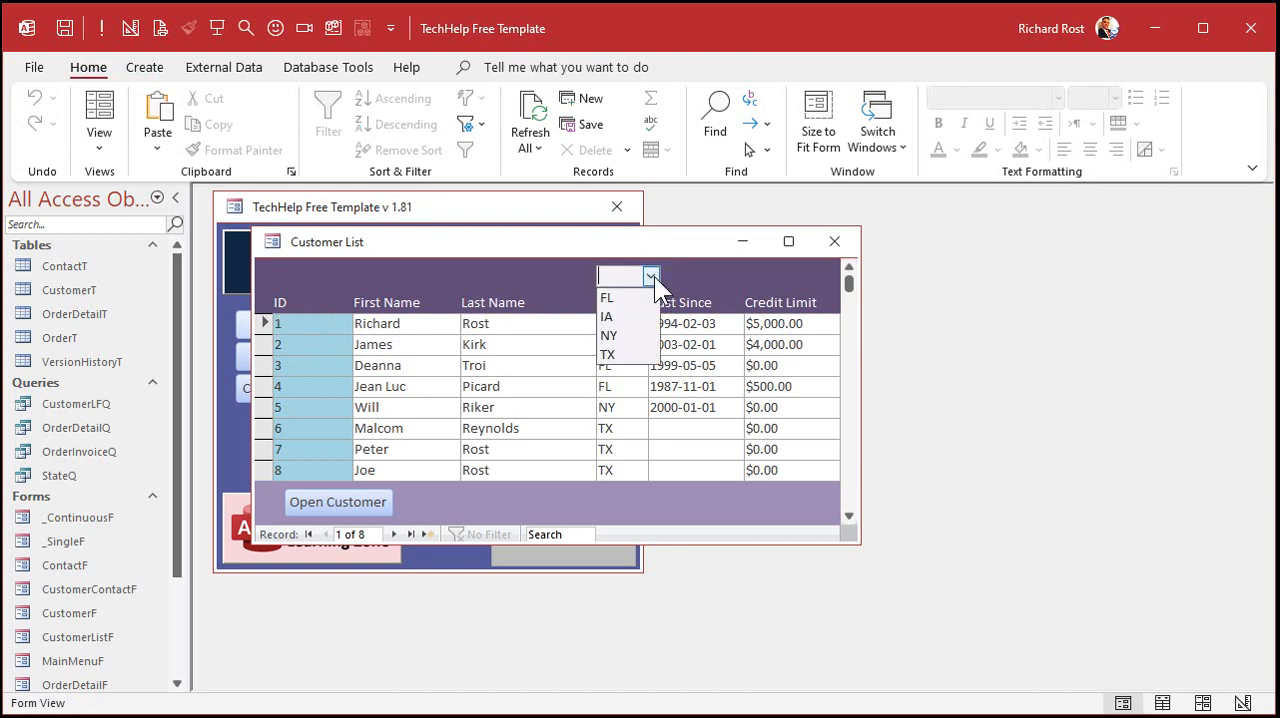
{"action": "left_click", "coordinate": [639, 297]}
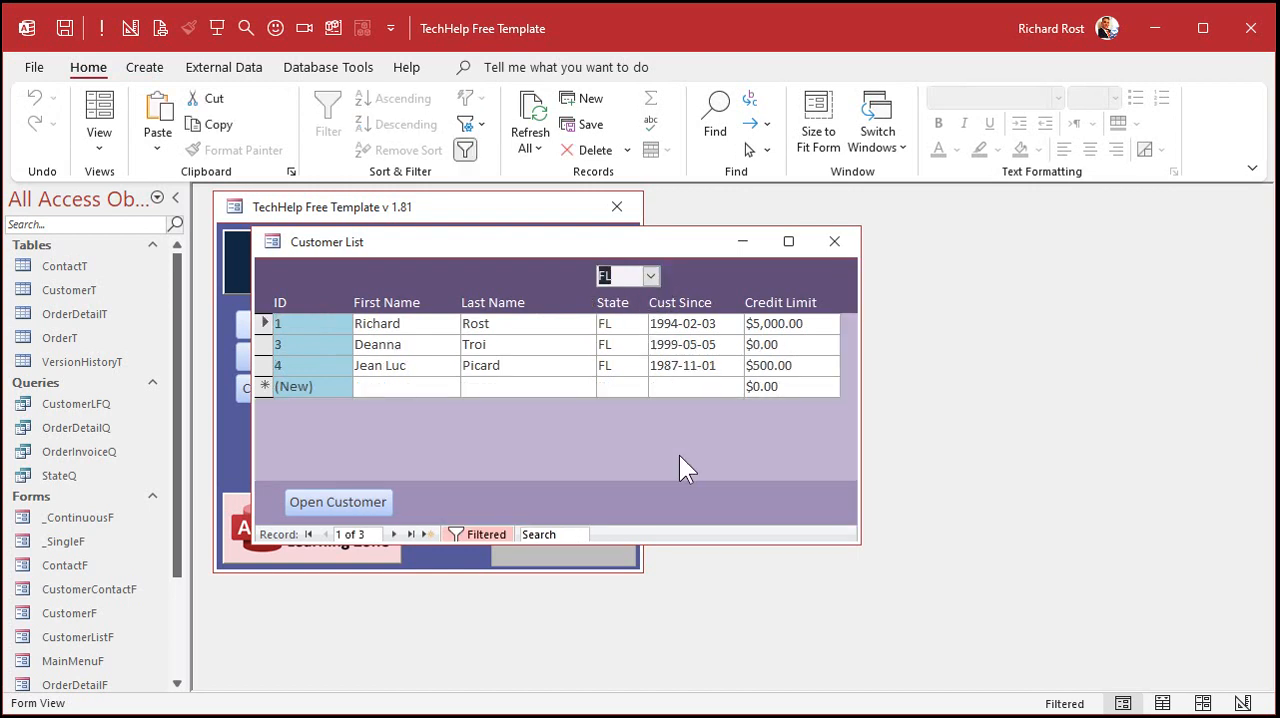
{"action": "left_click", "coordinate": [651, 276]}
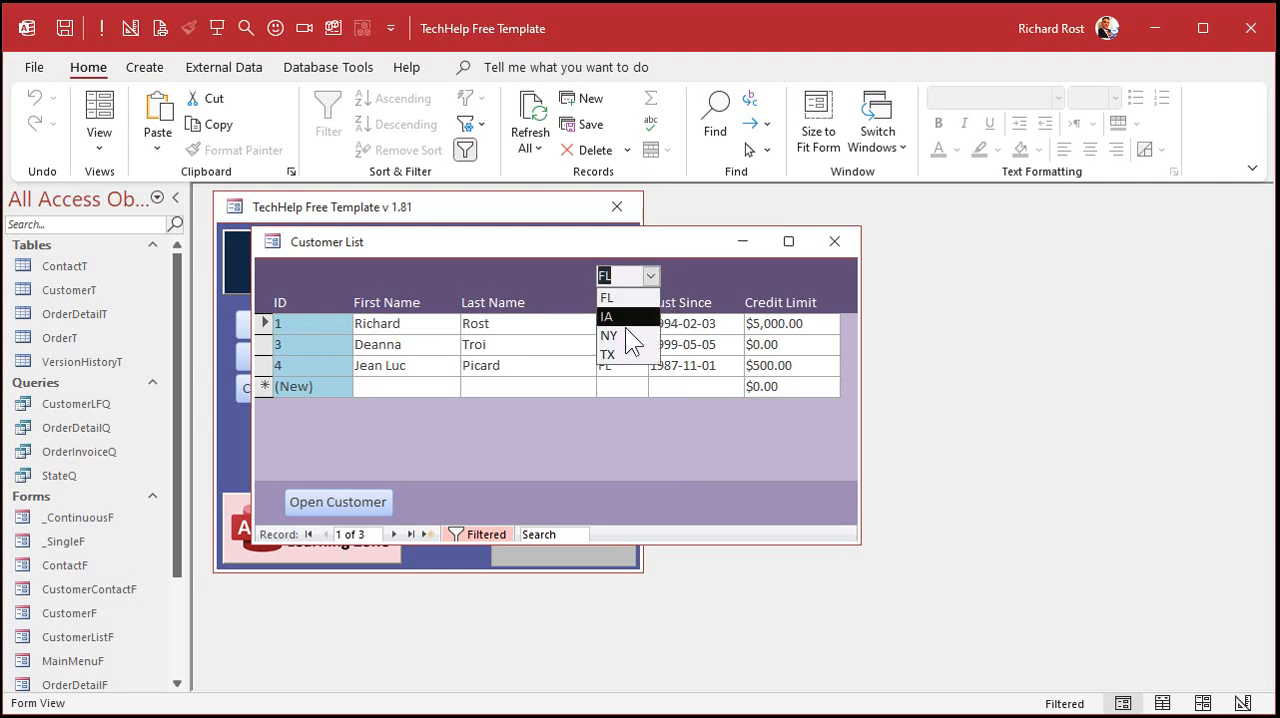
{"action": "left_click", "coordinate": [626, 335]}
{"action": "left_click", "coordinate": [651, 278]}
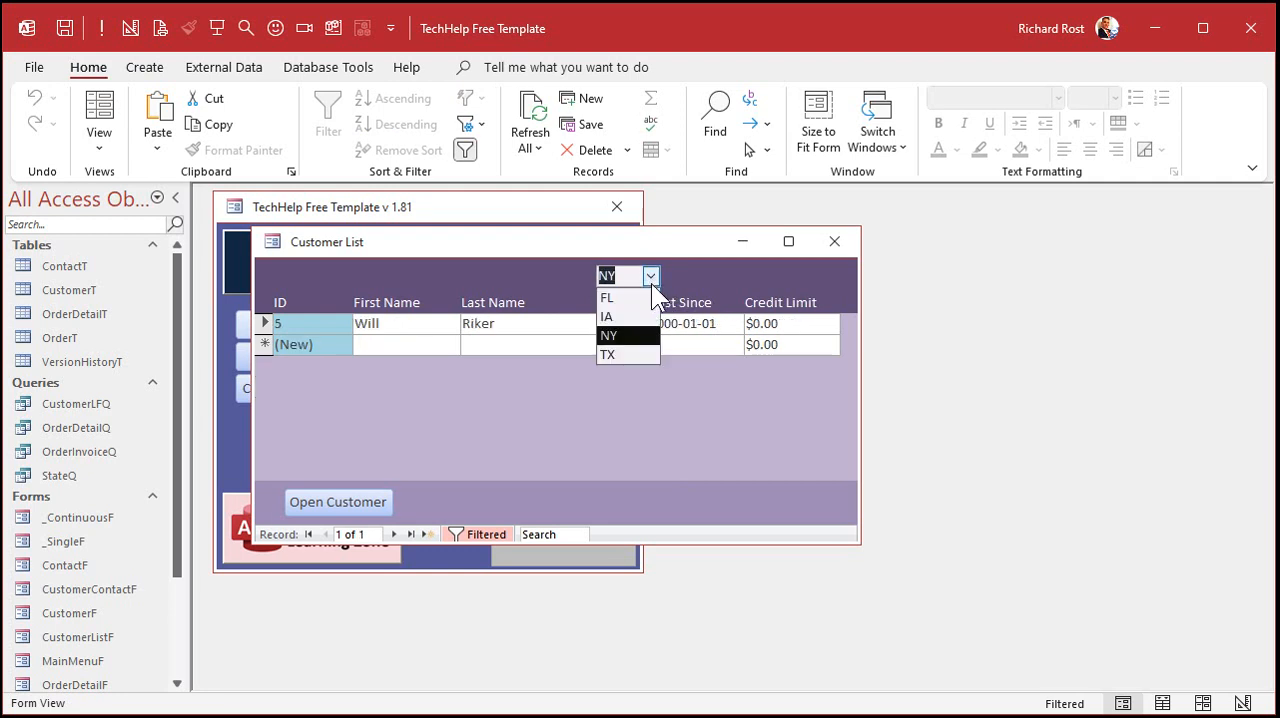
{"action": "left_click", "coordinate": [641, 352]}
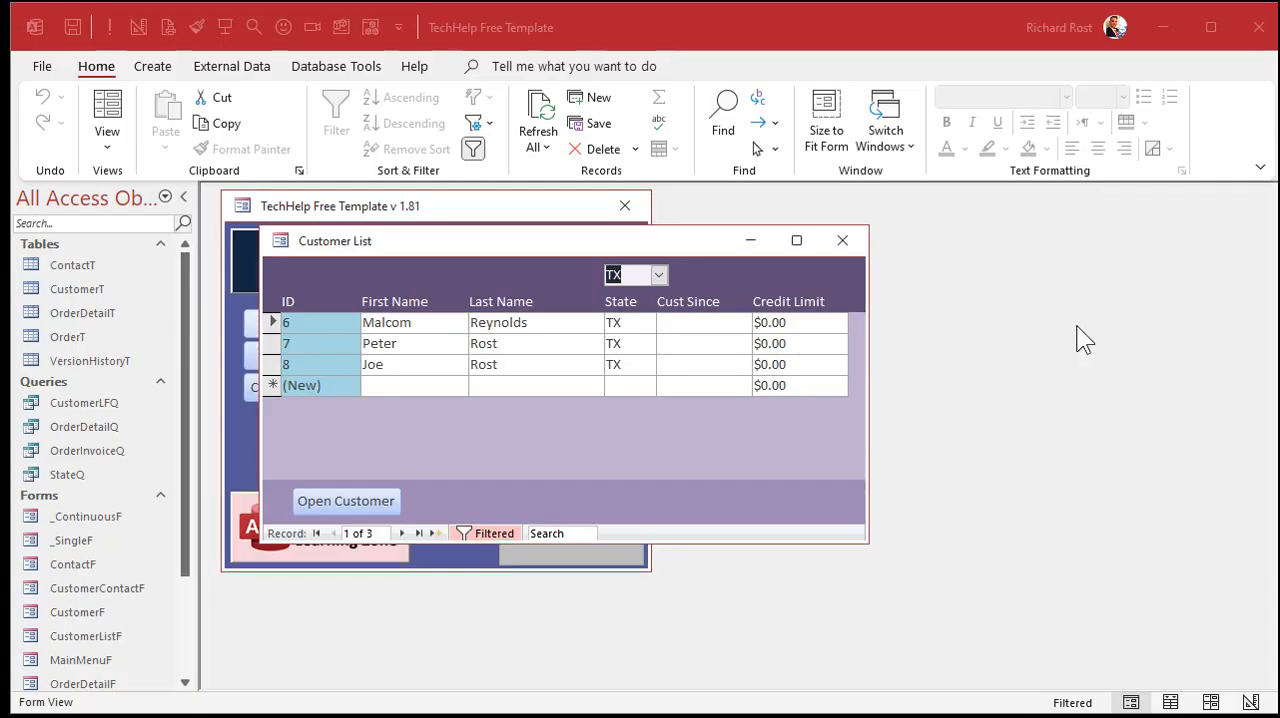
- Clear the state combo box value and turn off the customer list's filter
{"action": "double_click", "coordinate": [638, 276]}
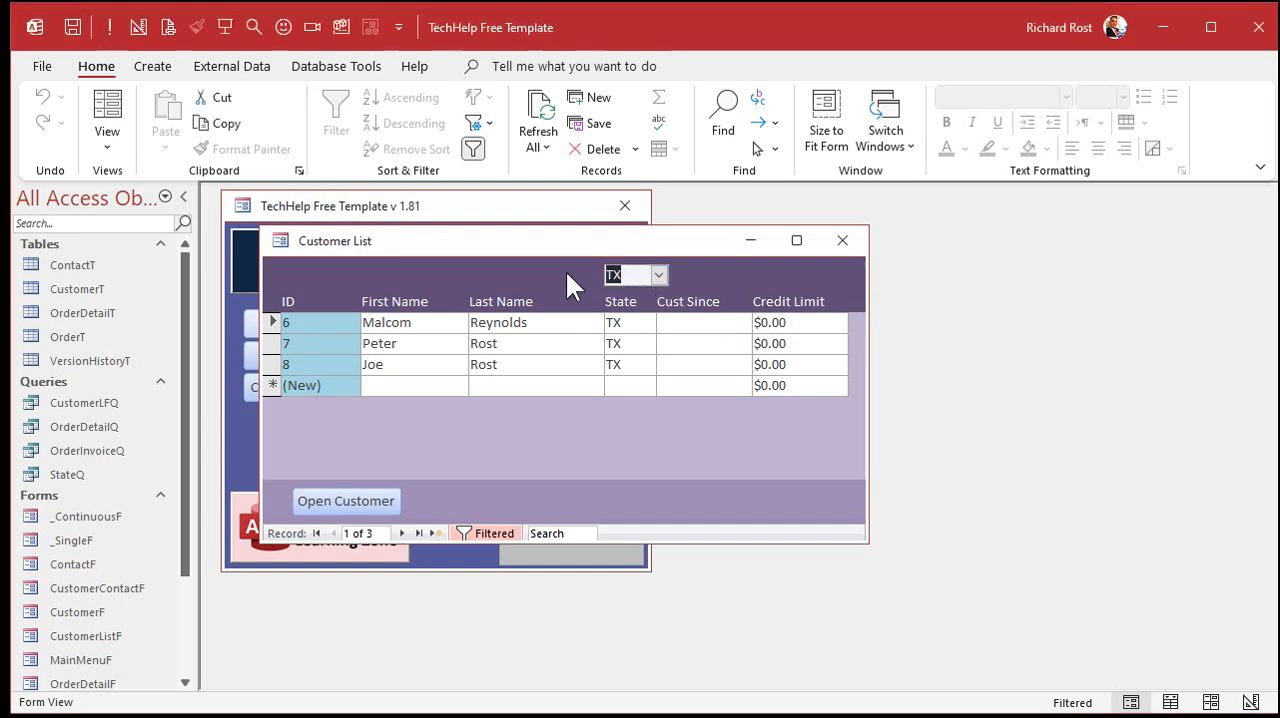
{"action": "key", "text": "Delete"}
{"action": "key", "text": "Return"}
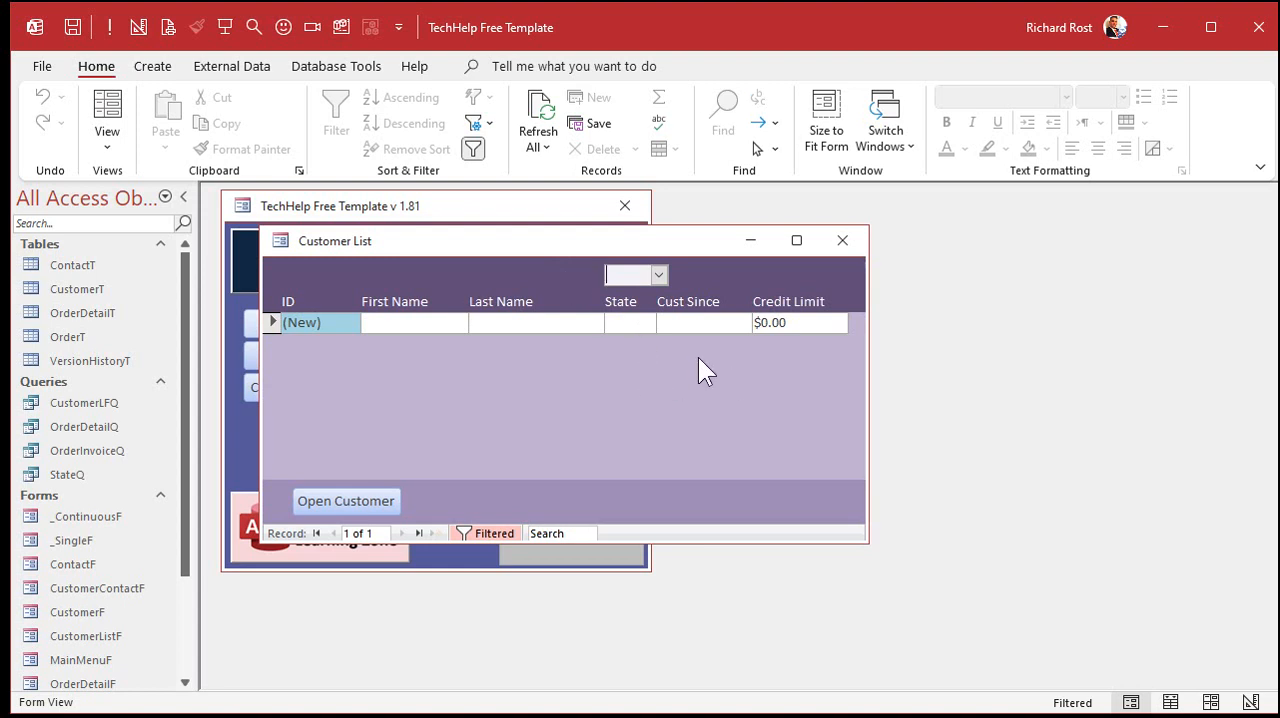
{"action": "left_click", "coordinate": [487, 532]}
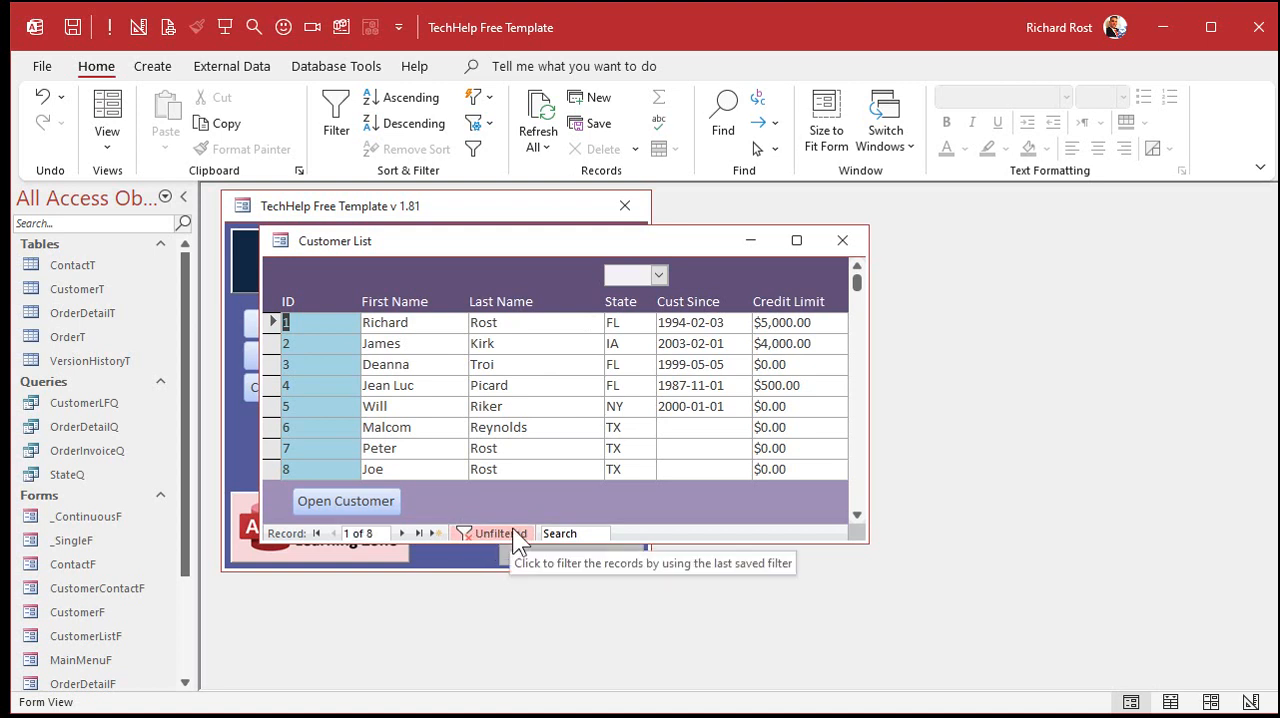
- Filter the customer list by IA and empty the state combo box again
{"action": "left_click", "coordinate": [658, 275]}
{"action": "left_click", "coordinate": [630, 321]}
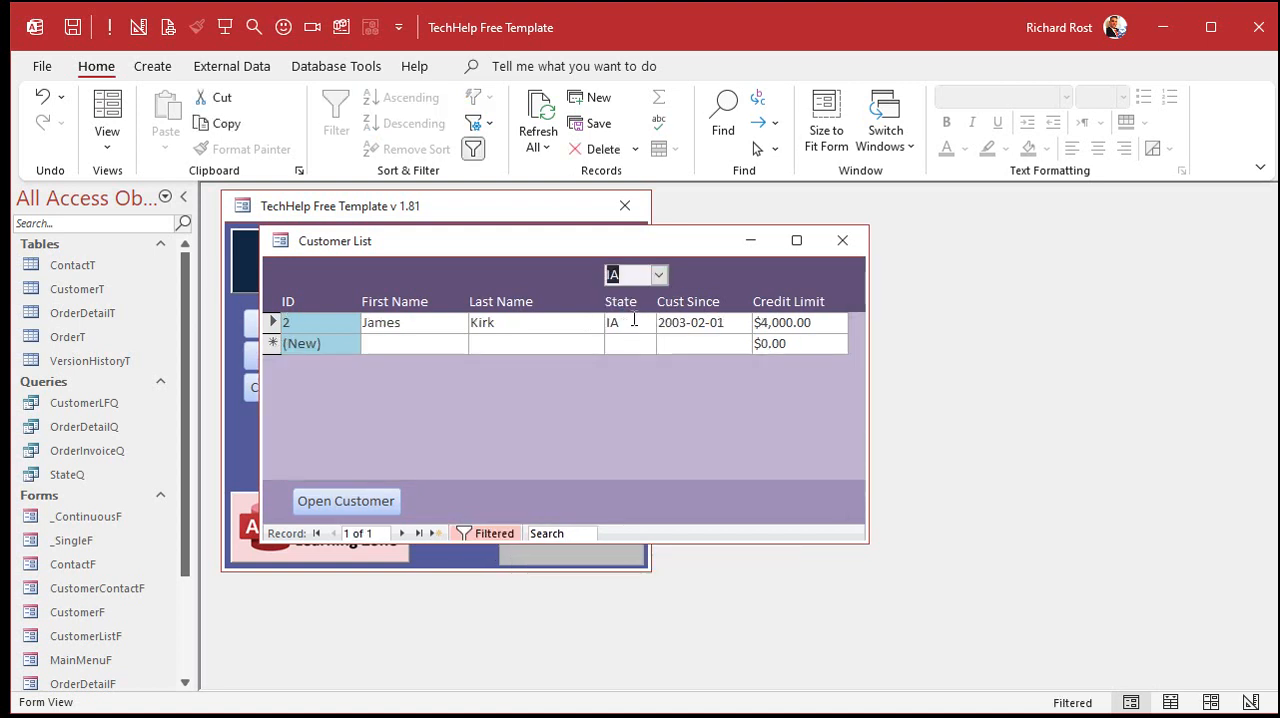
{"action": "key", "text": "BackSpace"}
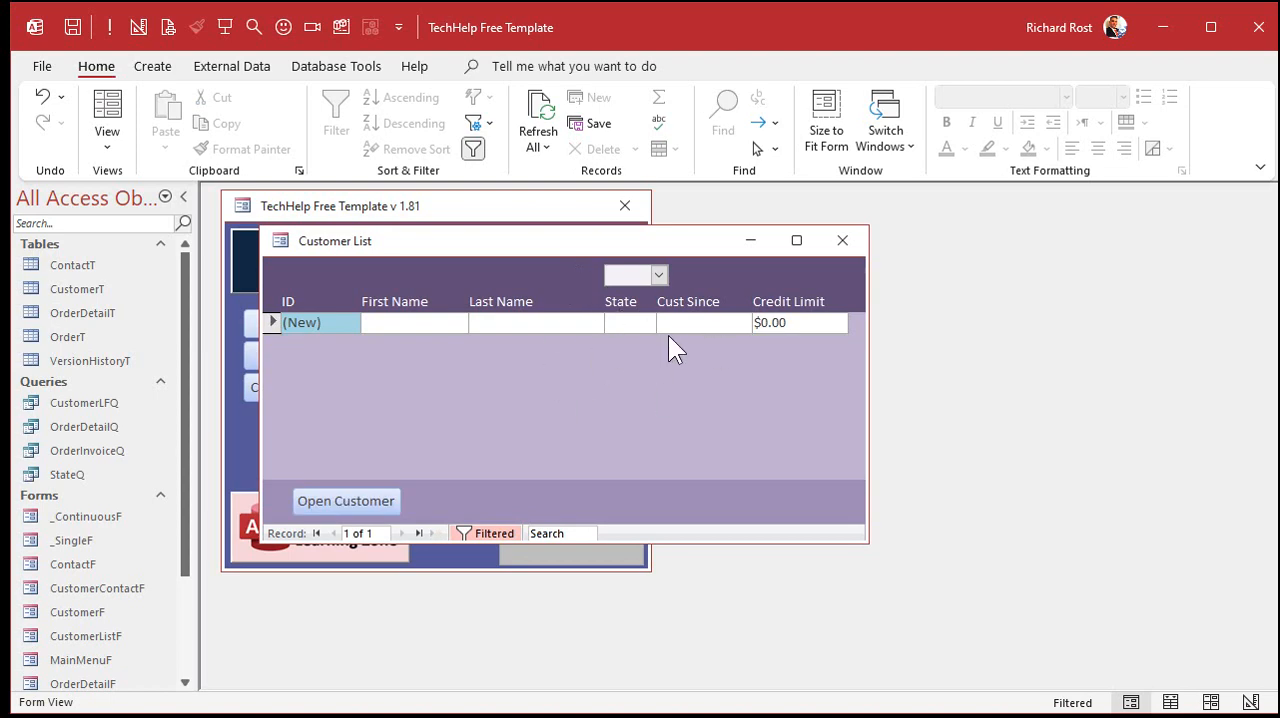
- In StateFilter_AfterUpdate, insert If IsNull(StateFilter) Then above the filter line, with an indented Me.FilterOn = False beneath it
{"action": "left_click", "coordinate": [344, 26]}
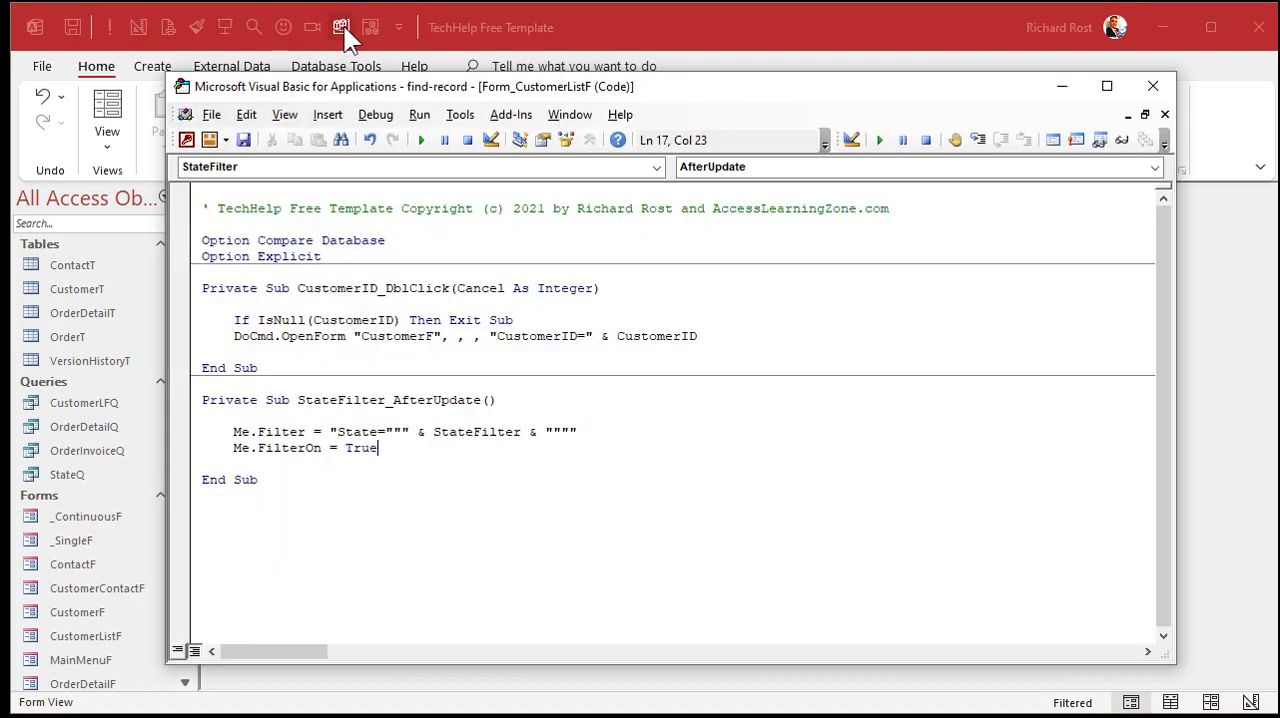
{"action": "left_click", "coordinate": [487, 418]}
{"action": "key", "text": "Return"}
{"action": "key", "text": "Tab"}
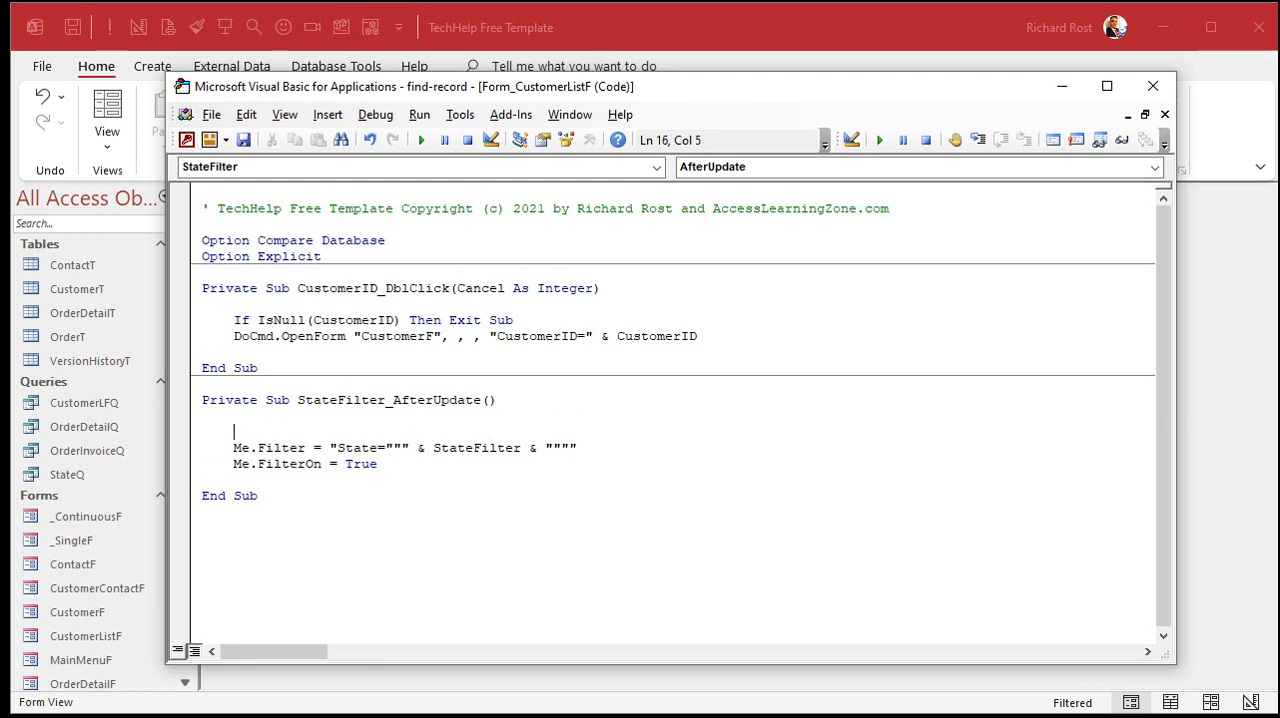
{"action": "type", "text": "if i"}
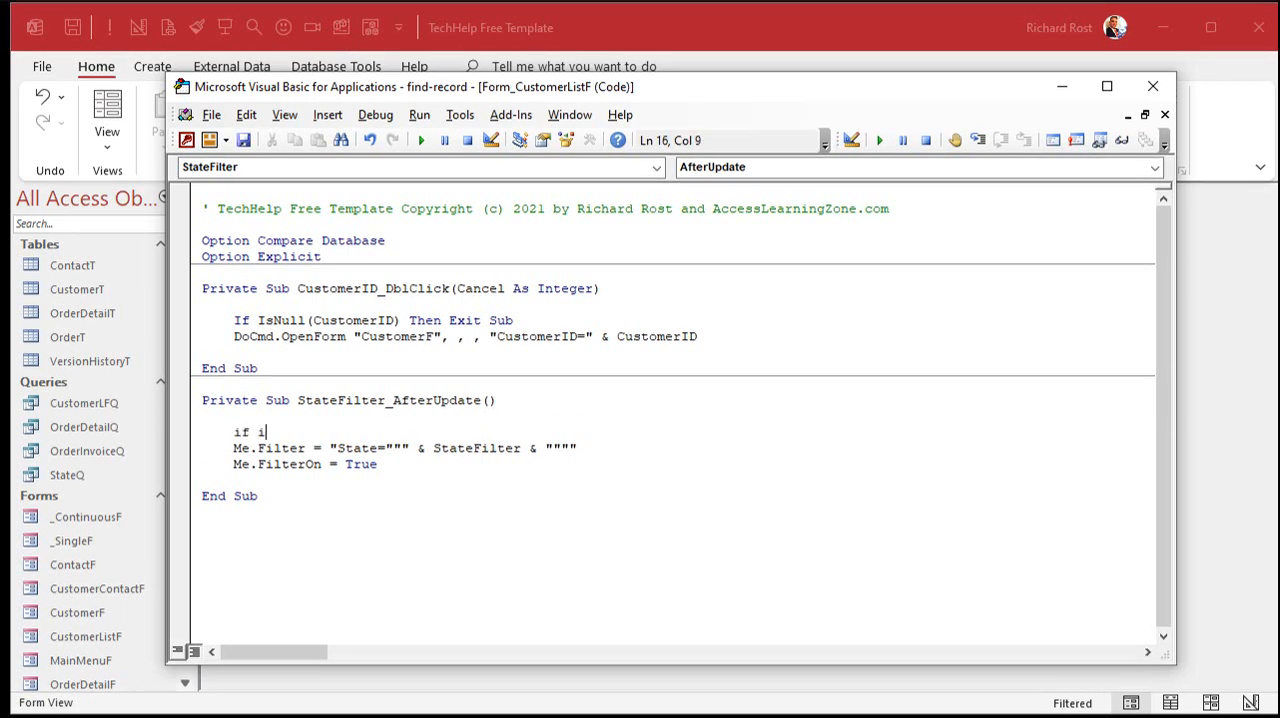
{"action": "type", "text": "snull(S"}
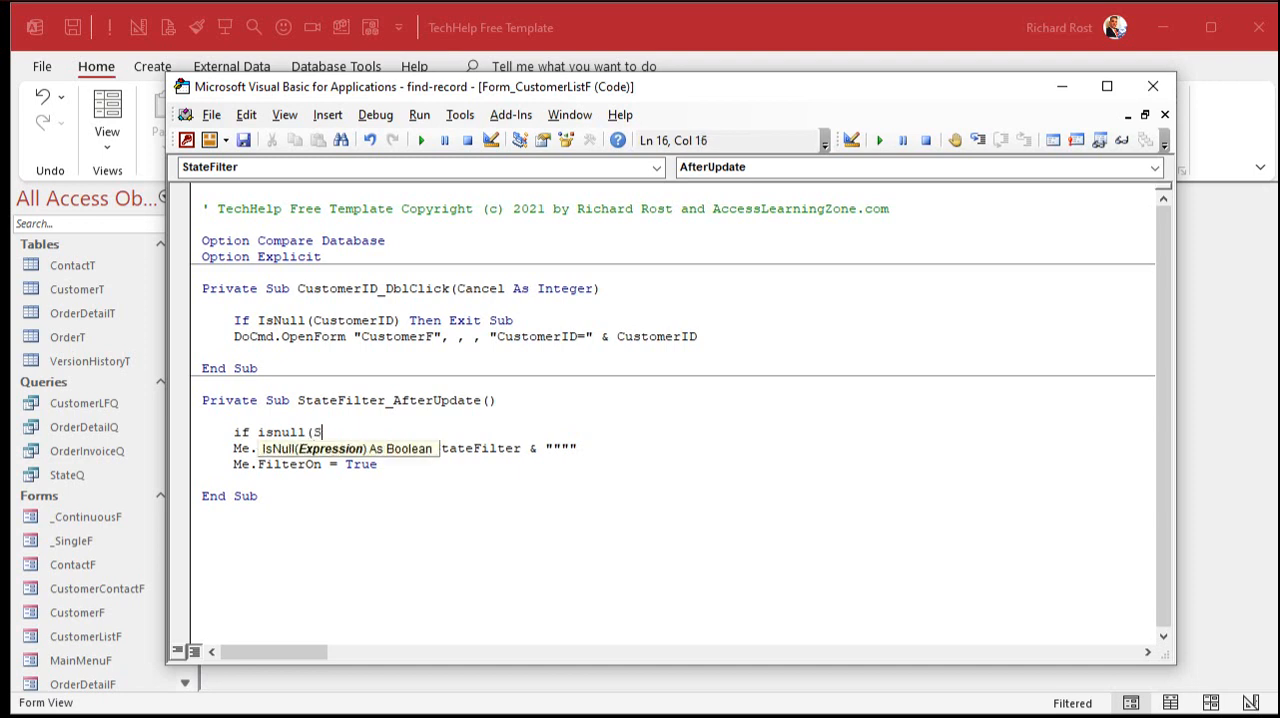
{"action": "type", "text": "tateFilter) then"}
{"action": "key", "text": "Return"}
{"action": "key", "text": "Tab"}
{"action": "type", "text": "me"}
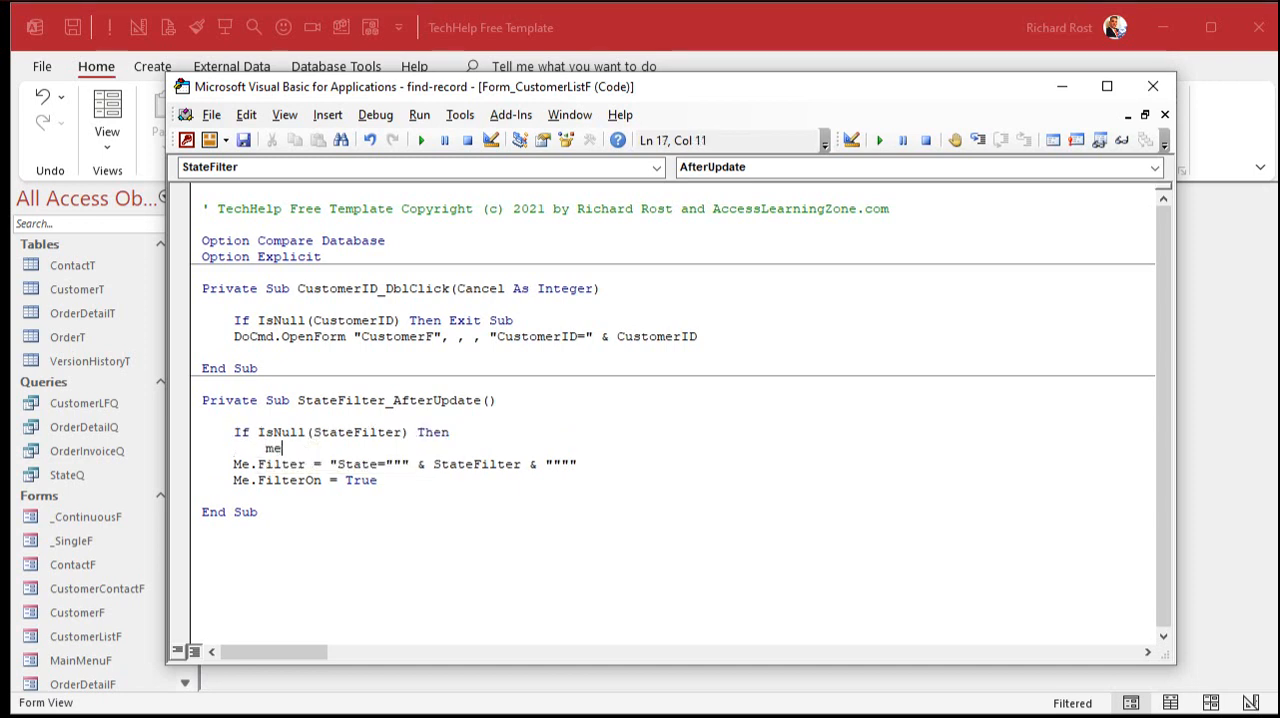
{"action": "type", "text": ".filteron = false"}
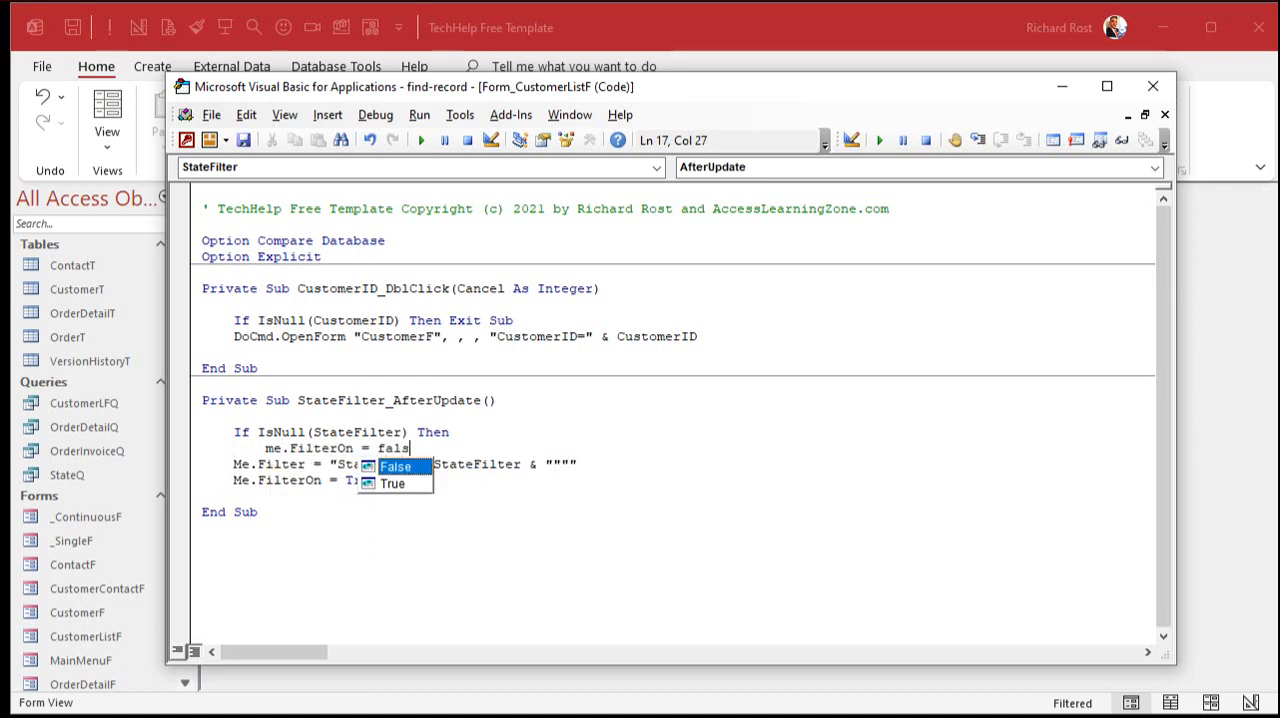
- Add an Else branch and indent the existing Me.Filter and Me.FilterOn = True lines beneath it
{"action": "key", "text": "Return"}
{"action": "key", "text": "BackSpace"}
{"action": "type", "text": "else"}
{"action": "key", "text": "Down"}
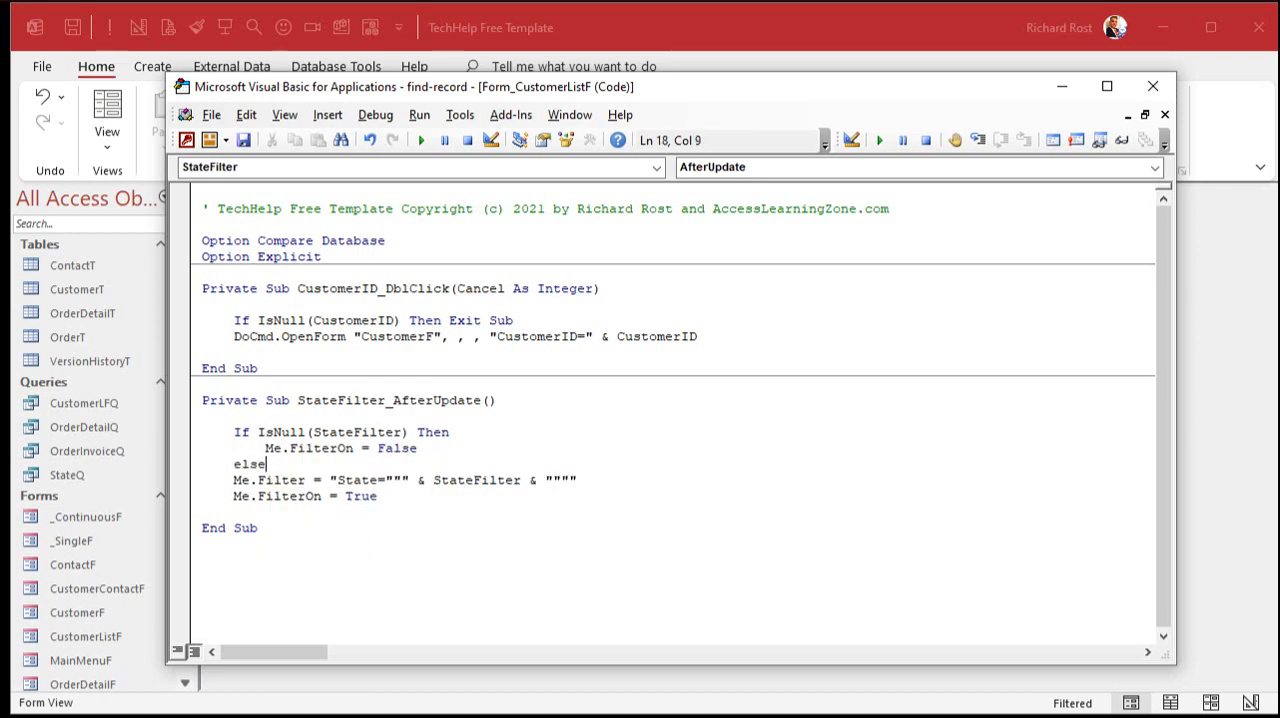
{"action": "key", "text": "Left"}
{"action": "key", "text": "shift+Down"}
{"action": "key", "text": "shift+Tab"}
{"action": "key", "text": "Tab"}
{"action": "key", "text": "Tab"}
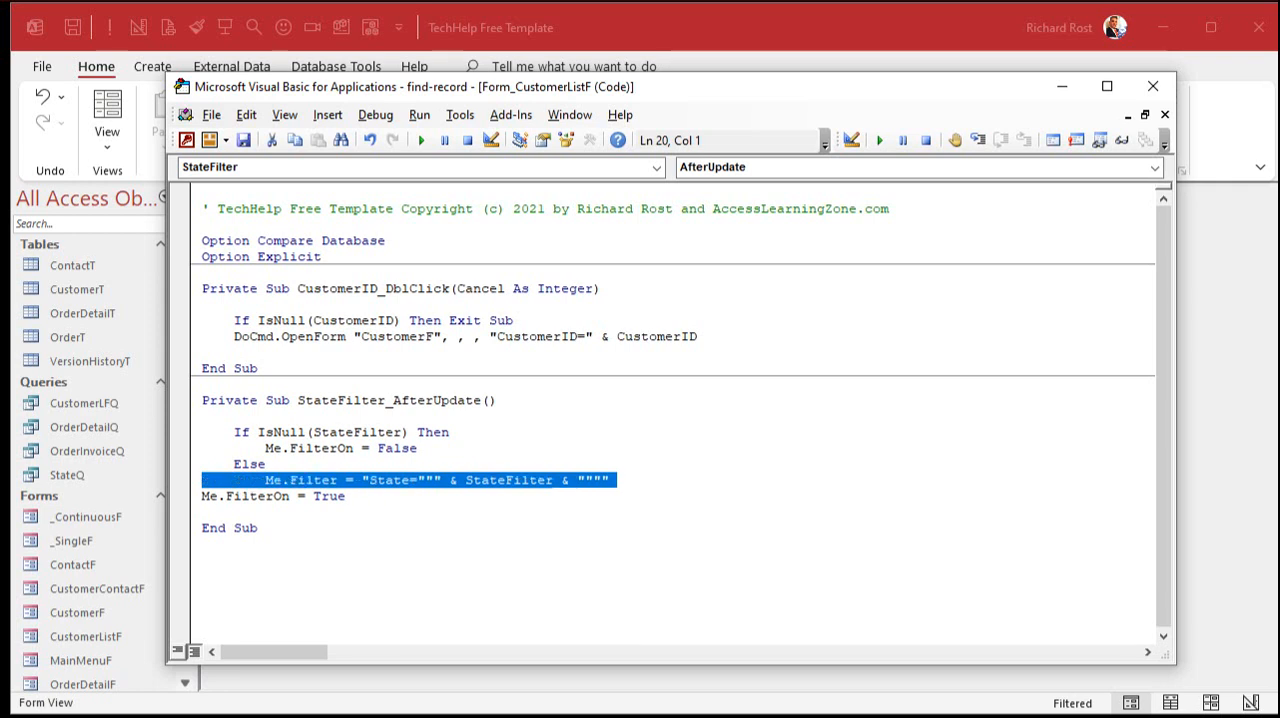
{"action": "key", "text": "Right"}
{"action": "key", "text": "Tab"}
{"action": "key", "text": "Tab"}
{"action": "key", "text": "Down"}
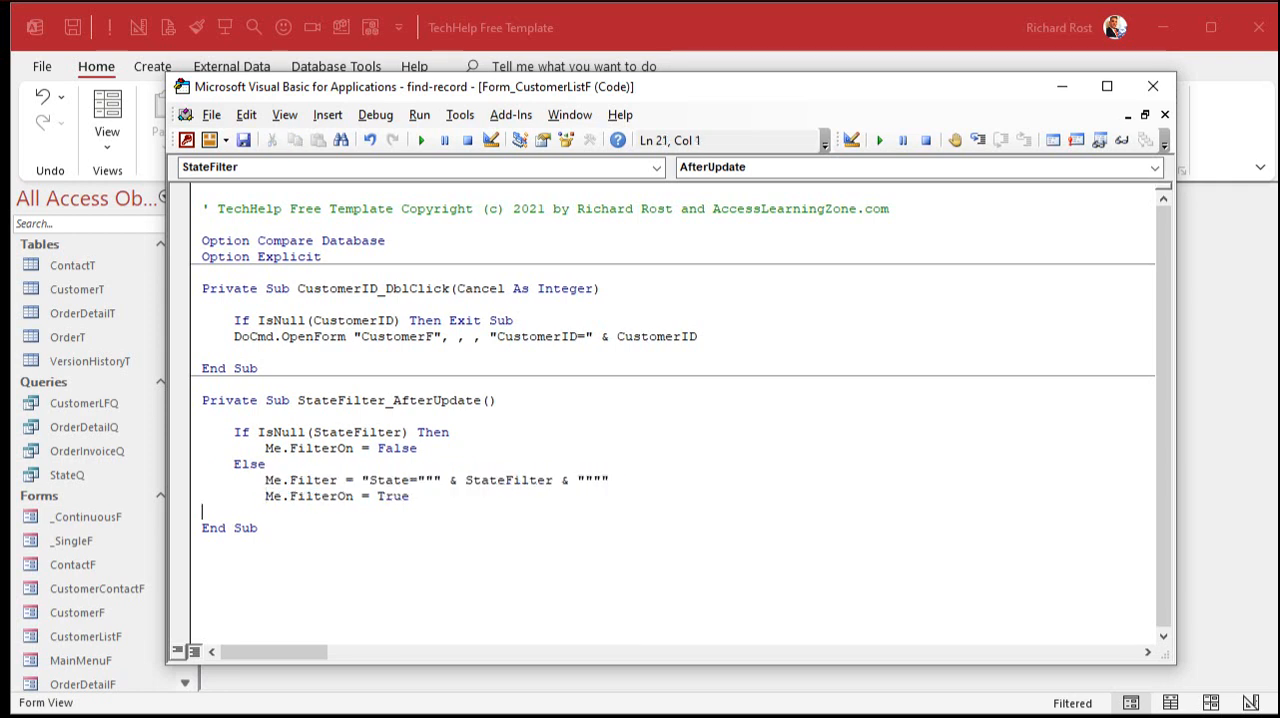
- Close the conditional with End If above End Sub and review the finished IsNull block
{"action": "key", "text": "Return"}
{"action": "key", "text": "Up"}
{"action": "key", "text": "Tab"}
{"action": "type", "text": "end if"}
{"action": "key", "text": "Down"}
{"action": "left_click", "coordinate": [266, 444]}
{"action": "left_click_drag", "start_coordinate": [234, 432], "coordinate": [291, 519]}
{"action": "left_click", "coordinate": [270, 432]}
{"action": "double_click", "coordinate": [280, 432]}
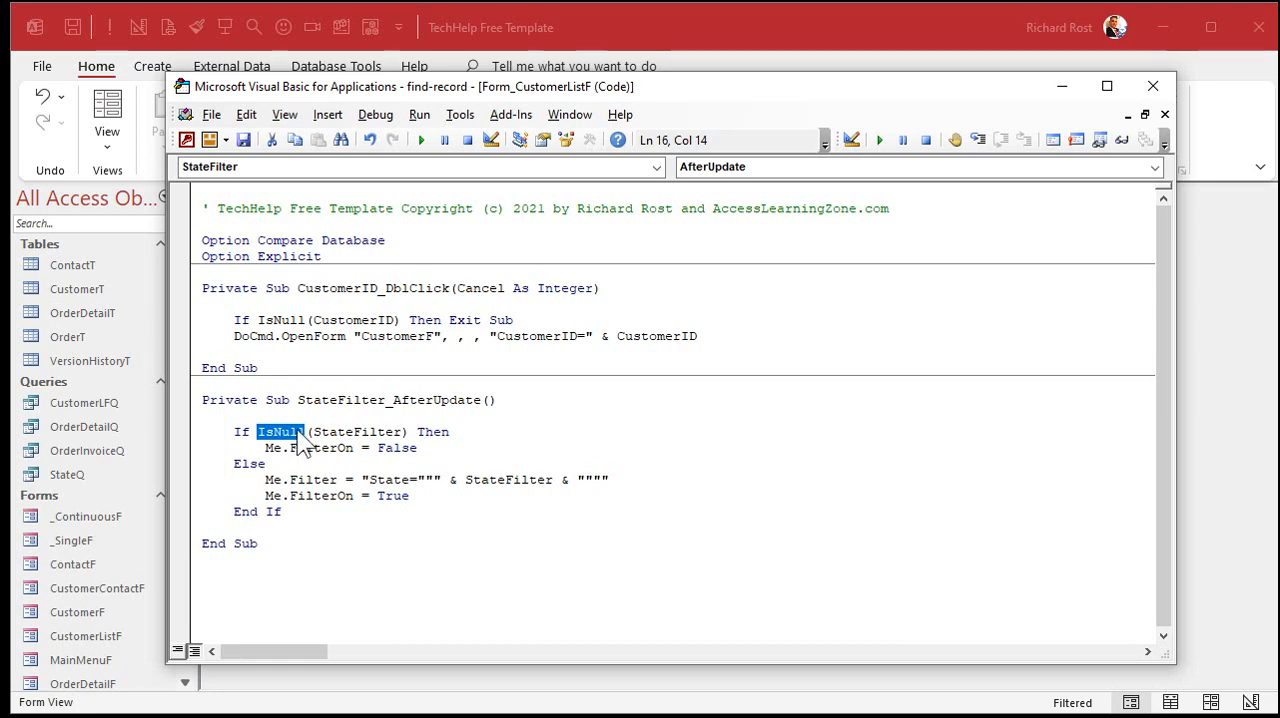
{"action": "left_click", "coordinate": [318, 511]}
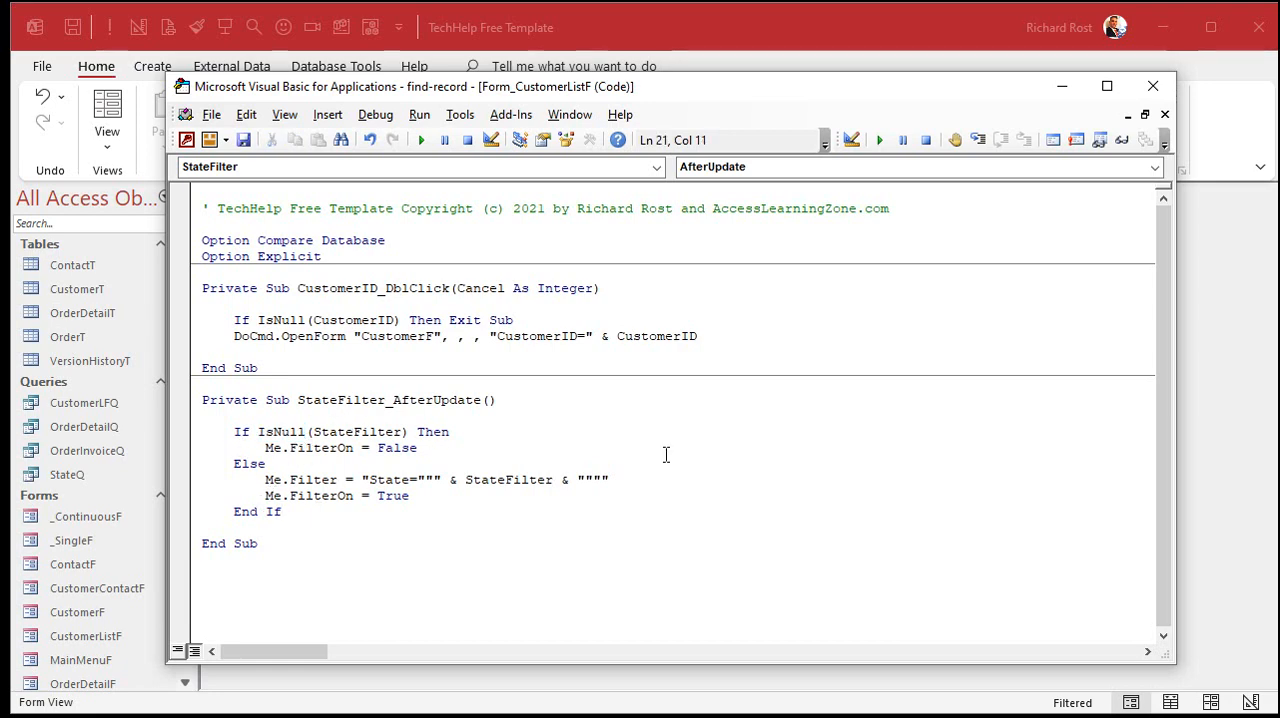
- Leave the code editor, close the customer list saving its design changes, and reopen it from the main menu
{"action": "left_click", "coordinate": [804, 23]}
{"action": "left_click", "coordinate": [843, 240]}
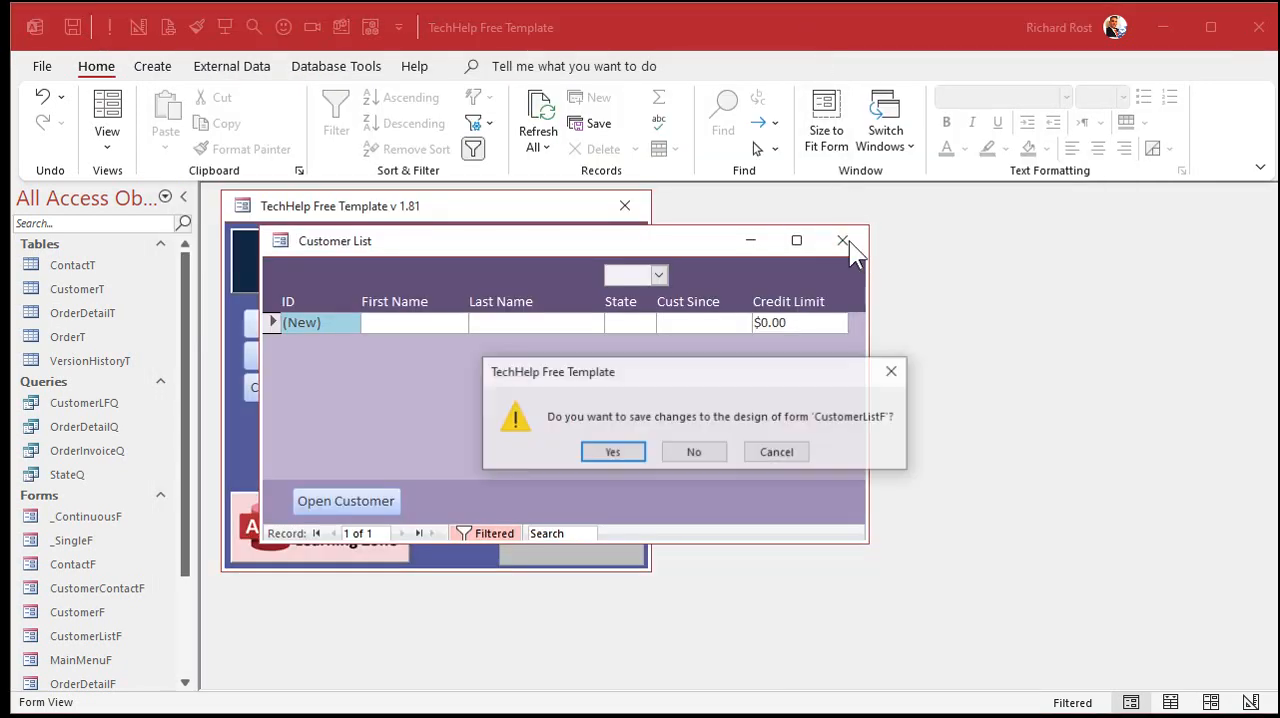
{"action": "left_click", "coordinate": [608, 450]}
{"action": "left_click", "coordinate": [340, 325]}
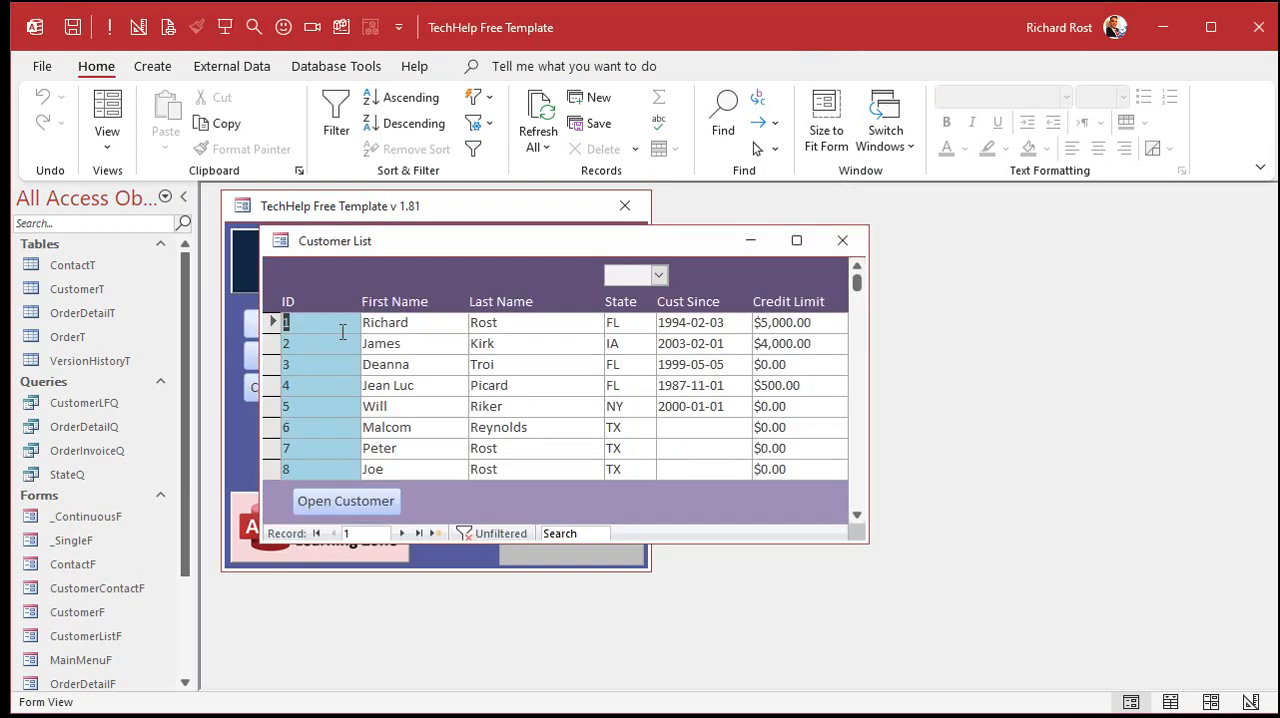
- Test the revised code by filtering the customer list by NY and clearing the state combo box
{"action": "left_click", "coordinate": [659, 275]}
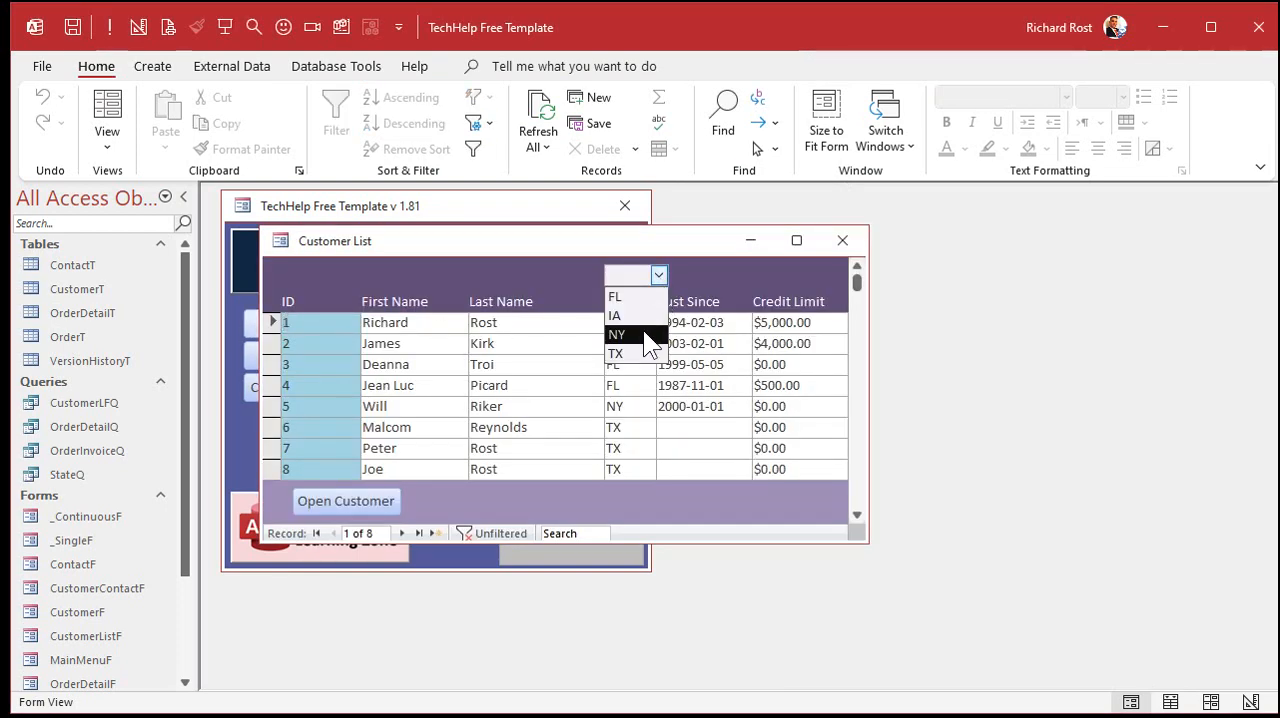
{"action": "left_click", "coordinate": [643, 333]}
{"action": "key", "text": "Delete"}
{"action": "key", "text": "Tab"}
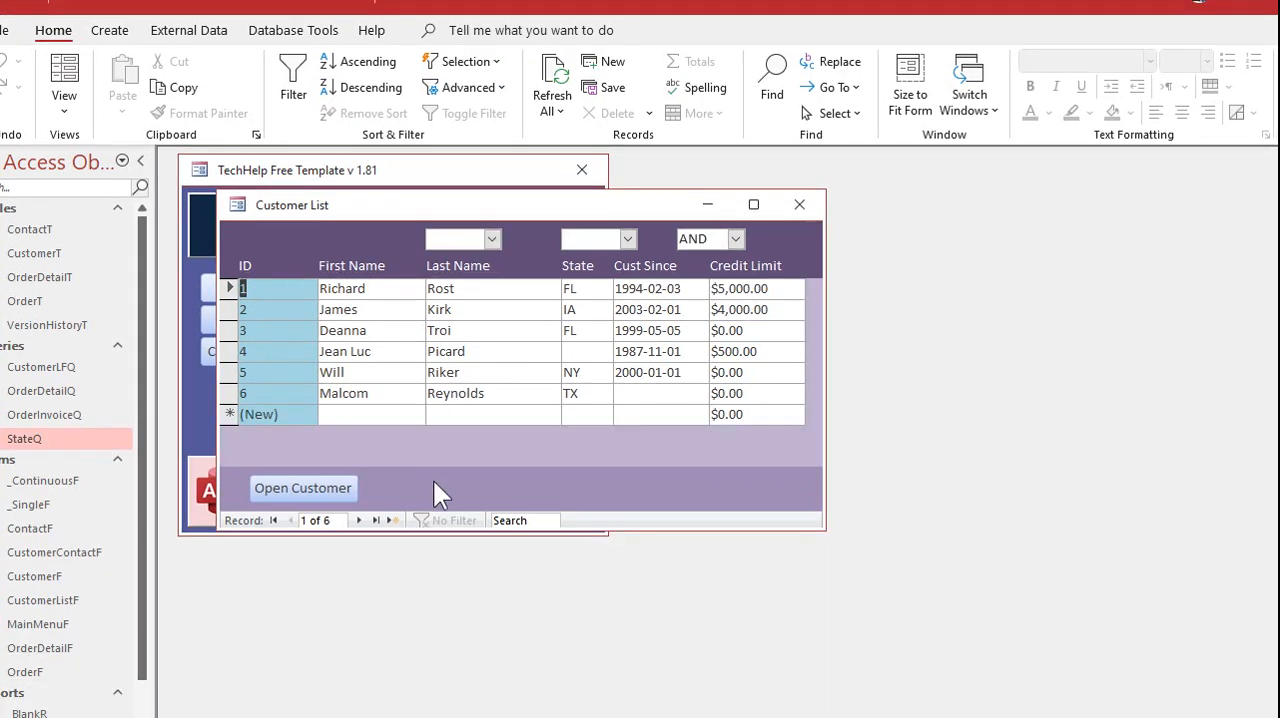
- In the extended customer list, filter by state NY combined with a customer's last name using AND
{"action": "left_click", "coordinate": [627, 238]}
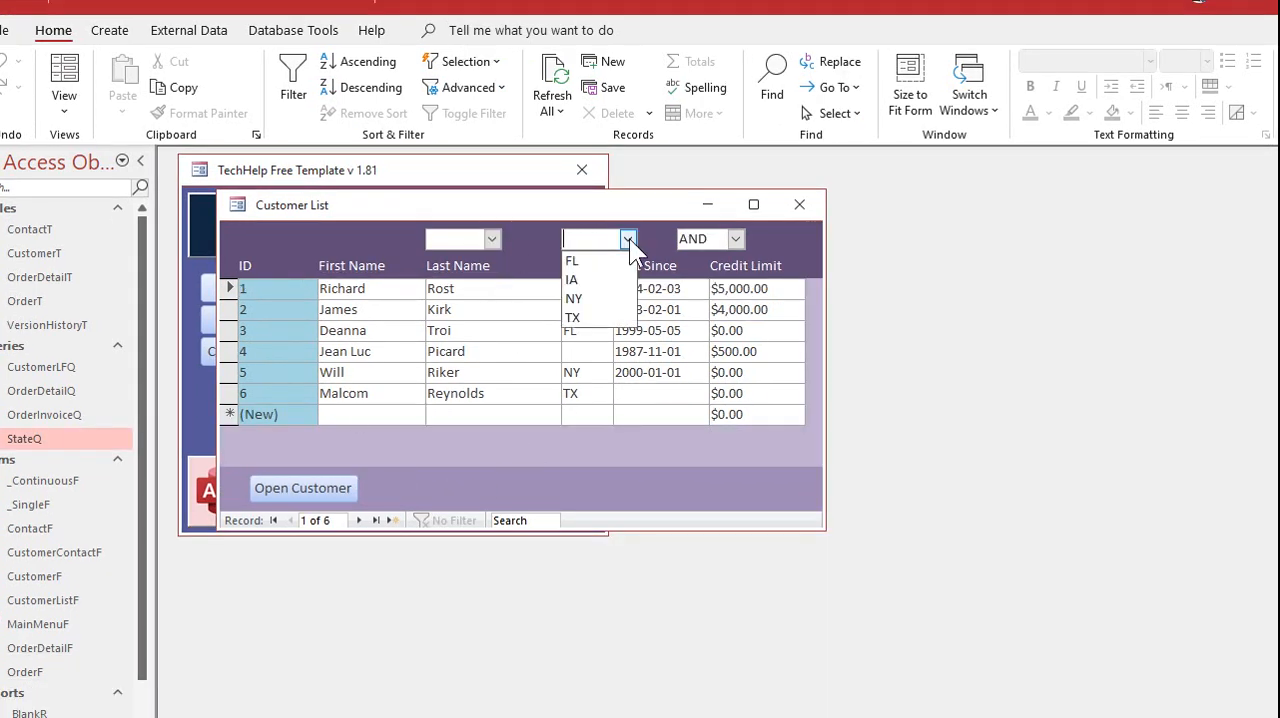
{"action": "left_click", "coordinate": [612, 292]}
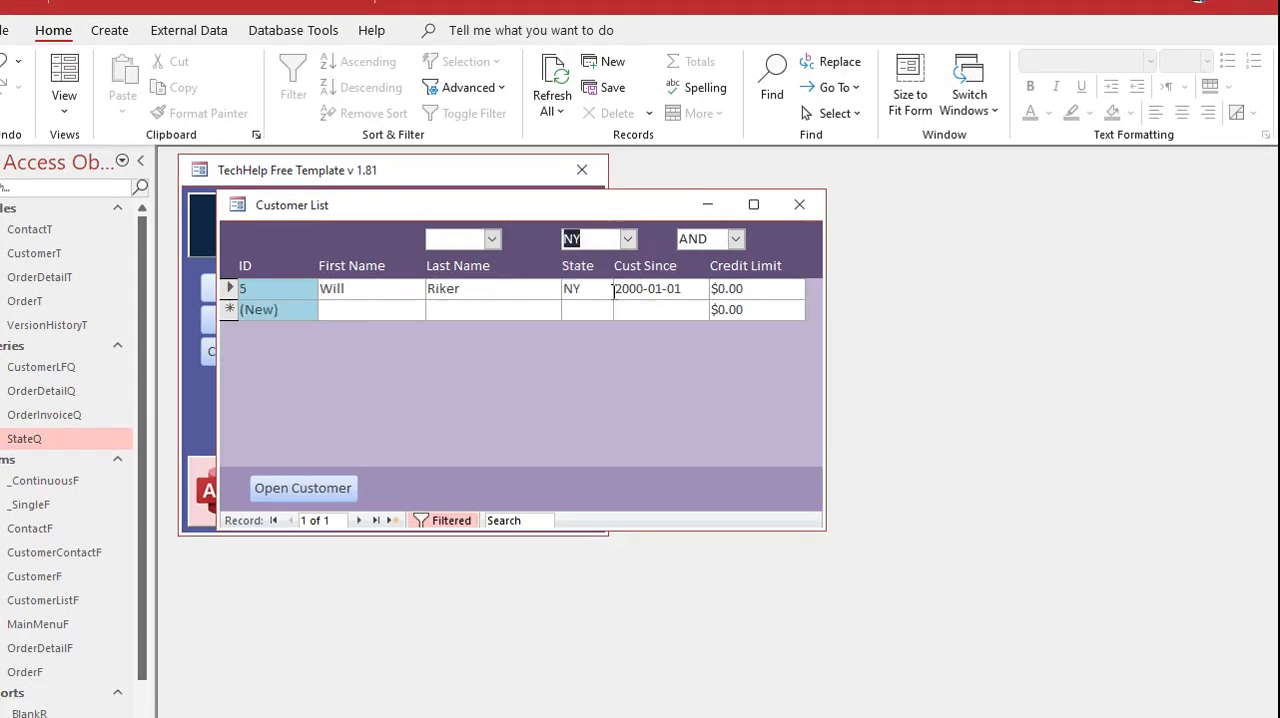
{"action": "left_click", "coordinate": [491, 238]}
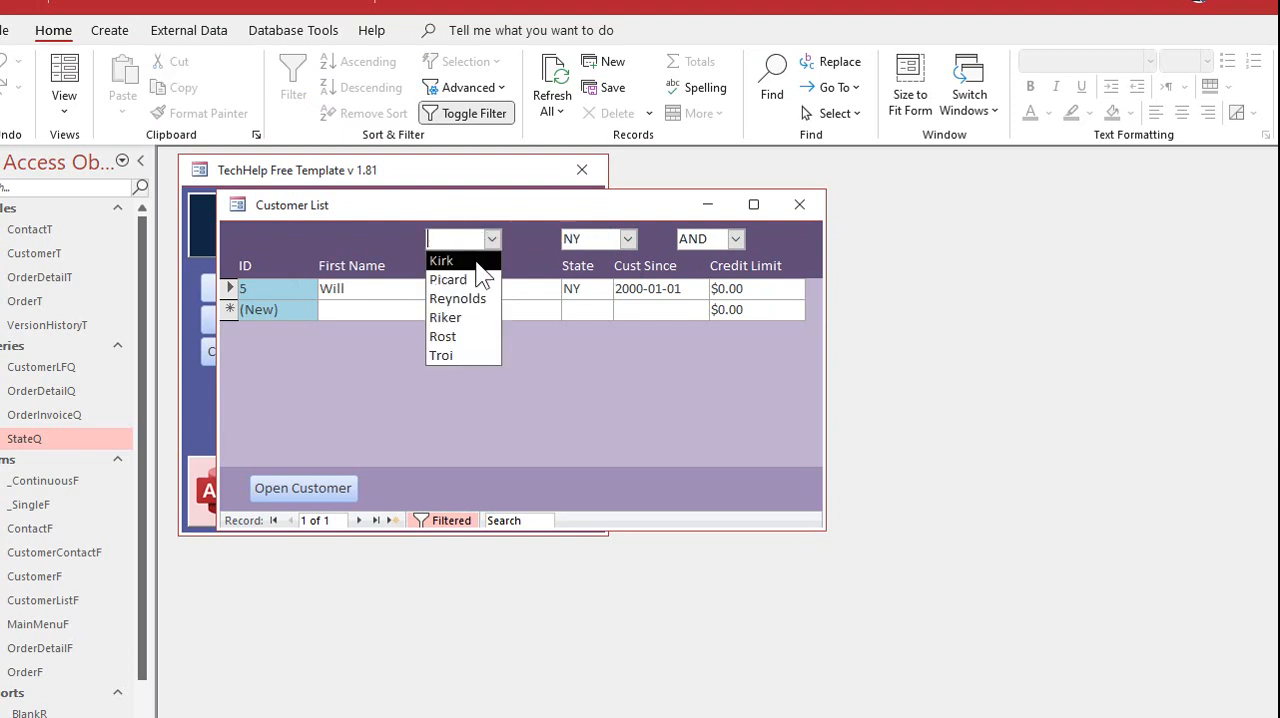
{"action": "left_click", "coordinate": [474, 260]}
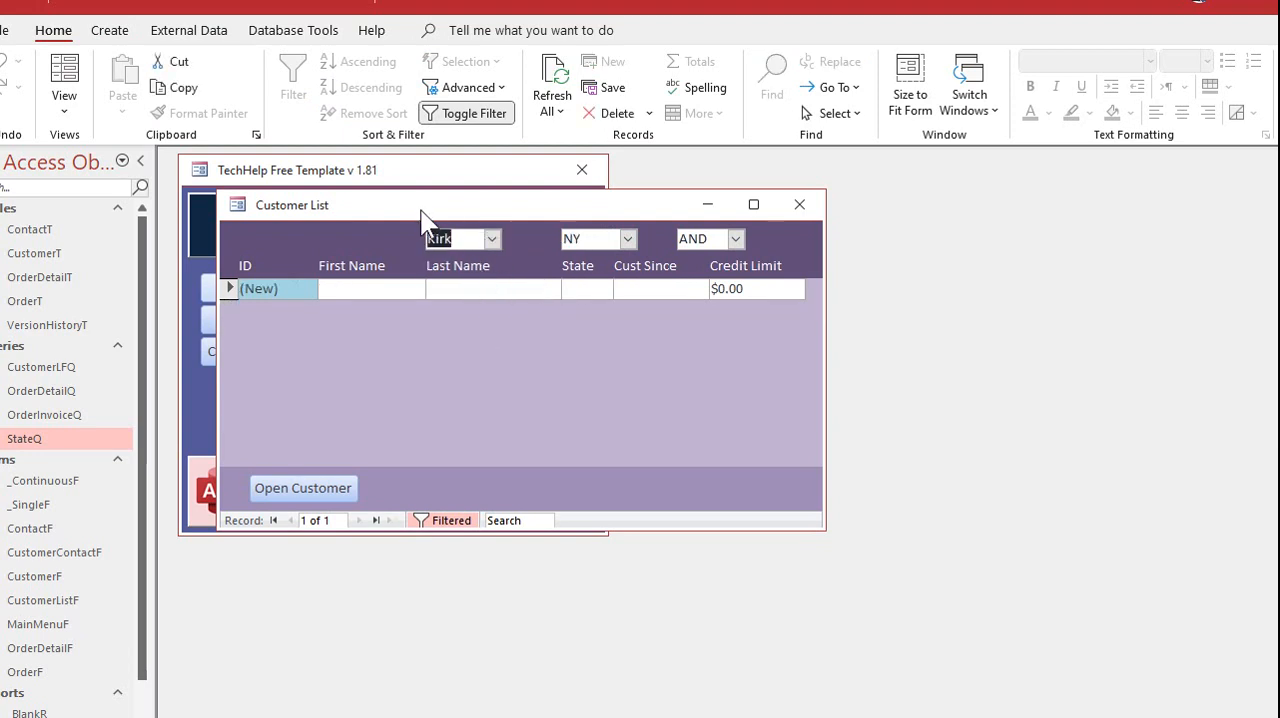
- Switch the filter condition to OR, change the state to FL, and keep OR as the condition
{"action": "left_click", "coordinate": [735, 239]}
{"action": "left_click", "coordinate": [728, 279]}
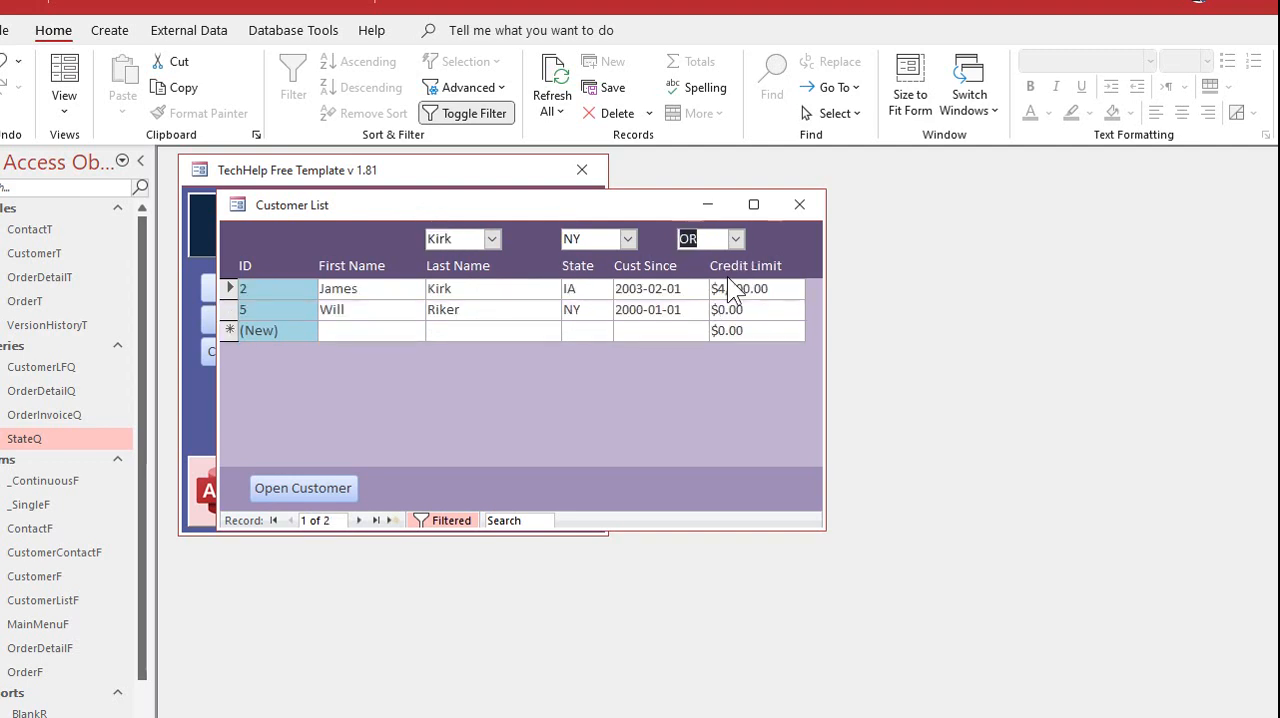
{"action": "left_click", "coordinate": [627, 239]}
{"action": "left_click", "coordinate": [618, 259]}
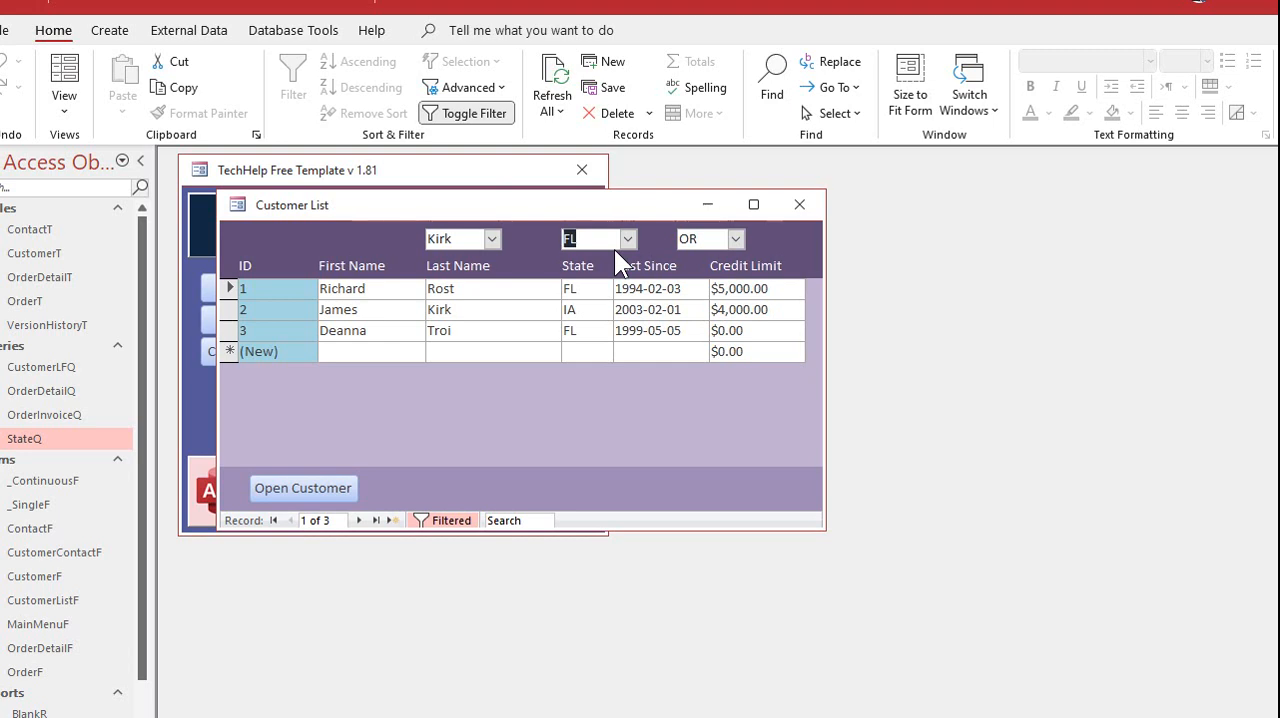
{"action": "left_click", "coordinate": [734, 241]}
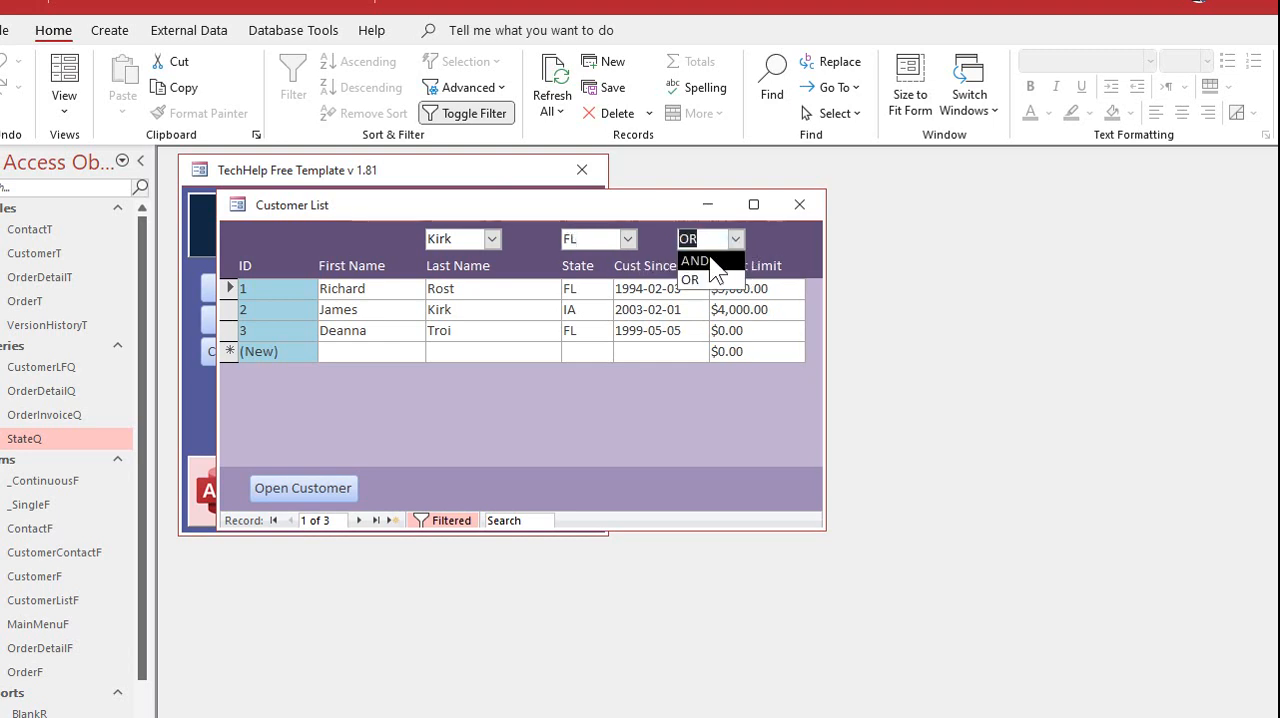
{"action": "left_click", "coordinate": [710, 280]}
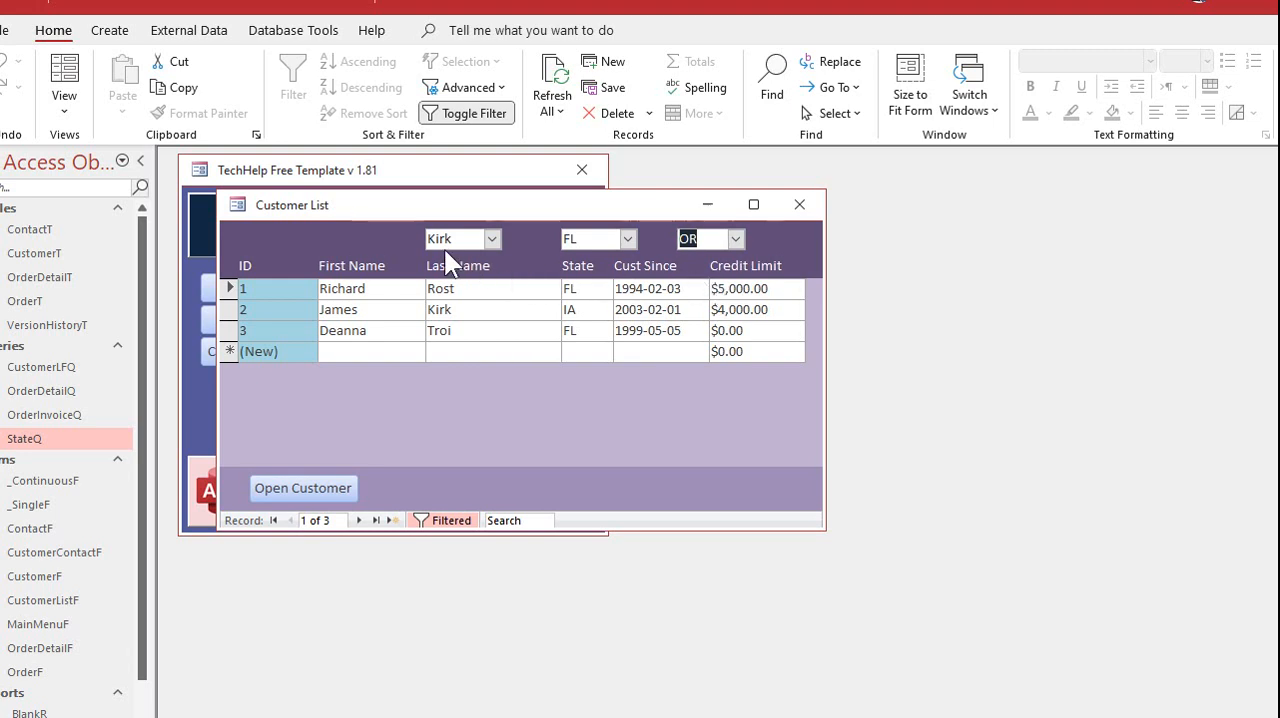